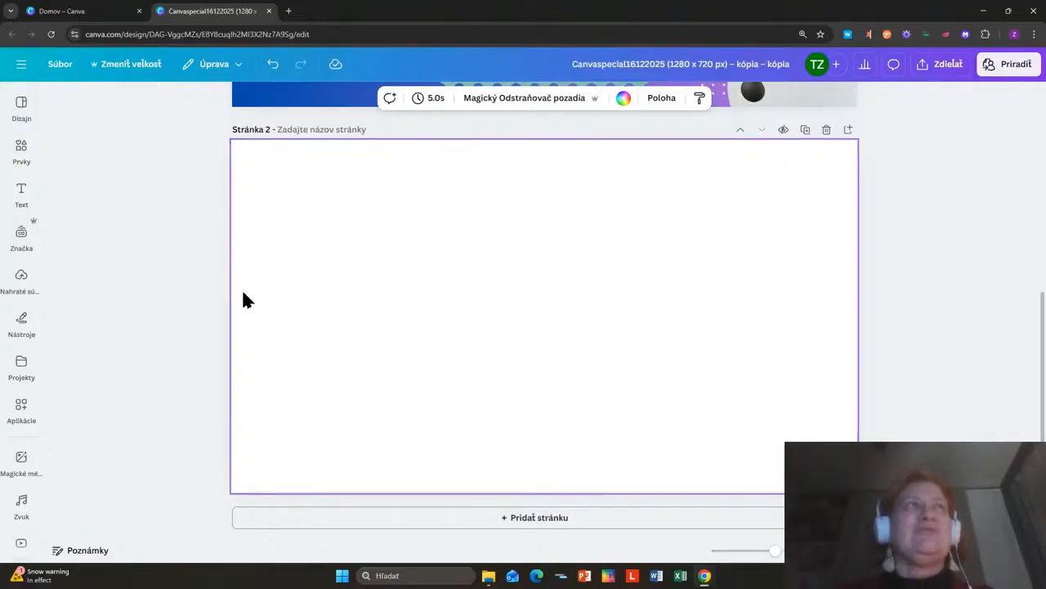
Step: Add the square frame from the basic shapes to page 2 and place it in the page's upper-left area
click(20, 147)
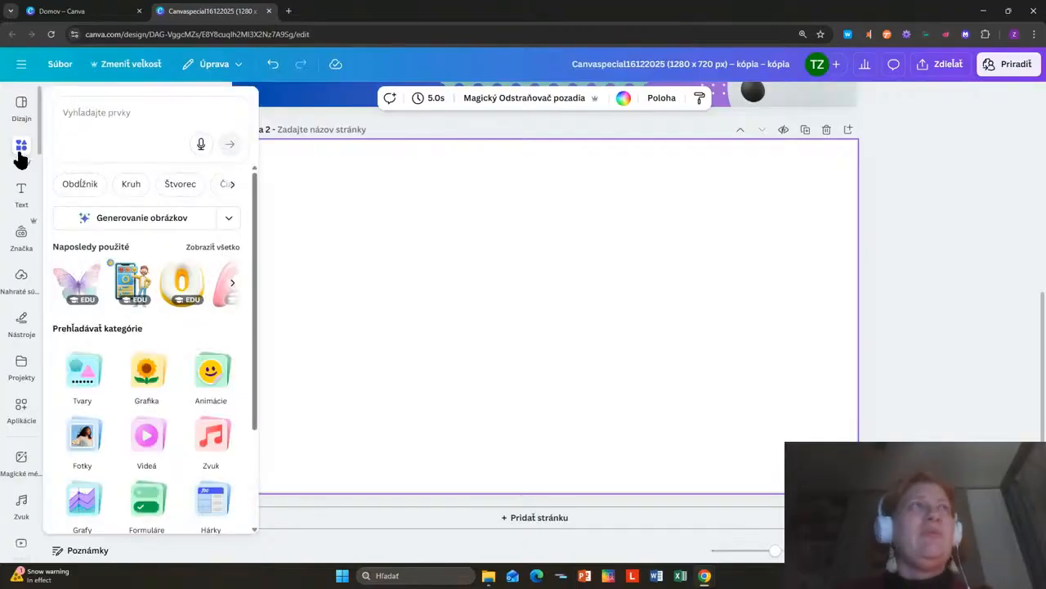
click(39, 122)
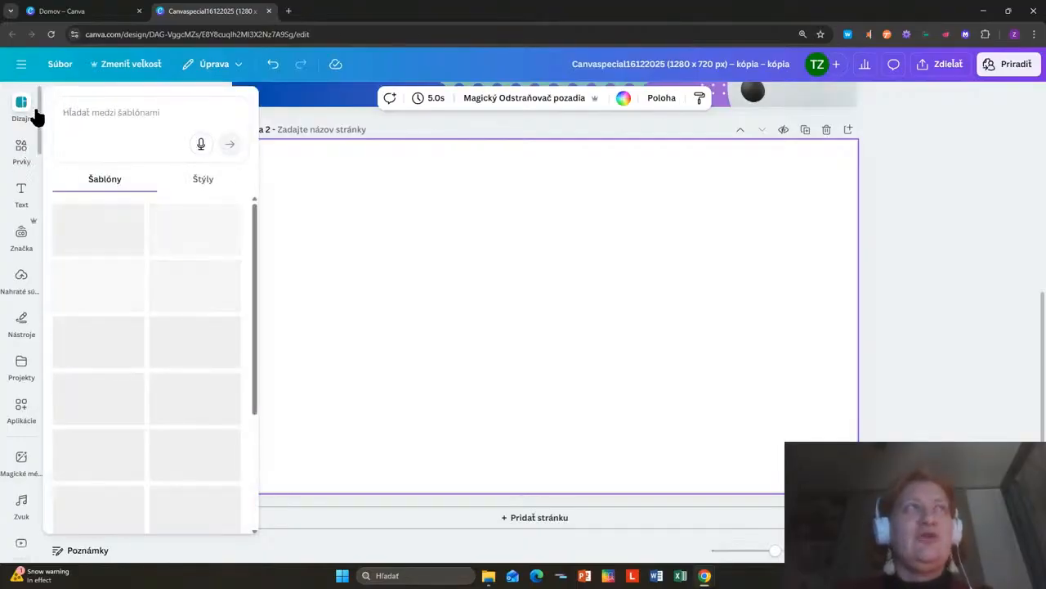
click(22, 147)
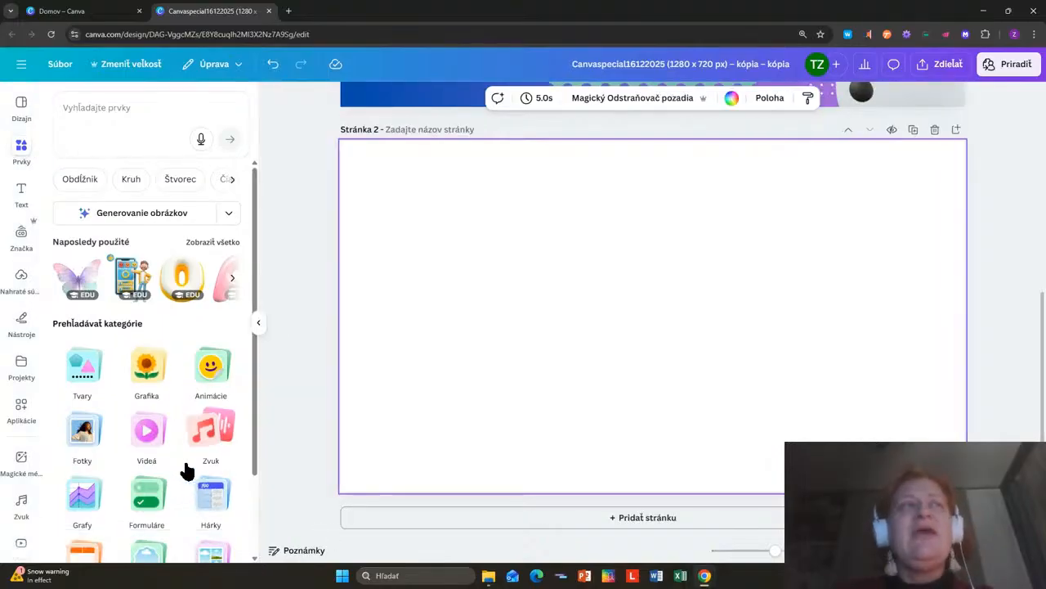
scroll(187, 469, down, 2)
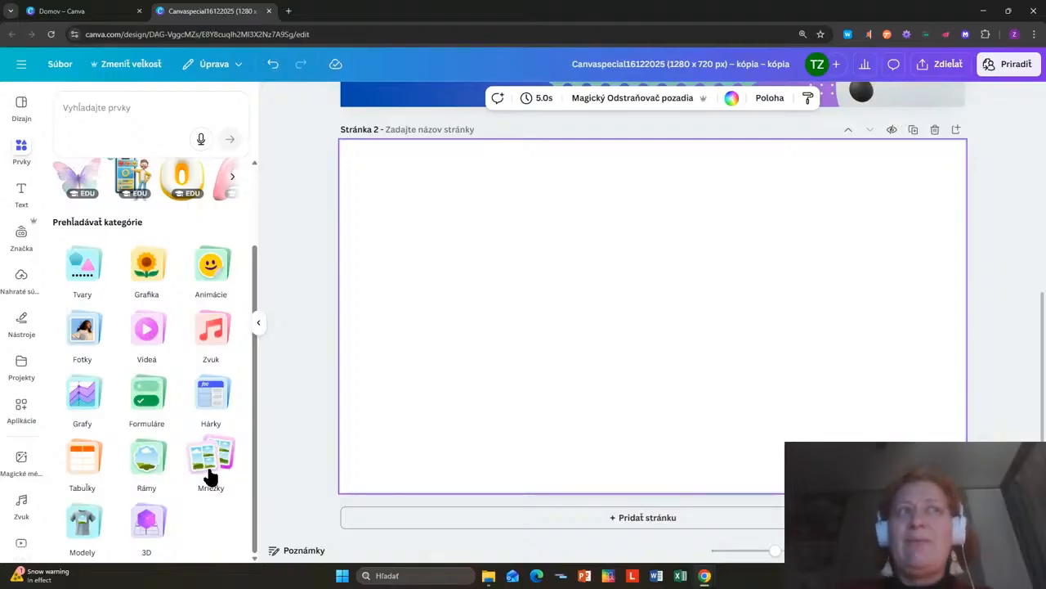
click(149, 463)
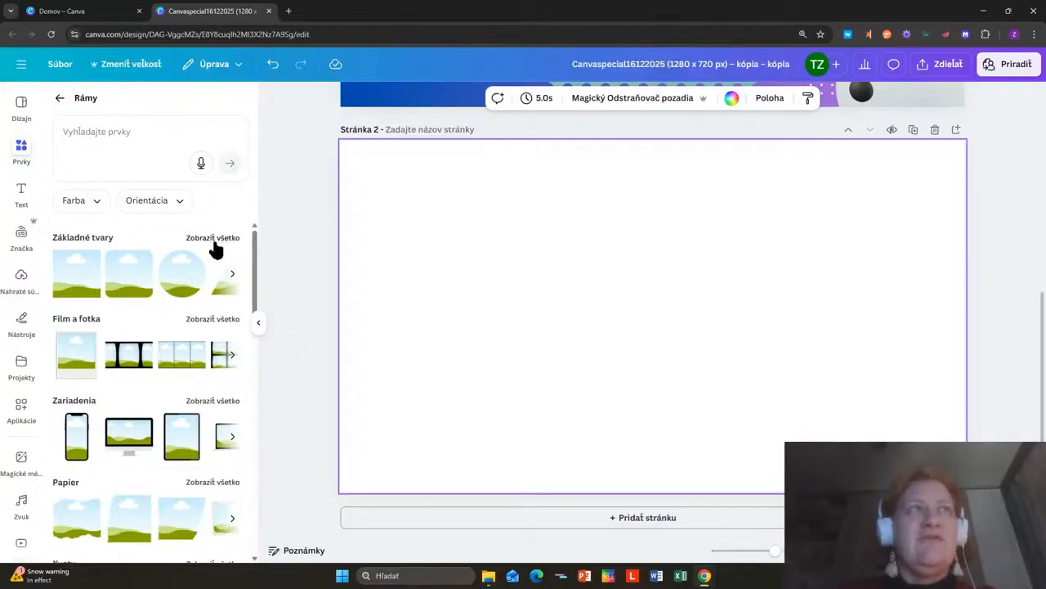
click(71, 281)
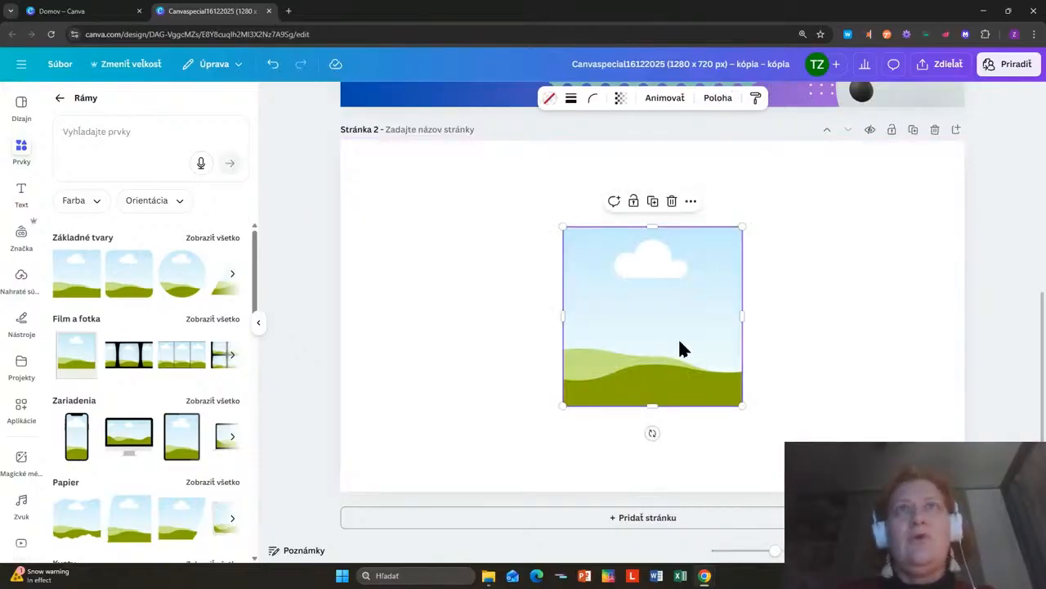
drag(680, 348, 476, 273)
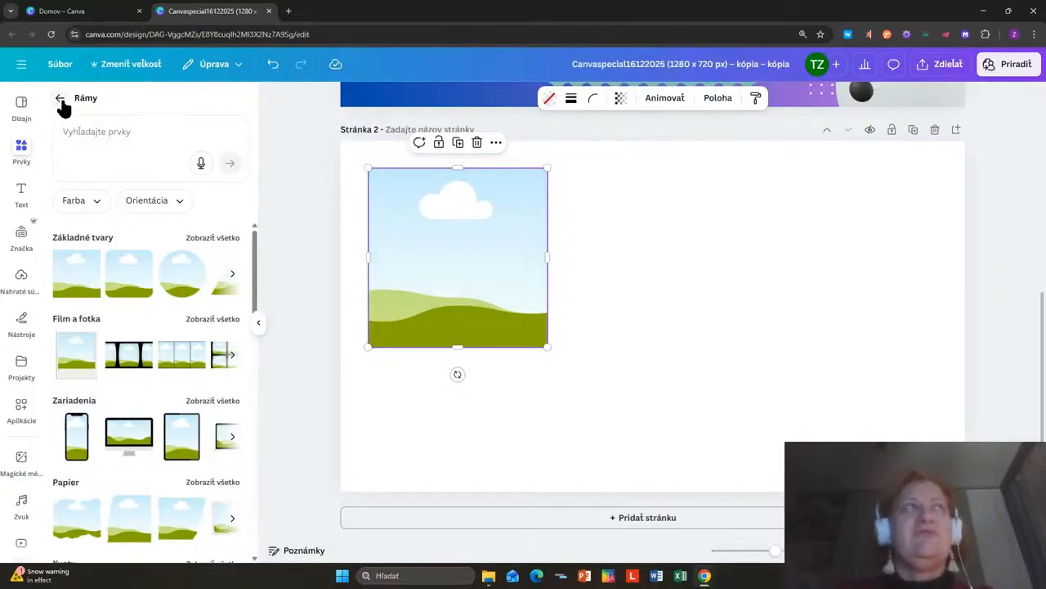
Step: Search the design elements for "les"
click(60, 98)
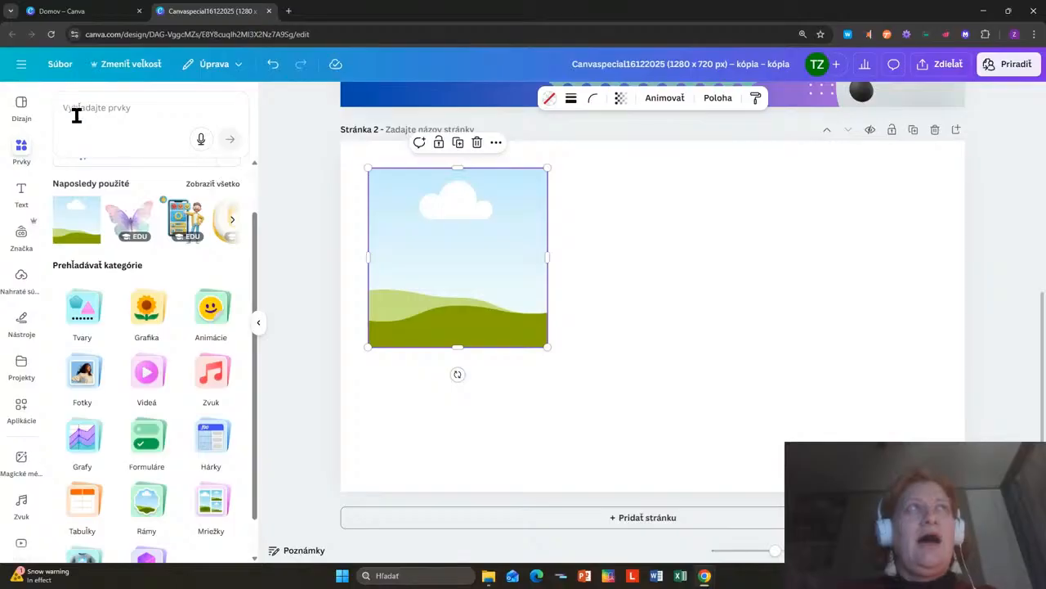
click(84, 108)
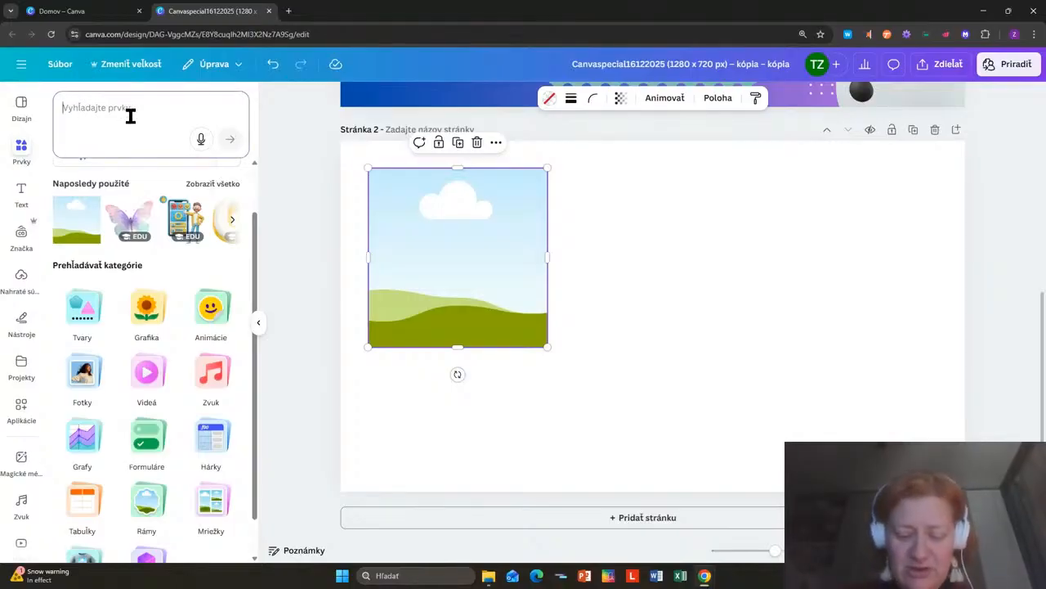
text(les)
key(Return)
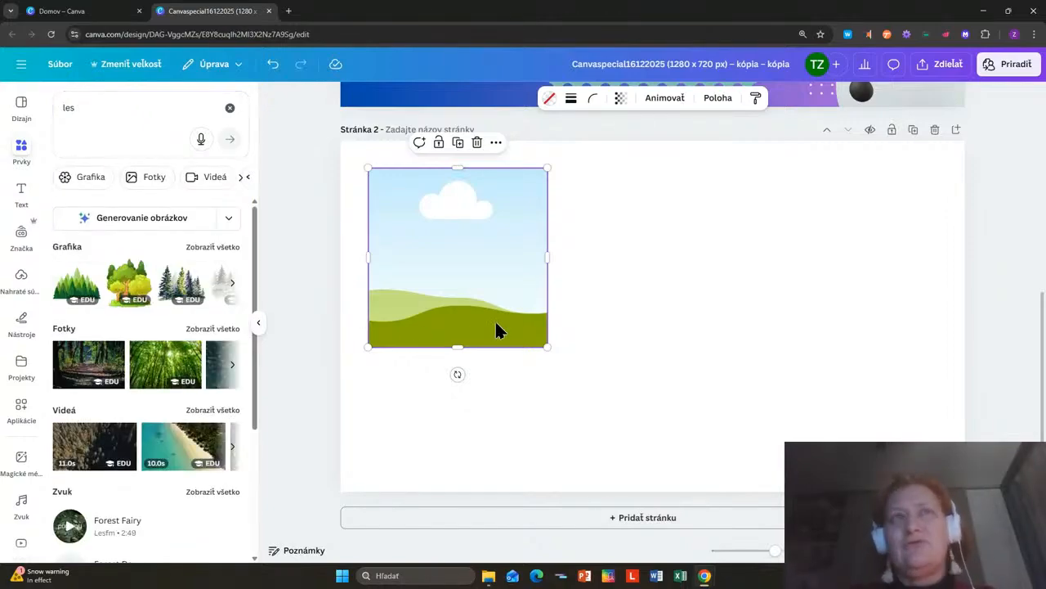
Step: Add the forest path photo to the page and drop it into the square frame
click(85, 367)
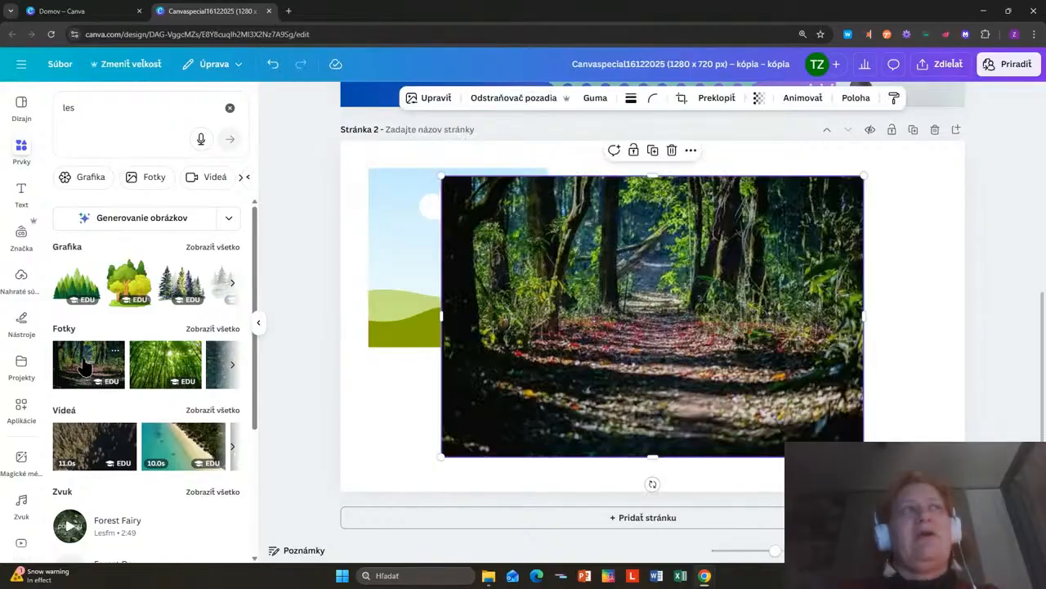
drag(755, 340, 541, 307)
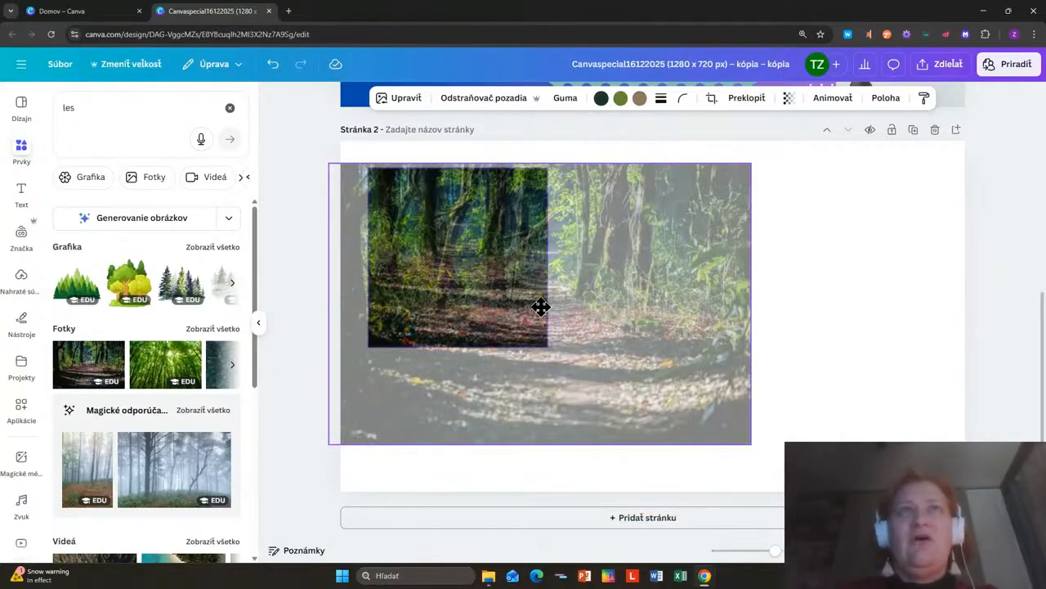
drag(541, 307, 541, 308)
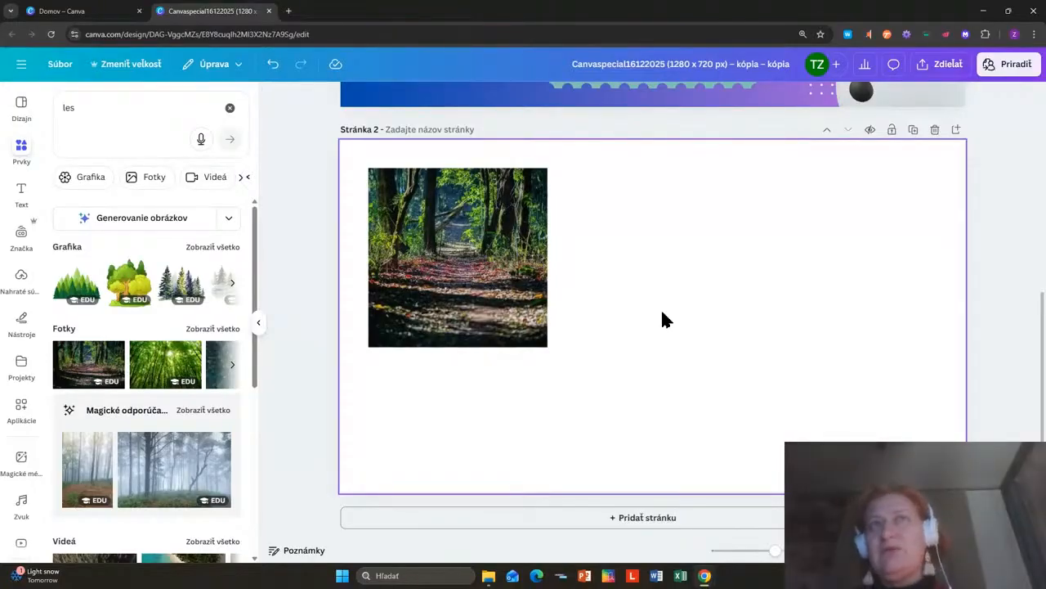
Step: Enlarge and reposition the forest path photo inside the square frame, and apply the crop
double_click(477, 287)
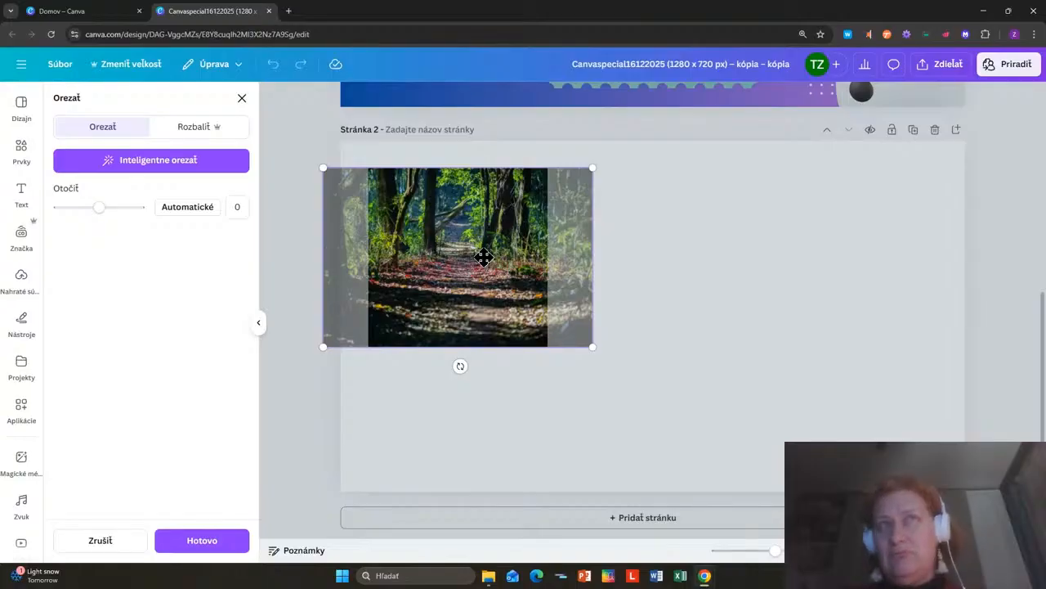
drag(484, 258, 550, 261)
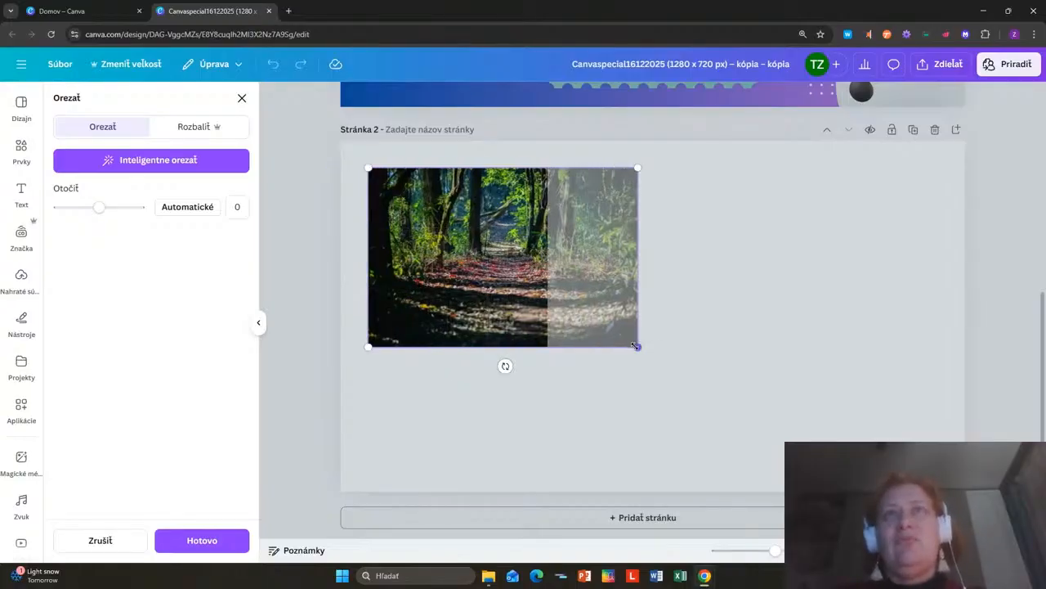
drag(573, 296, 610, 226)
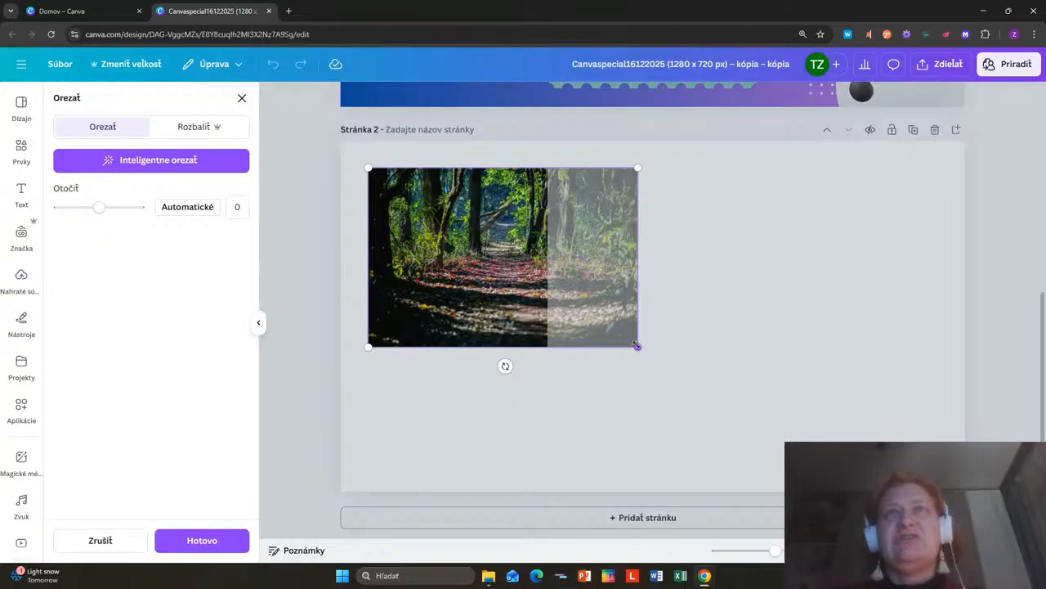
drag(637, 345, 770, 435)
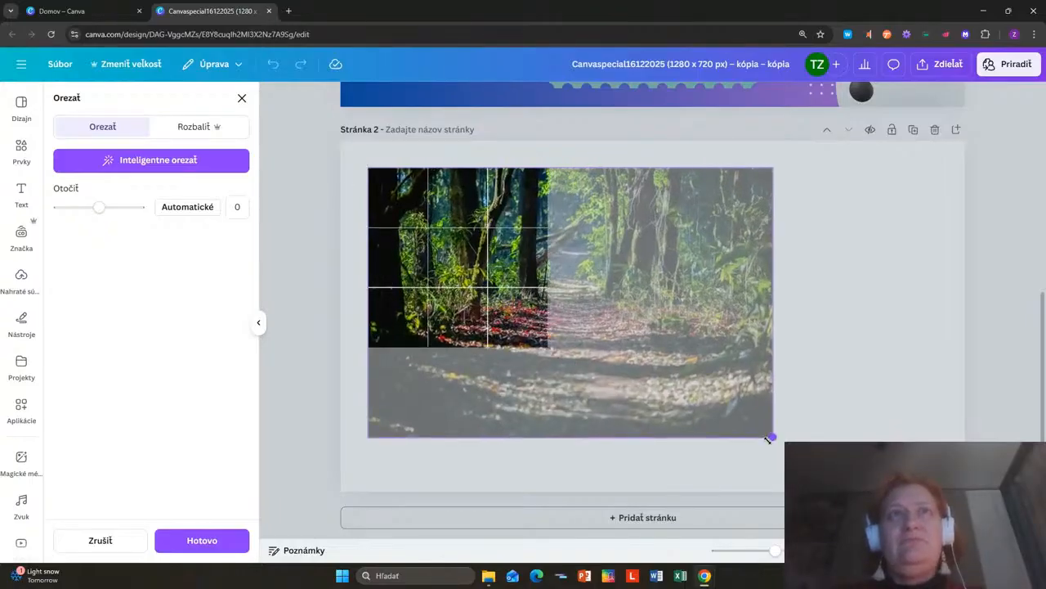
drag(659, 371, 533, 381)
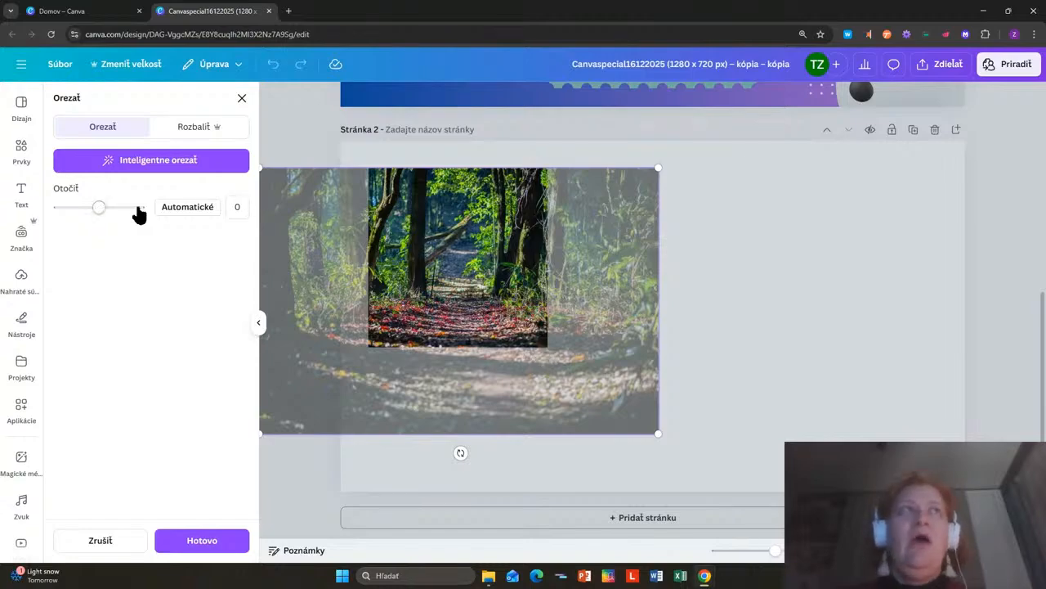
mouse_move(96, 215)
mouse_down()
mouse_move(110, 220)
mouse_move(93, 225)
mouse_move(102, 225)
mouse_up()
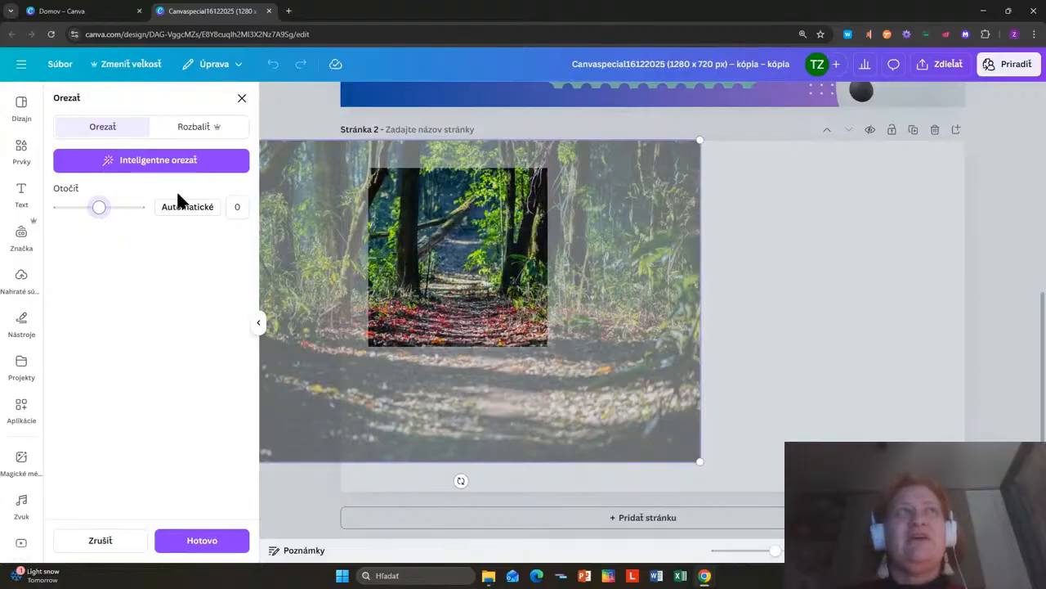
click(203, 542)
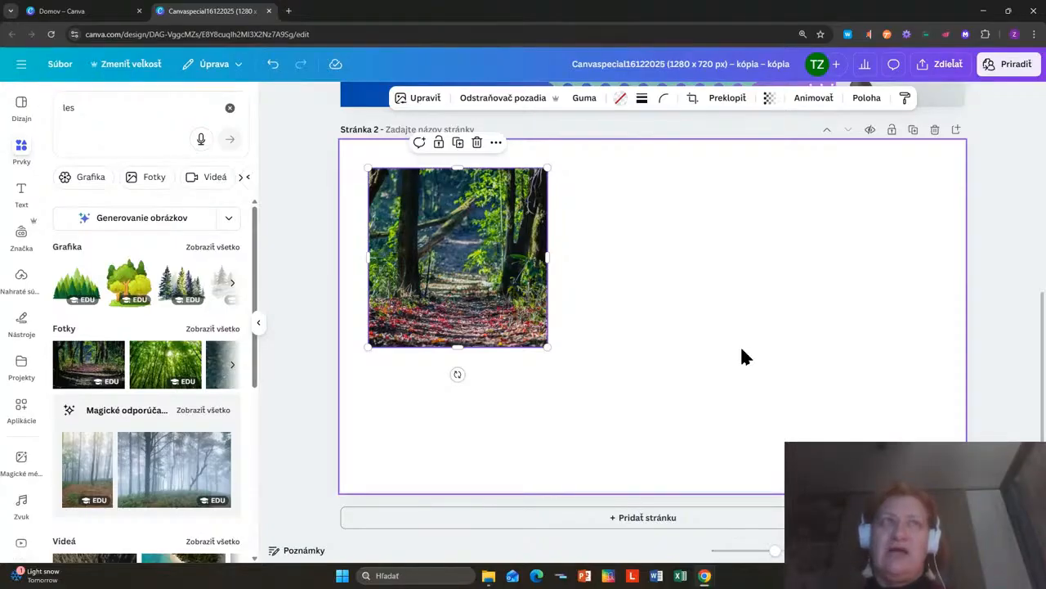
Step: Undo the forest photo's crop and placement so the square frame is empty
click(757, 341)
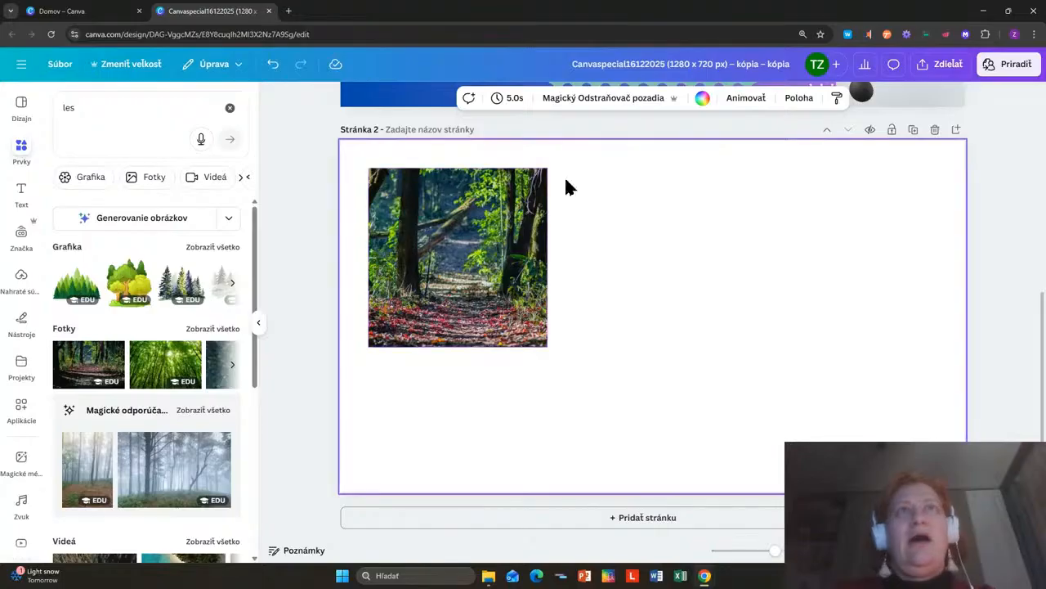
click(452, 254)
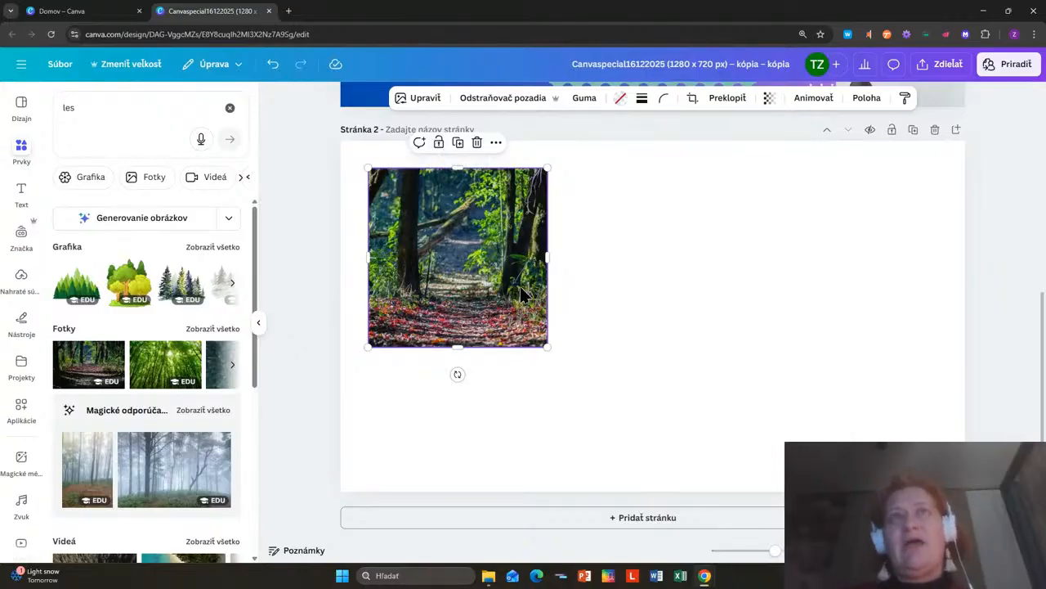
click(663, 281)
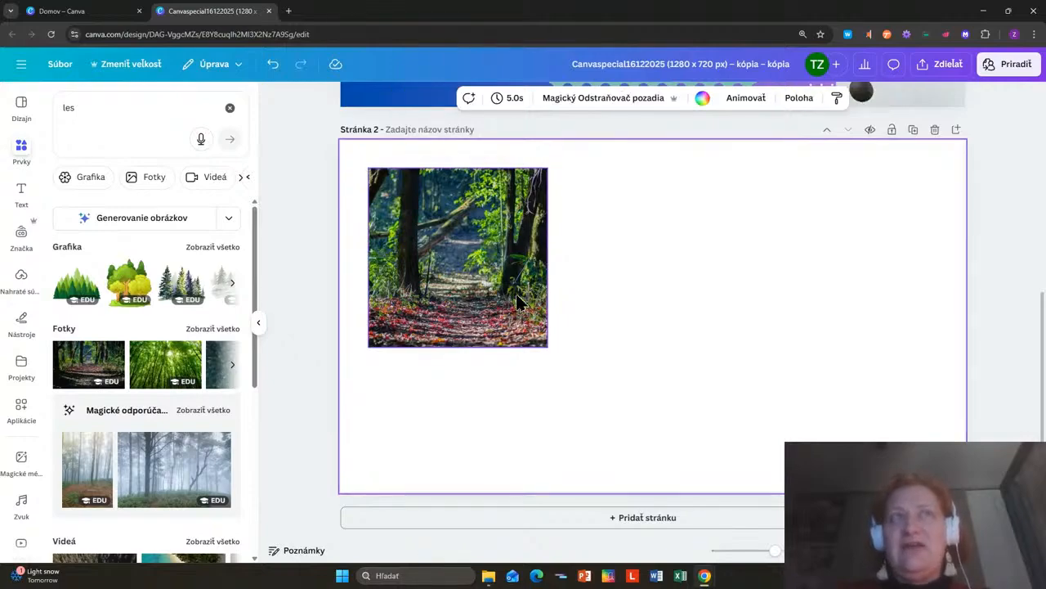
click(517, 303)
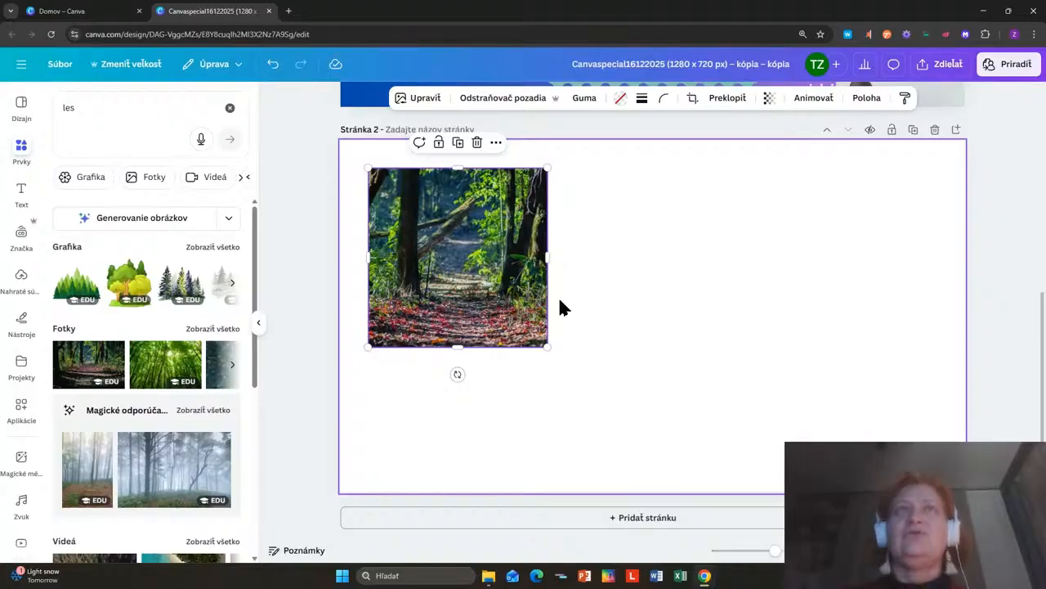
key(ctrl+z)
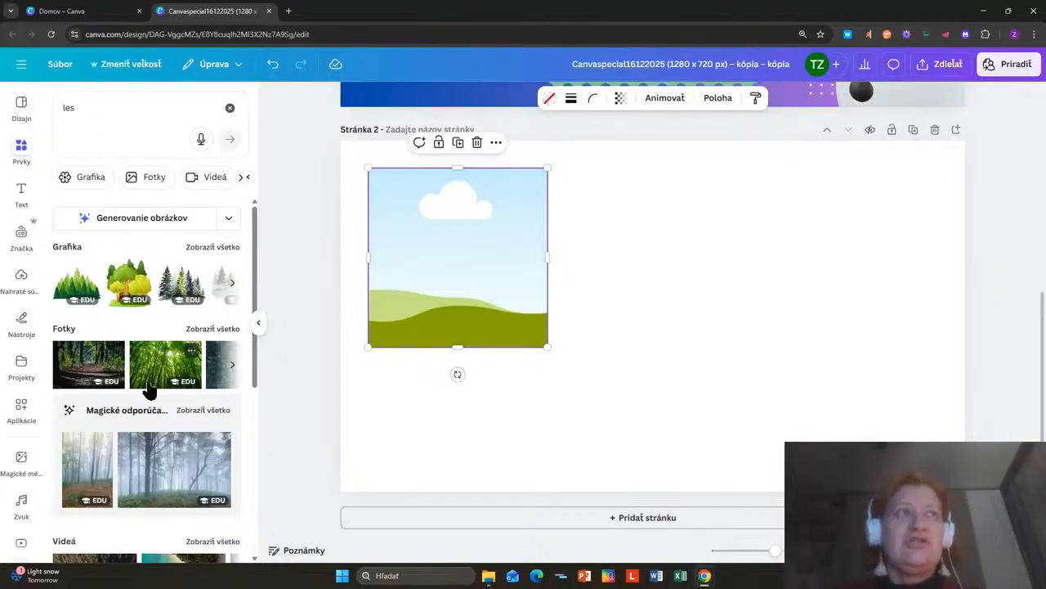
Step: Fill the square frame with the 20.0s video of misty conifers beside water from the full video results
scroll(127, 417, down, 4)
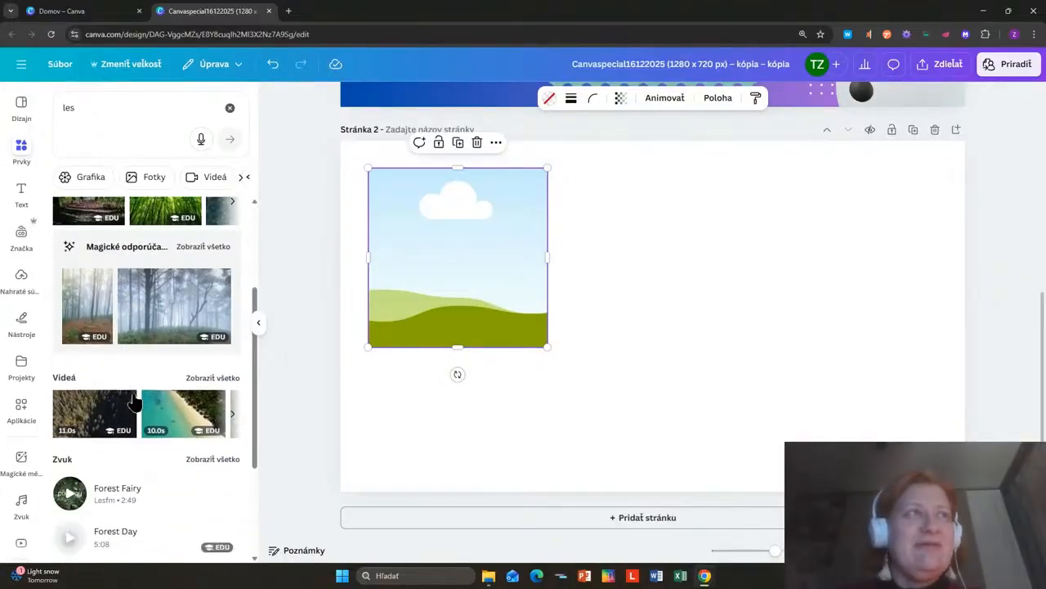
click(218, 377)
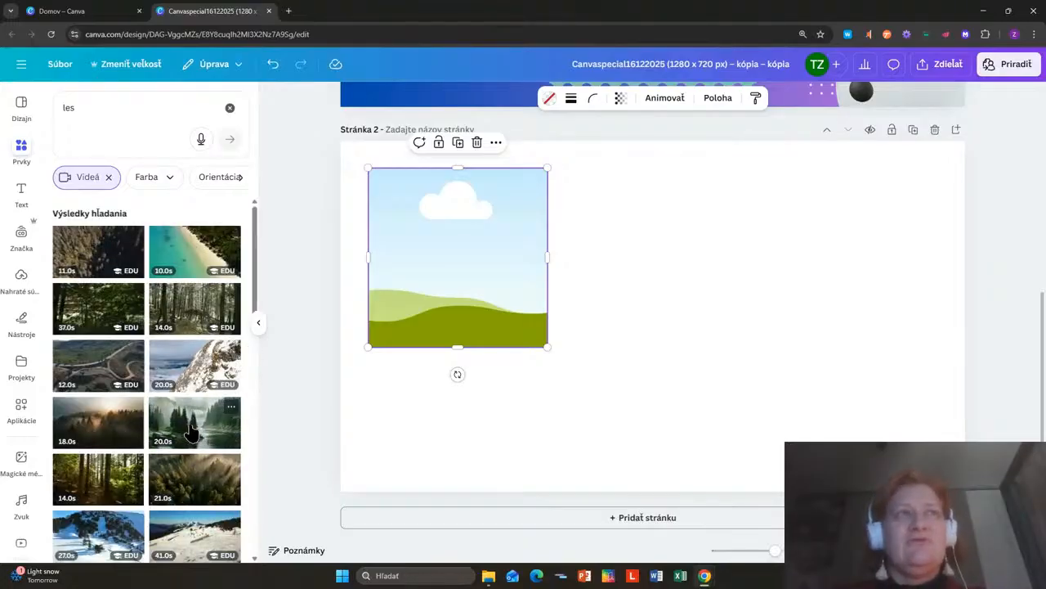
drag(191, 431, 427, 280)
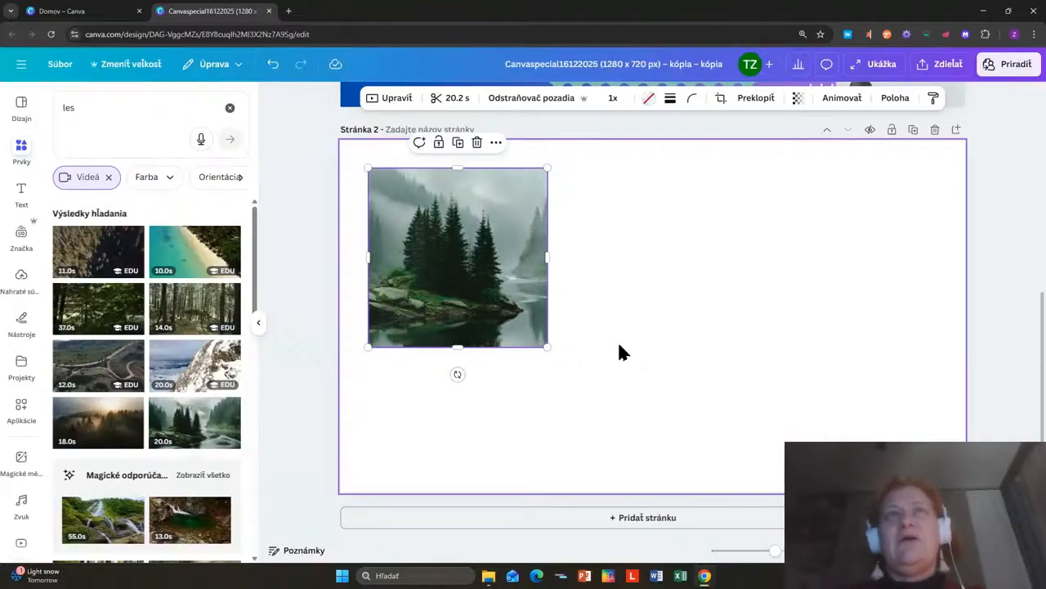
click(619, 351)
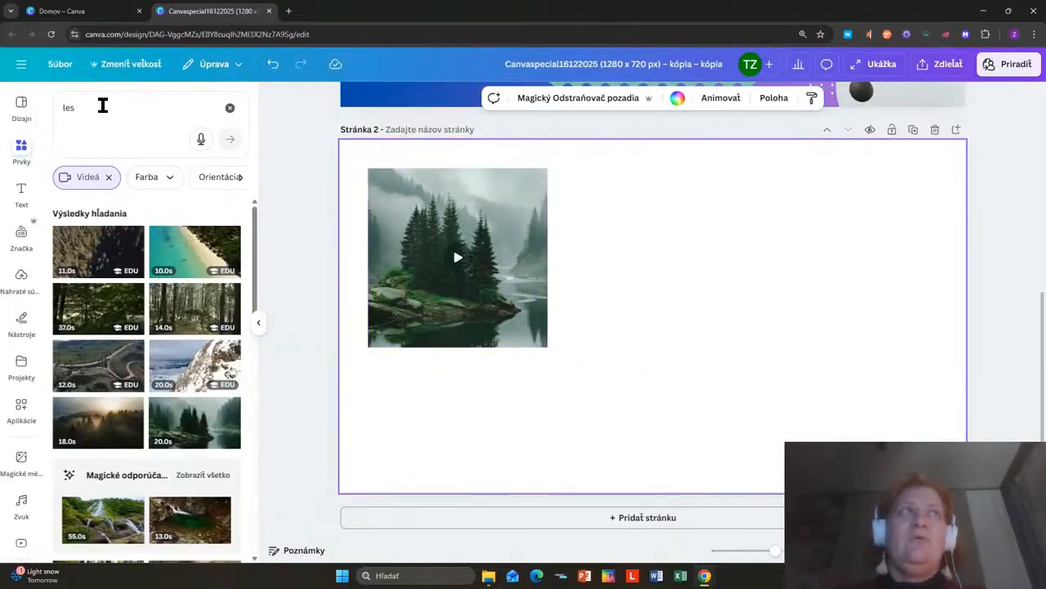
Step: Add the vertical film strip frame from the Film a fotka frames to the right part of page 2
click(230, 107)
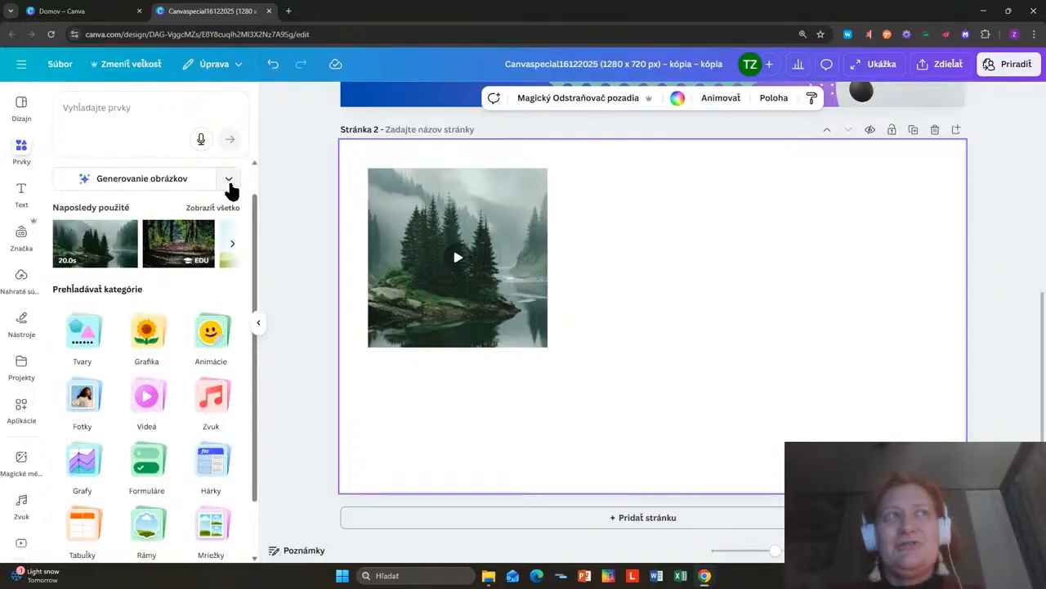
scroll(157, 463, down, 2)
click(155, 462)
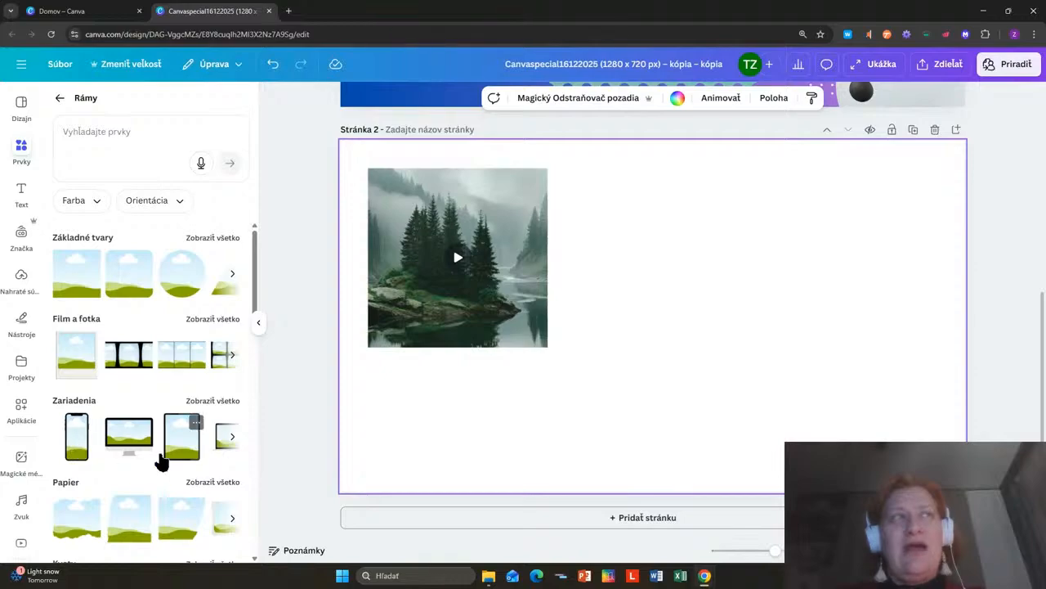
click(211, 319)
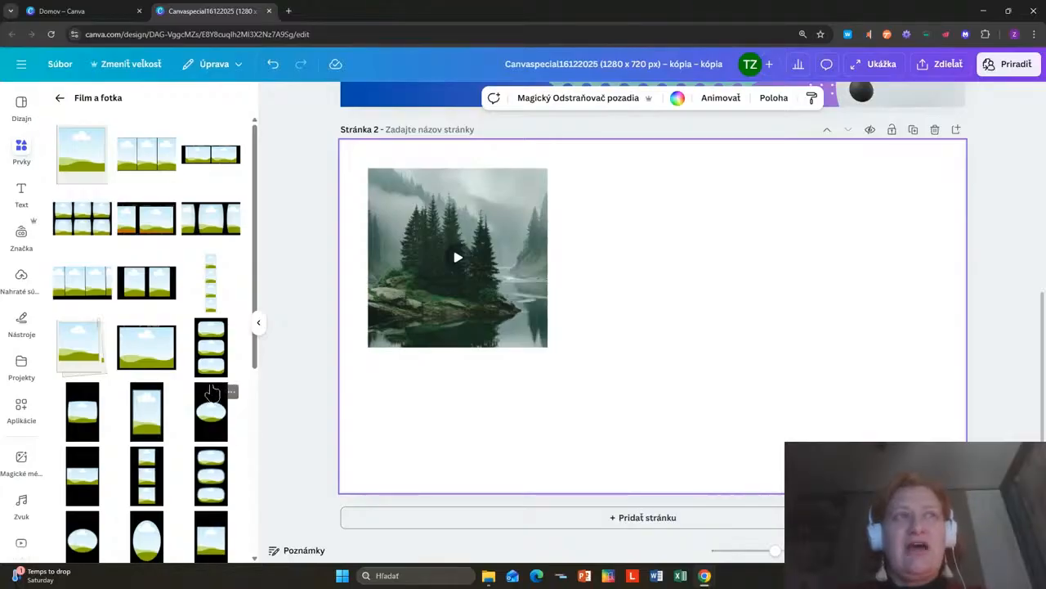
scroll(130, 483, down, 4)
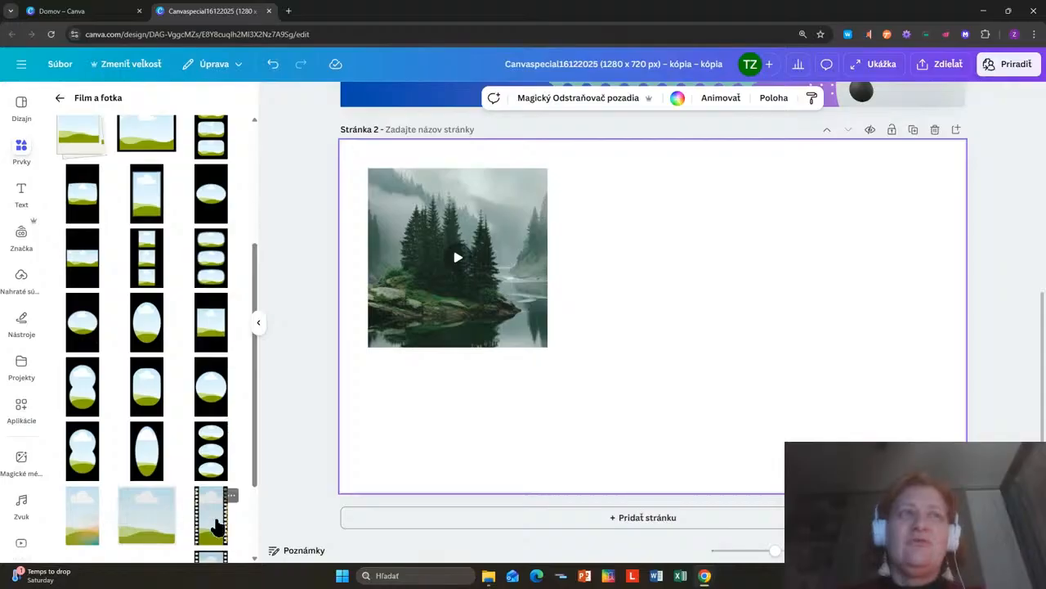
drag(217, 535, 805, 229)
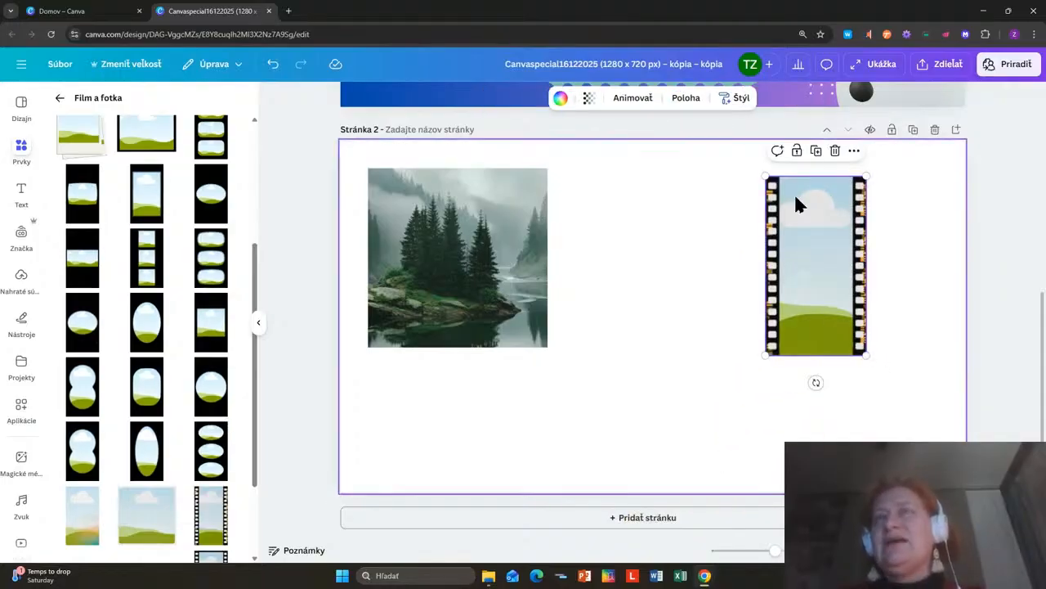
Step: Move the film strip frame up to the page's upper edge and add a second identical one directly beneath it
drag(815, 292, 769, 257)
drag(207, 517, 750, 351)
click(905, 398)
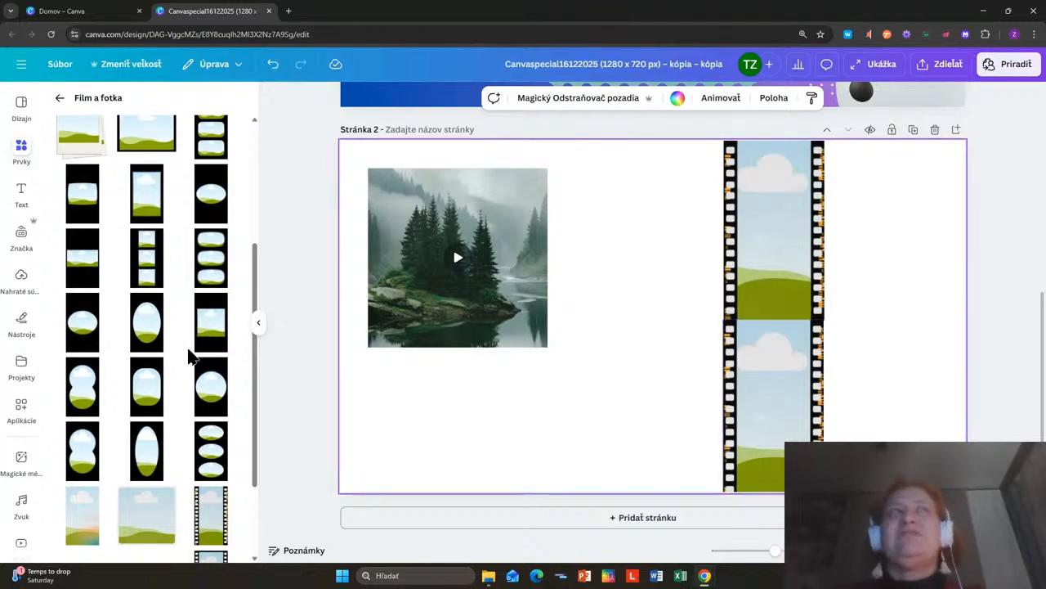
Step: Leave the film frames, search the whole elements library for "les", and list all of its photo results
scroll(101, 299, up, 3)
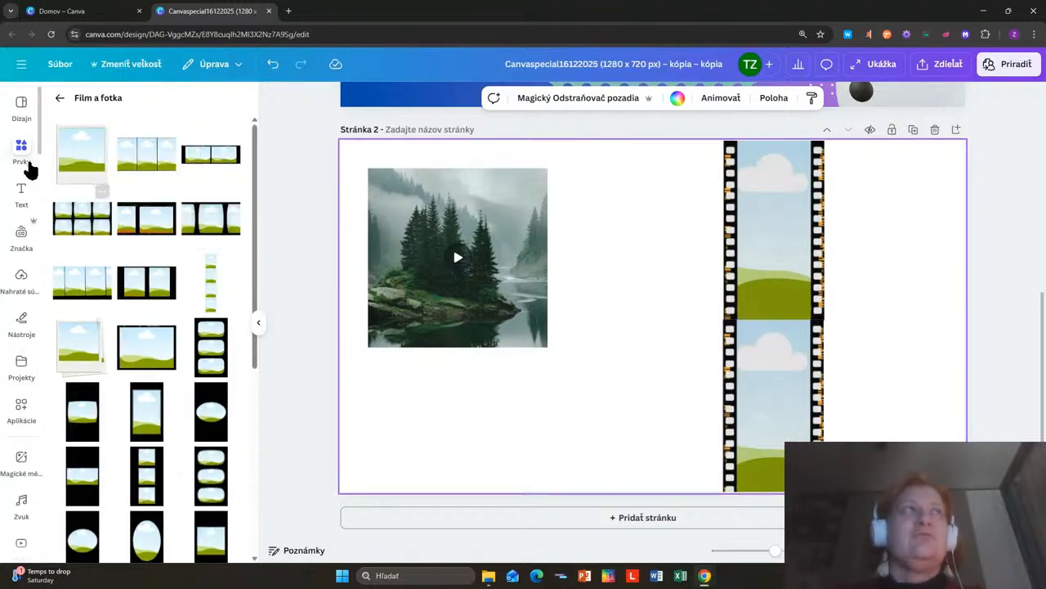
click(60, 100)
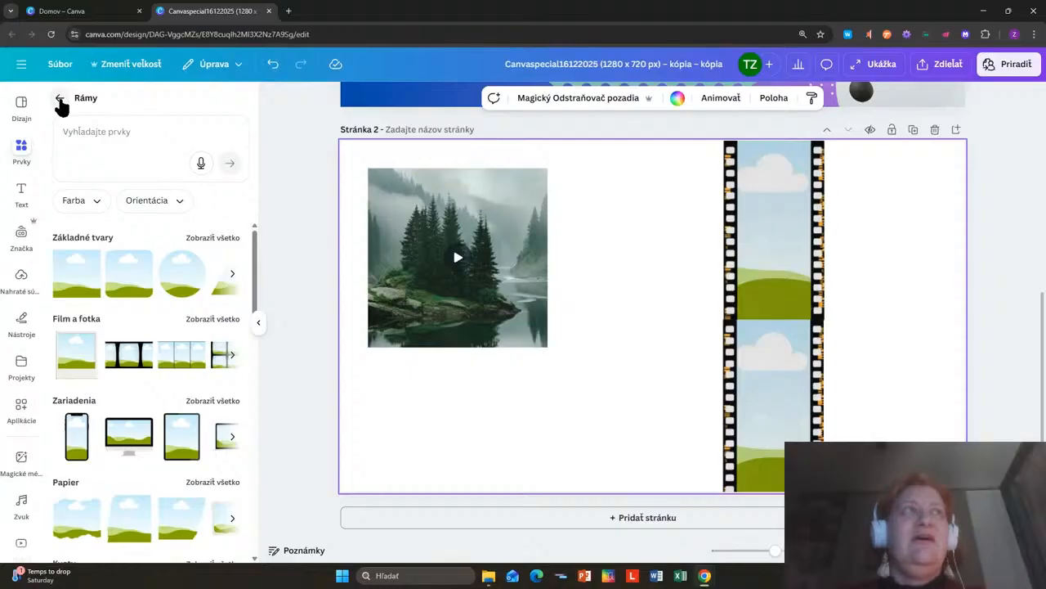
click(60, 99)
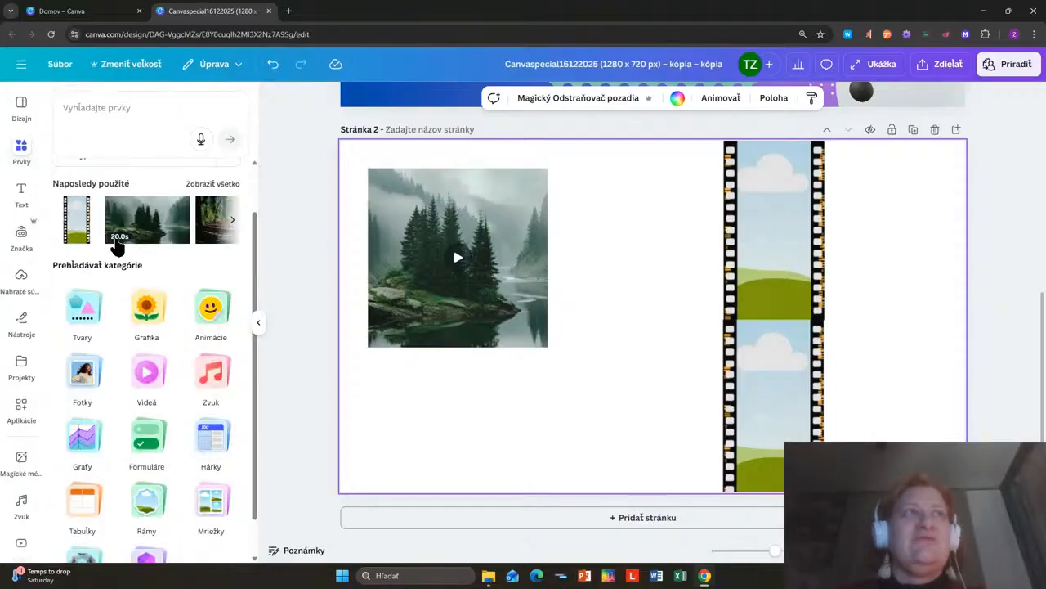
click(118, 106)
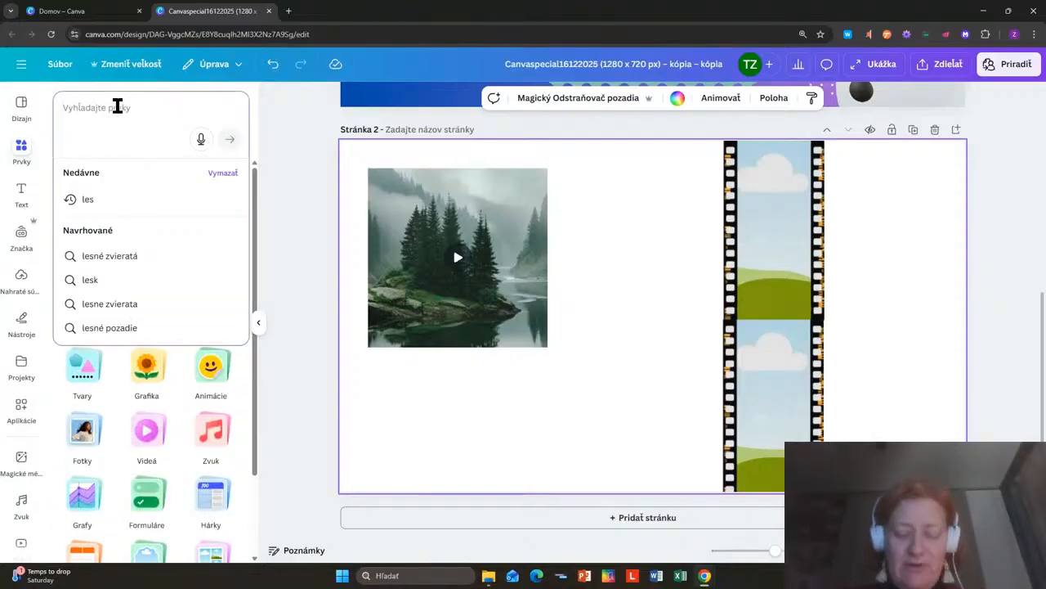
text(les)
key(Return)
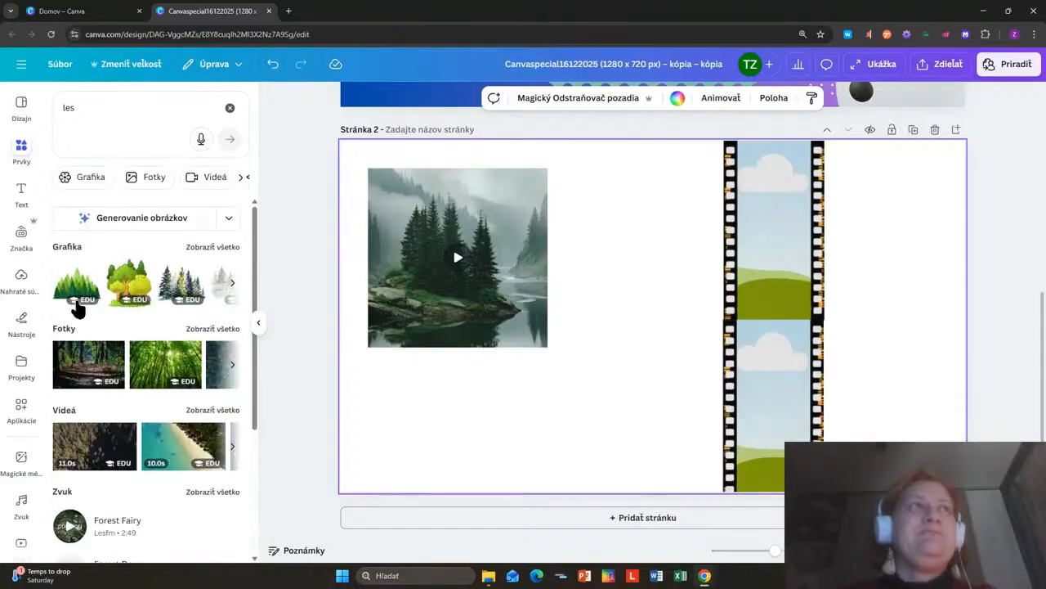
click(196, 330)
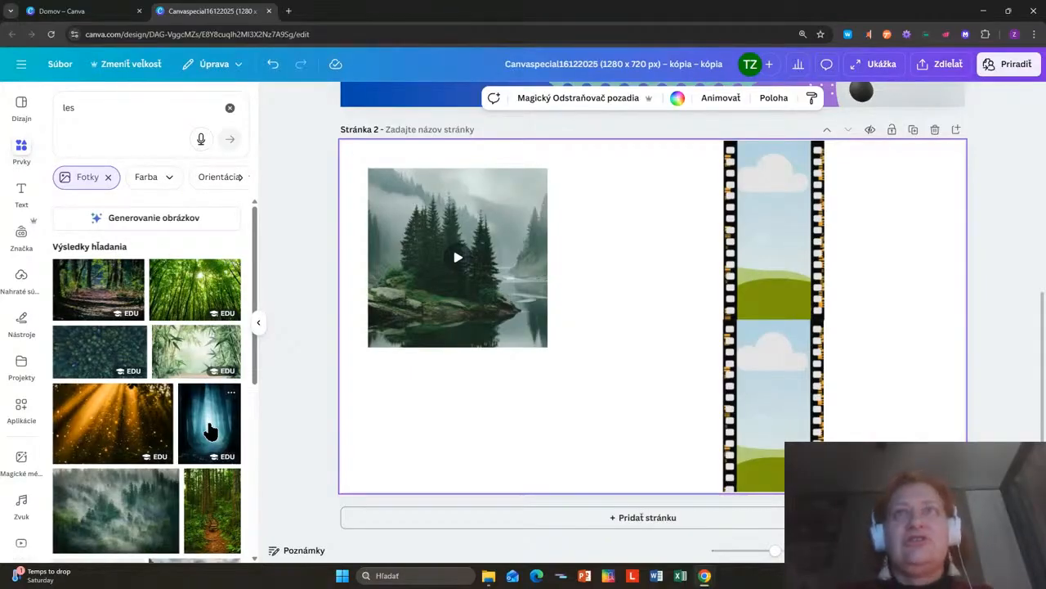
Step: Fill the upper film strip frame with the dark blue forest photo and the lower one with the green forest path photo
drag(209, 430, 765, 216)
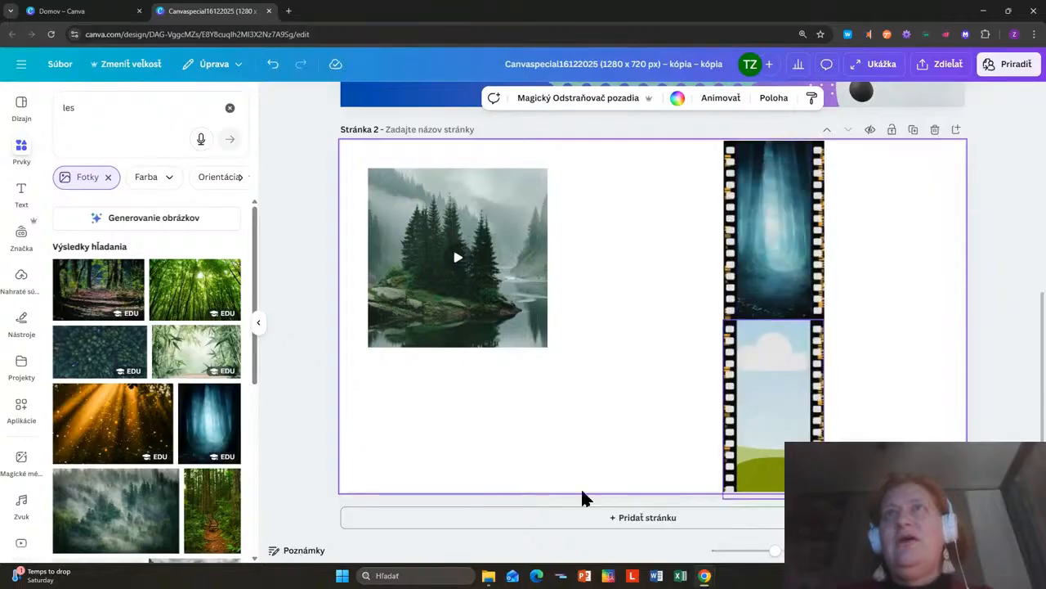
scroll(199, 446, down, 3)
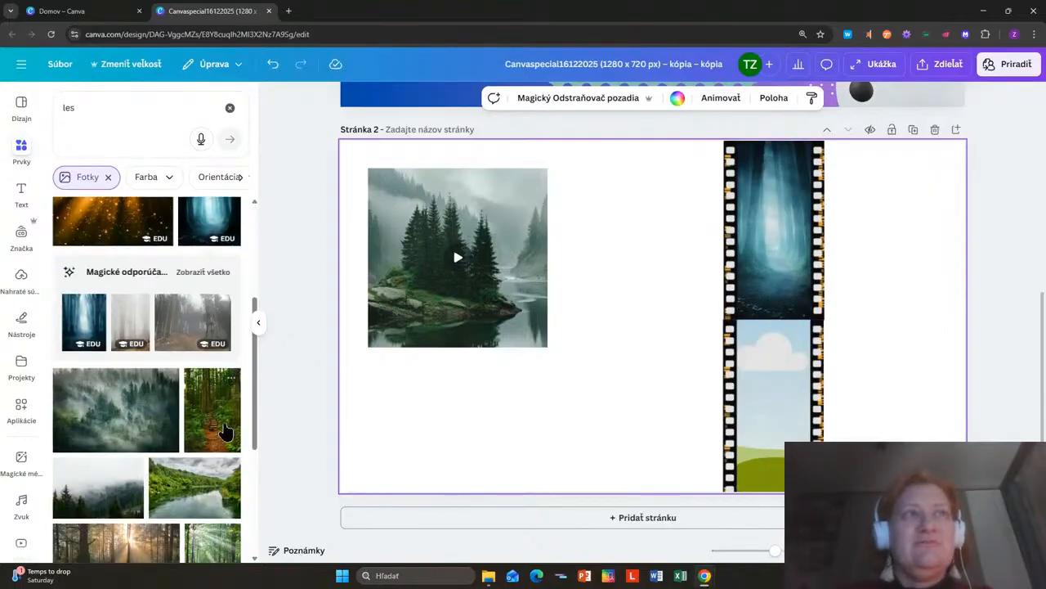
drag(226, 432, 754, 363)
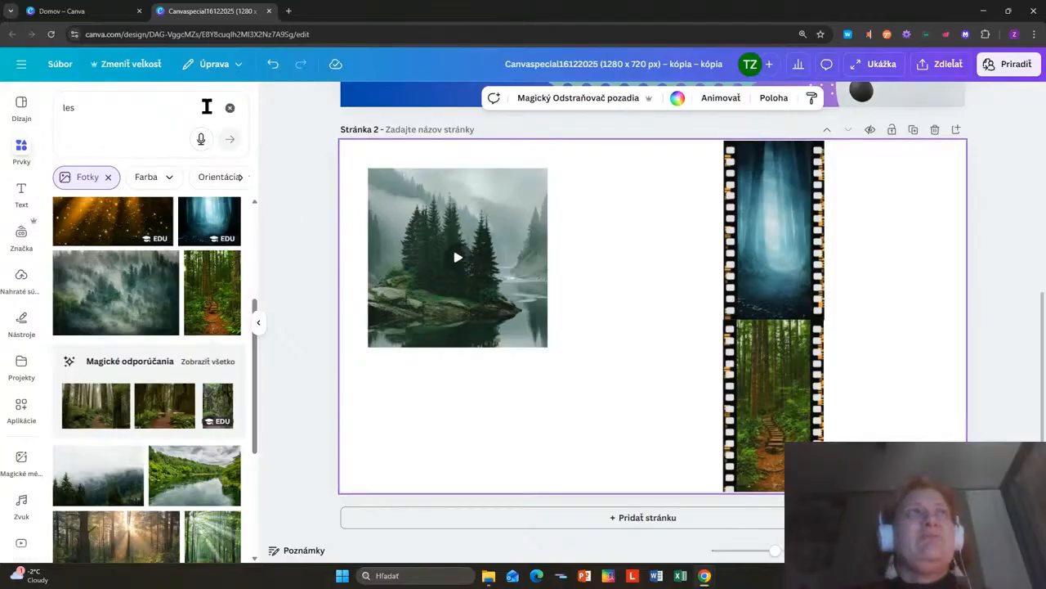
Step: Clear the "les" search and list all frames in the Zariadenia group of Rámy
click(230, 109)
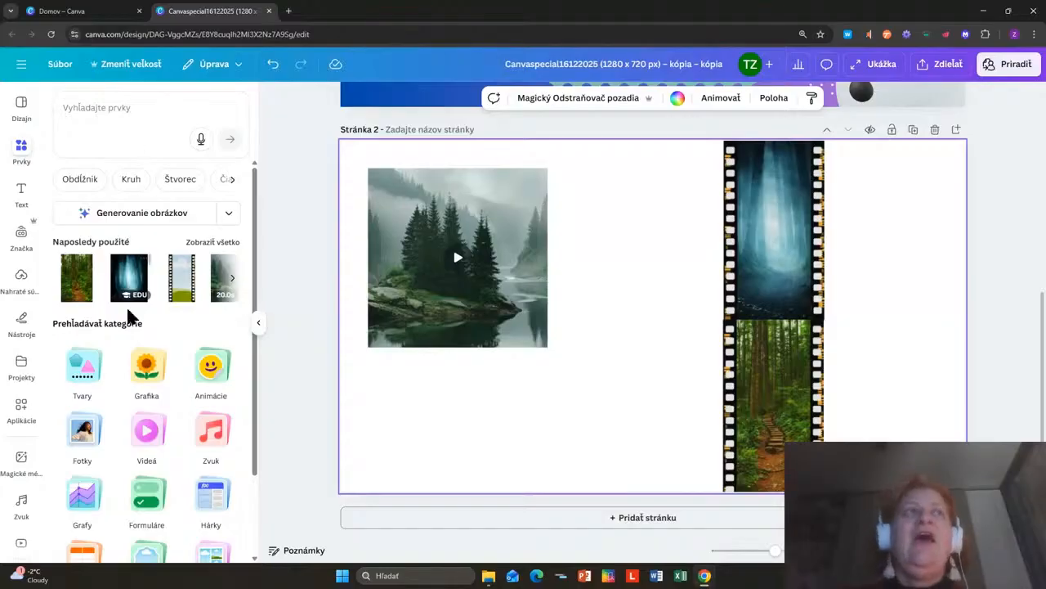
scroll(180, 401, down, 2)
click(140, 460)
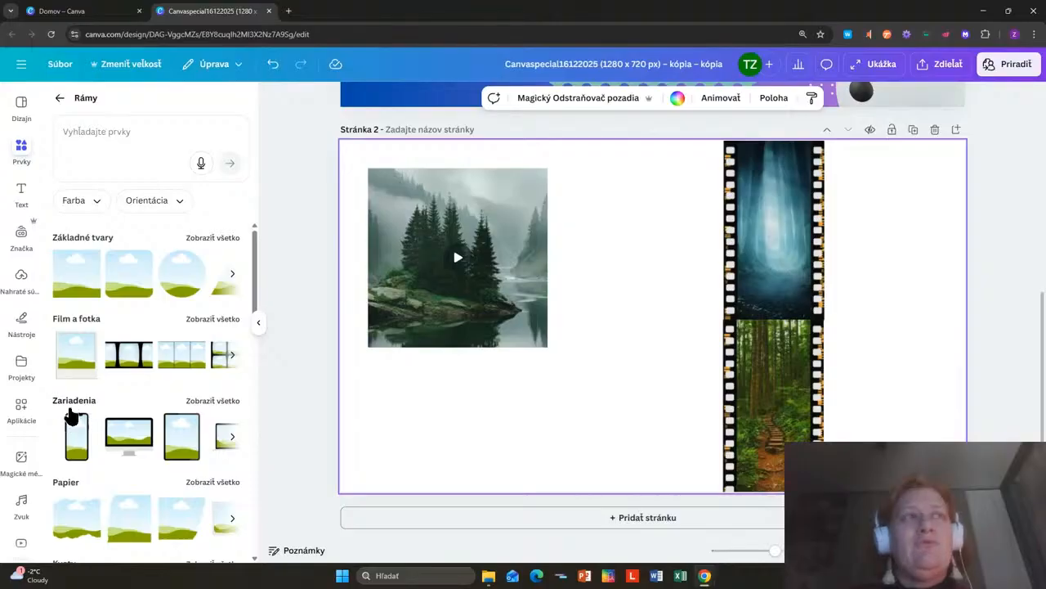
scroll(160, 499, down, 1)
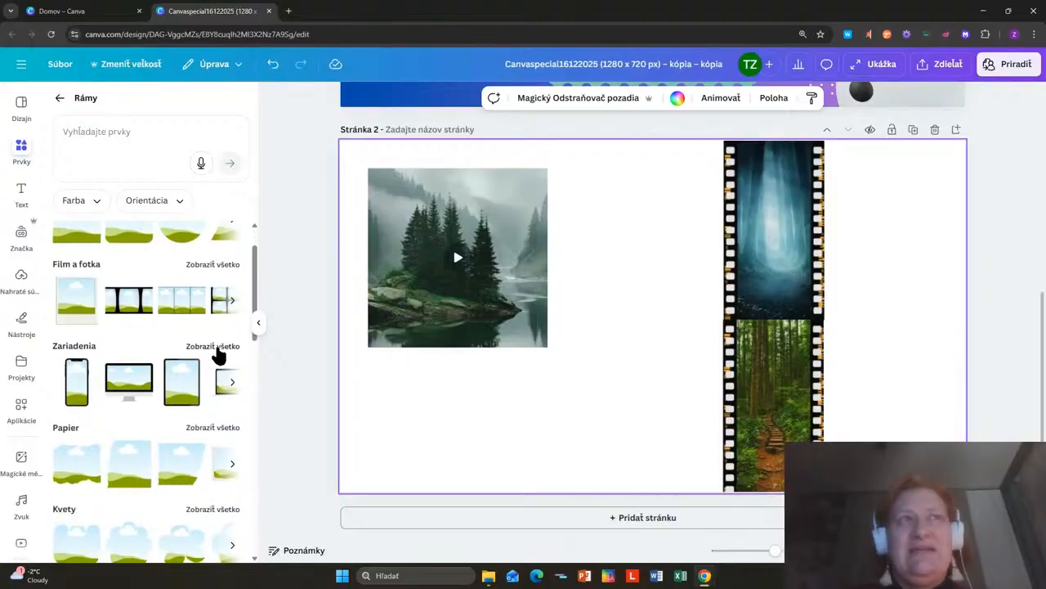
click(214, 347)
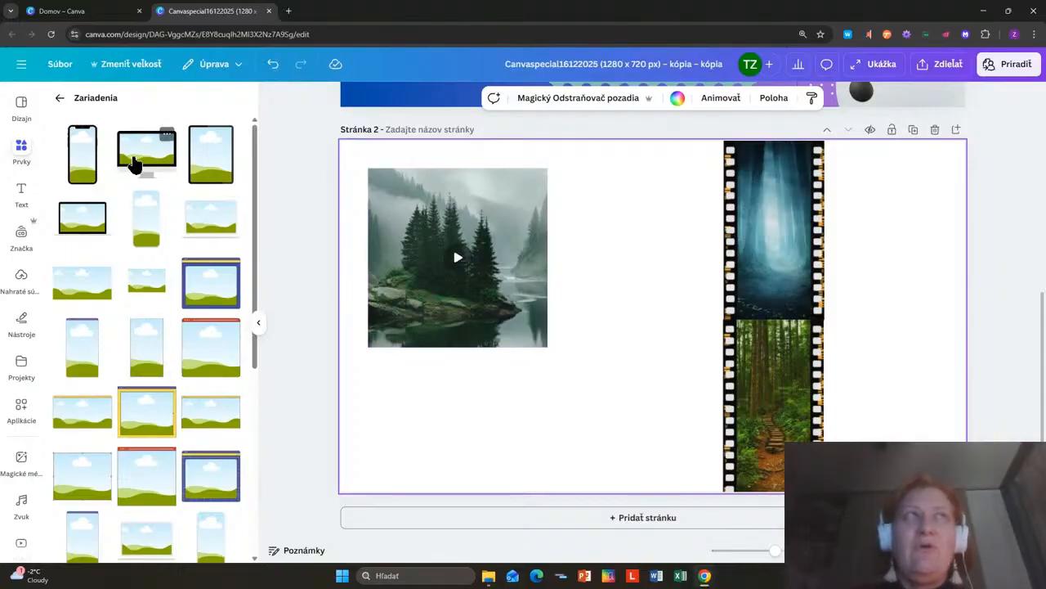
Step: Add the desktop monitor frame to page 2 and place it, scaled down, at the page's lower edge beside the film strip
scroll(192, 327, down, 5)
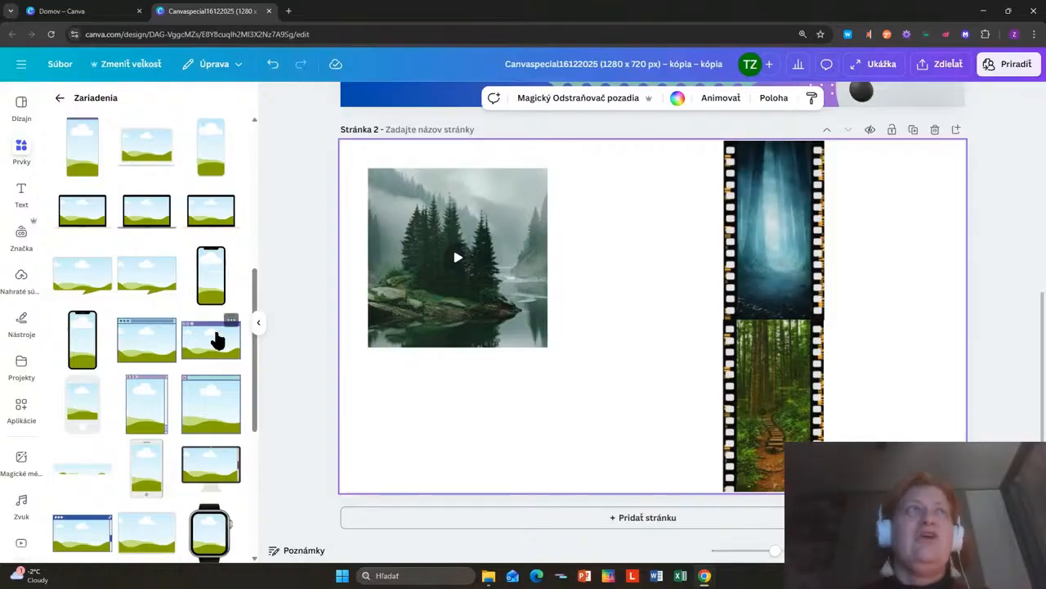
scroll(172, 239, up, 2)
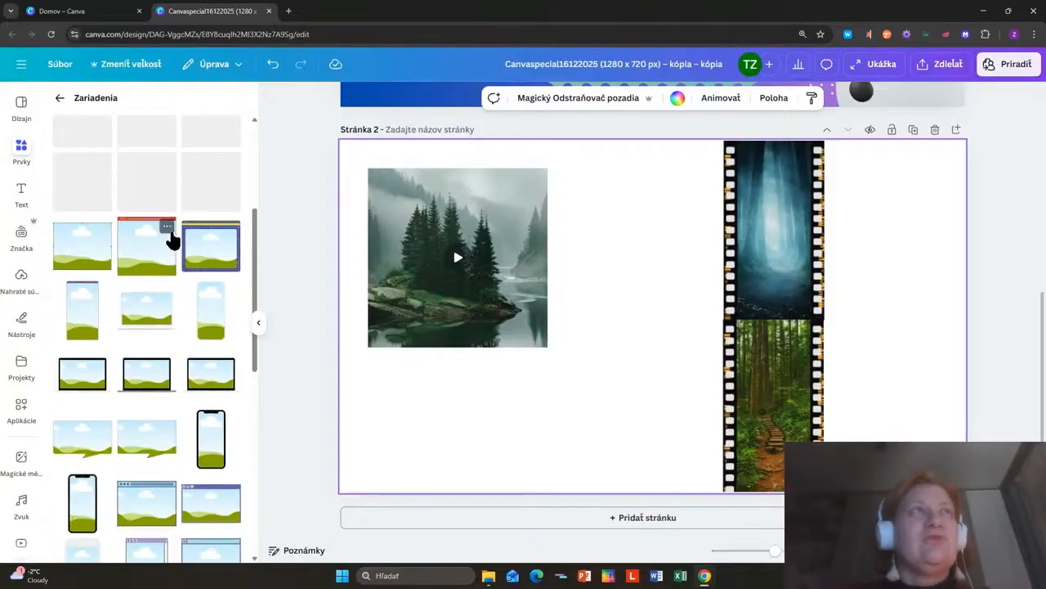
scroll(172, 239, up, 3)
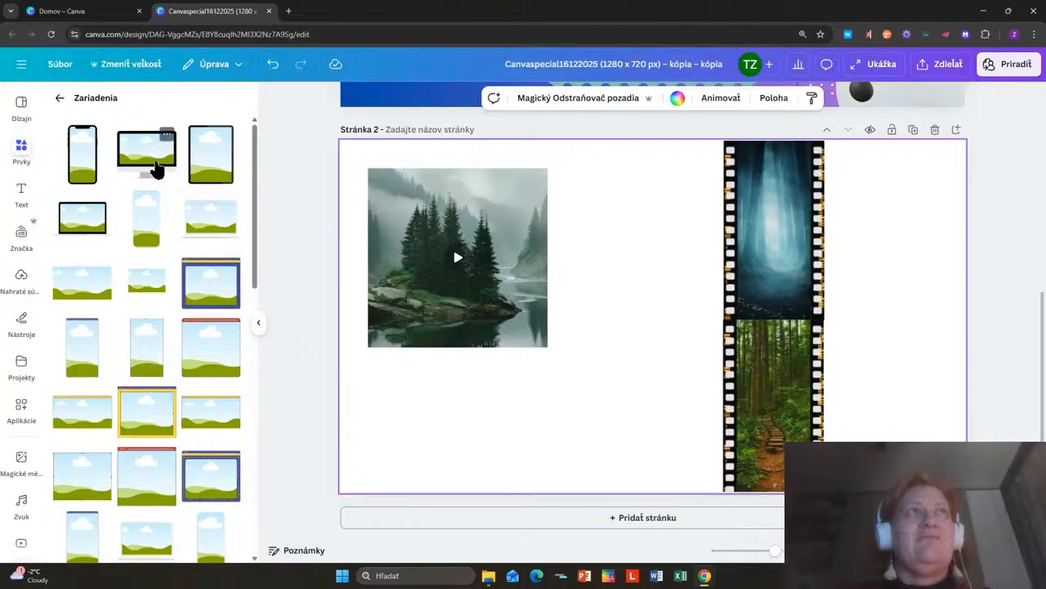
click(155, 167)
drag(596, 350, 604, 398)
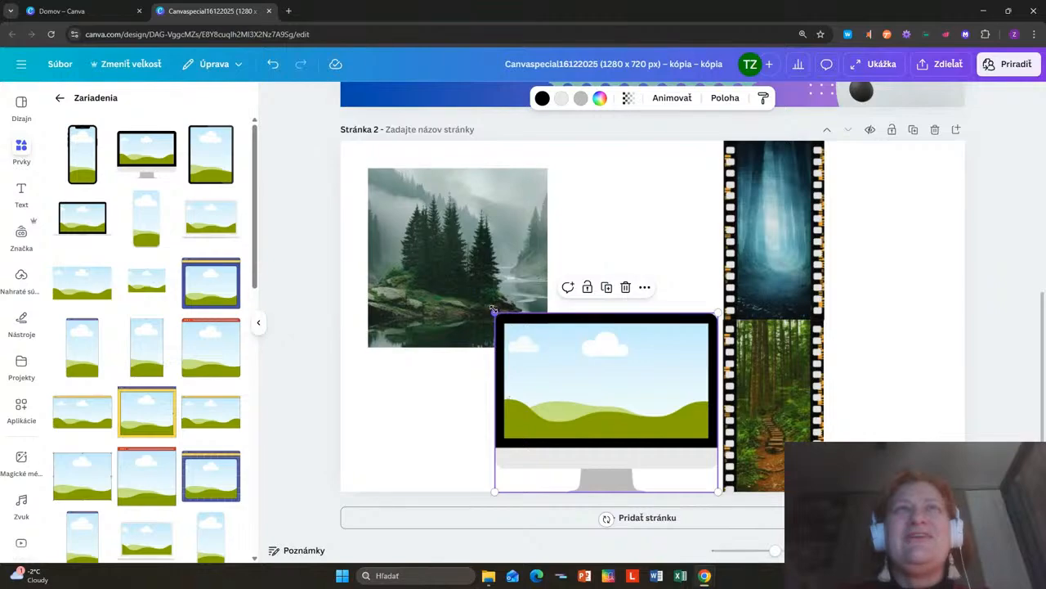
drag(493, 309, 553, 360)
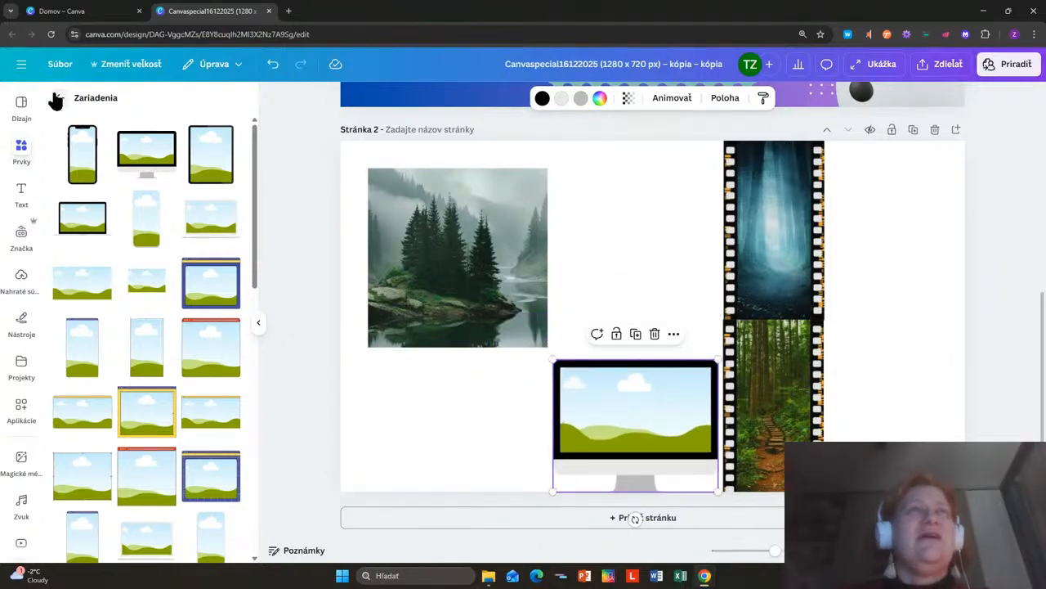
Step: Upload the Canva Špeciál banner image from Stiahnuté súbory and fill the monitor frame with it
click(57, 98)
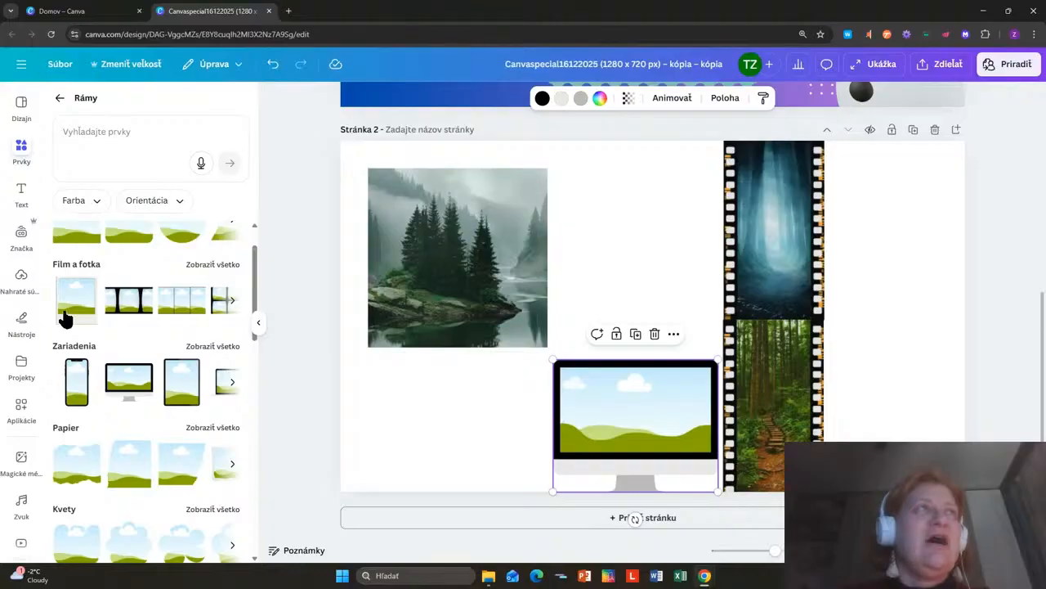
click(22, 282)
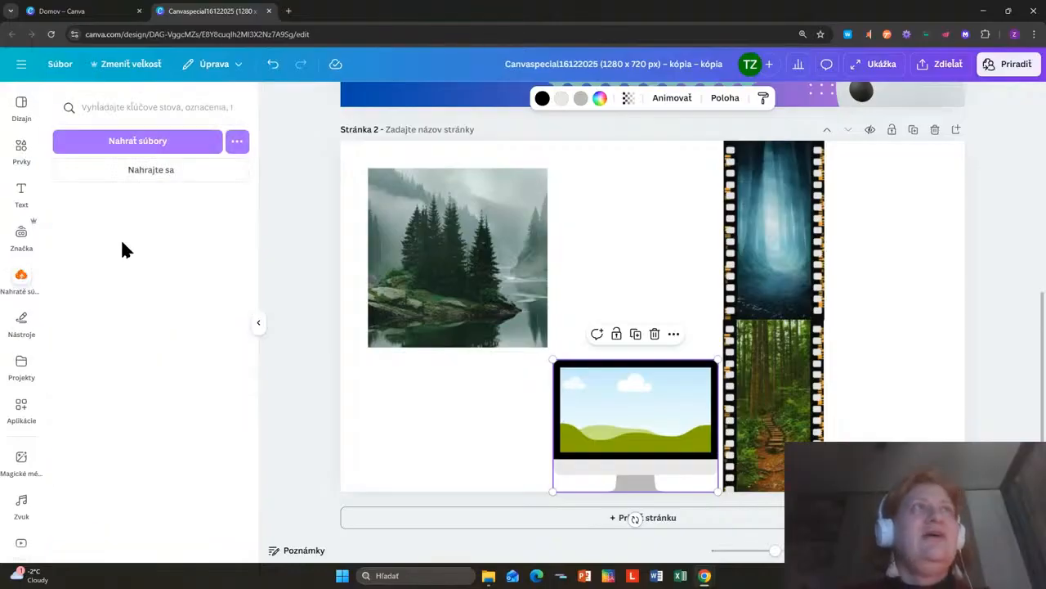
click(106, 151)
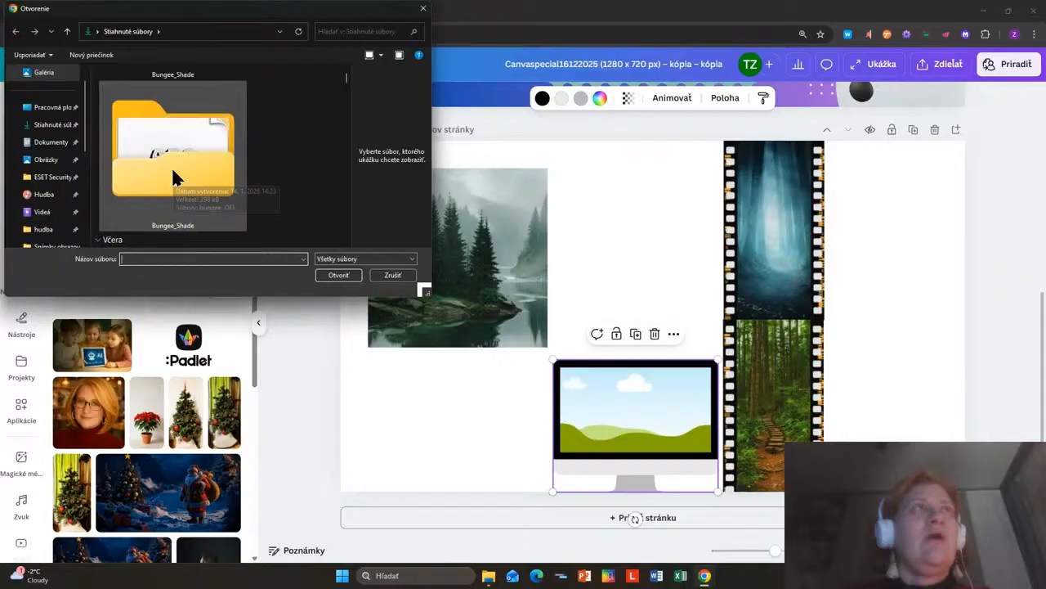
scroll(223, 182, down, 2)
click(227, 188)
click(331, 273)
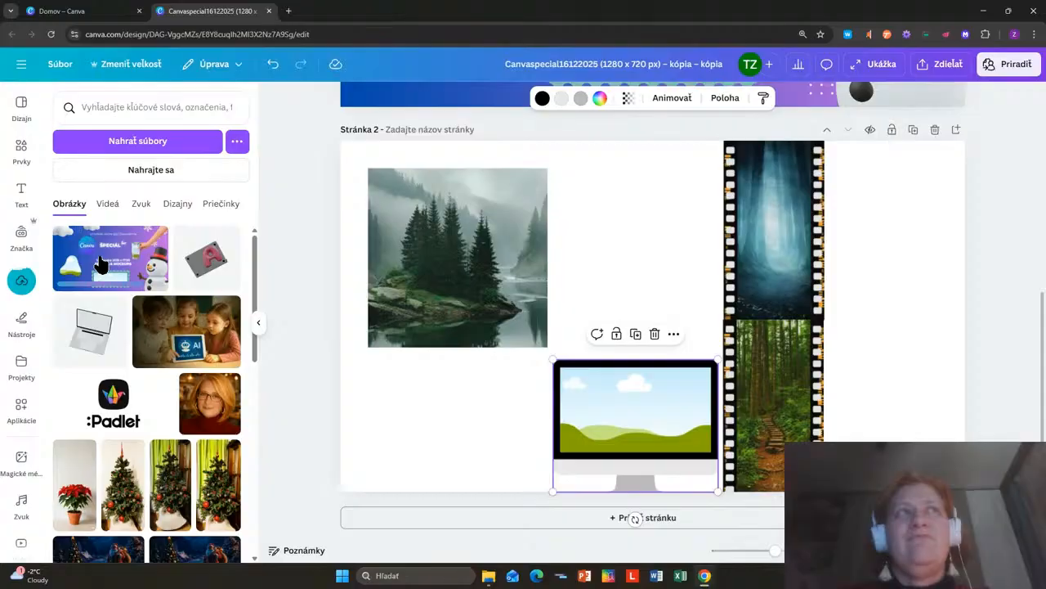
drag(100, 263, 613, 409)
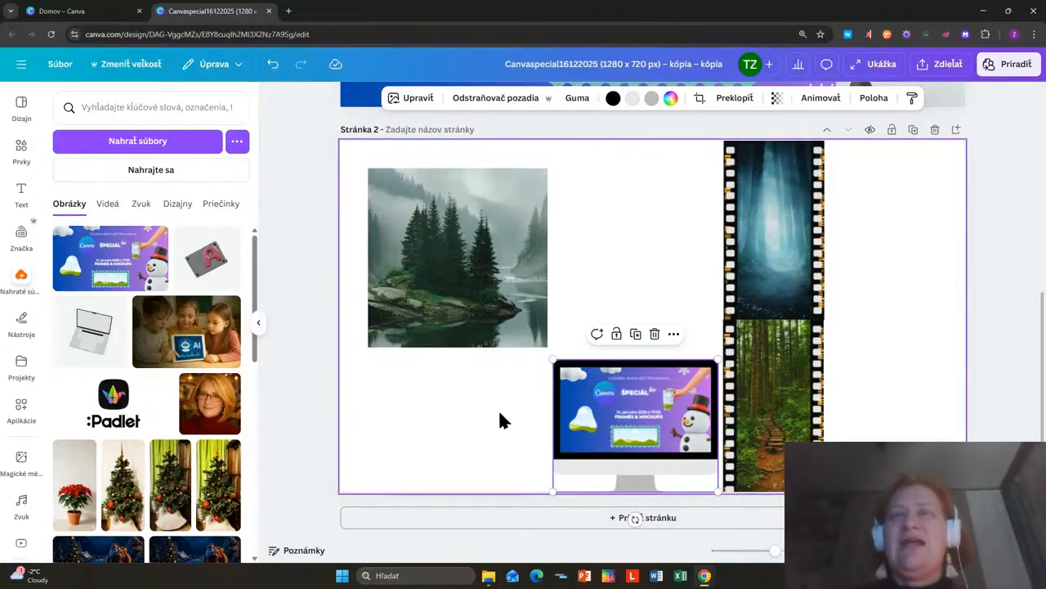
Step: Return to the Rámy elements and list all frames in the Papier group
click(22, 152)
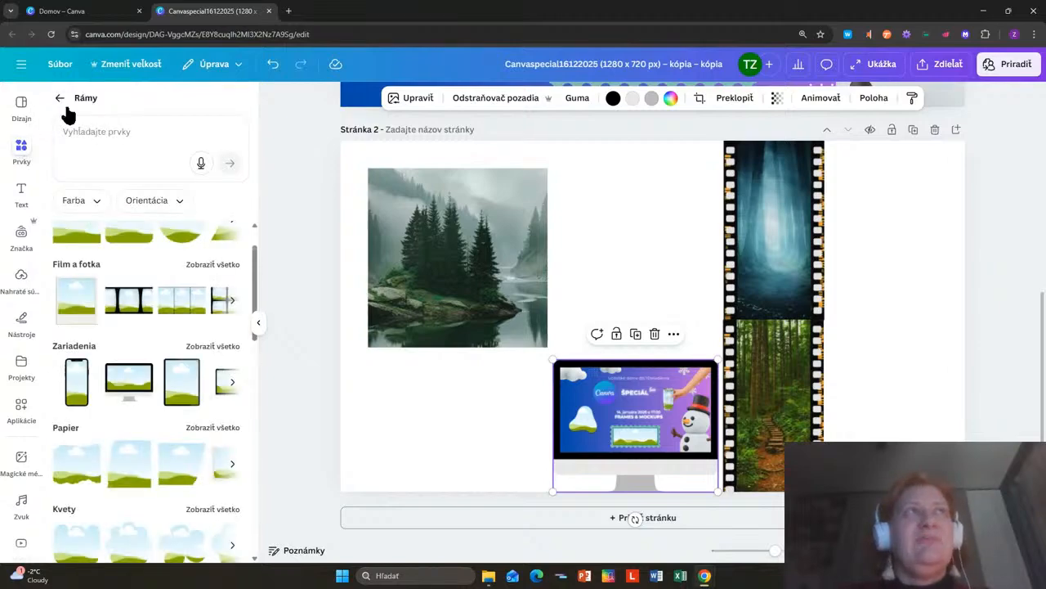
scroll(129, 308, down, 2)
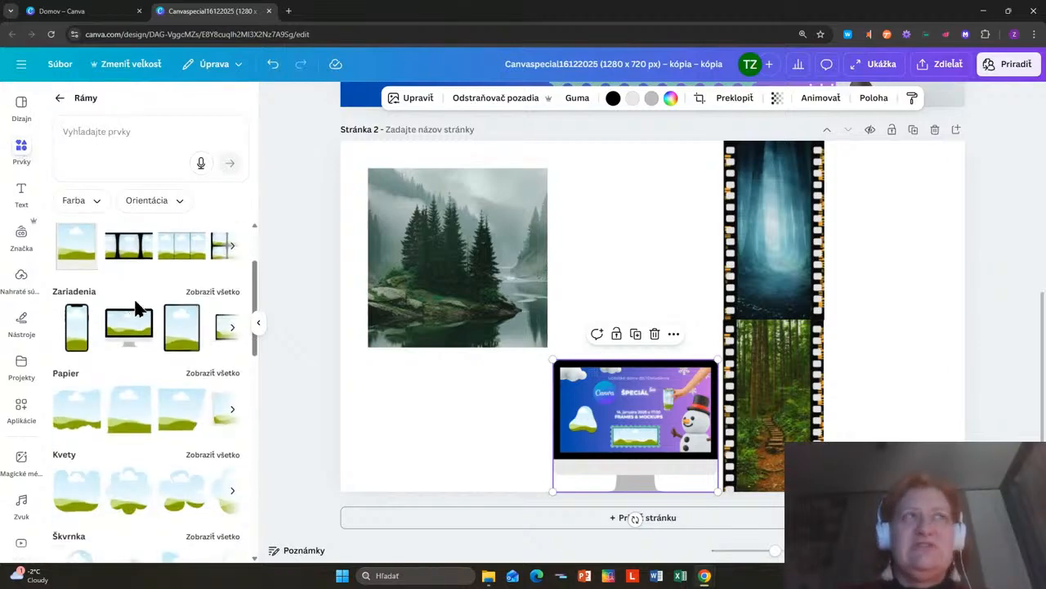
scroll(211, 387, down, 1)
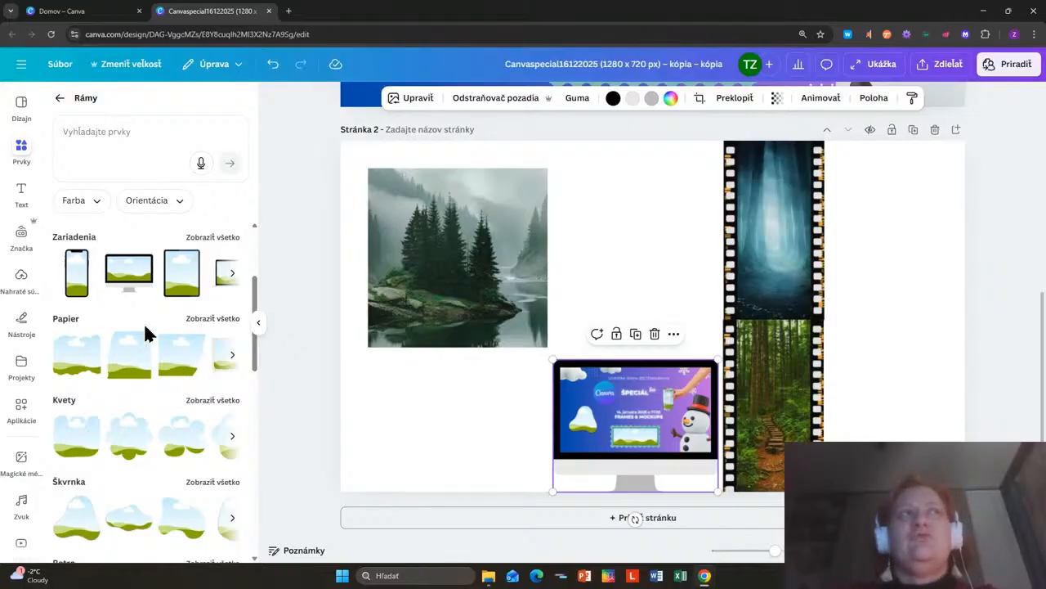
click(212, 319)
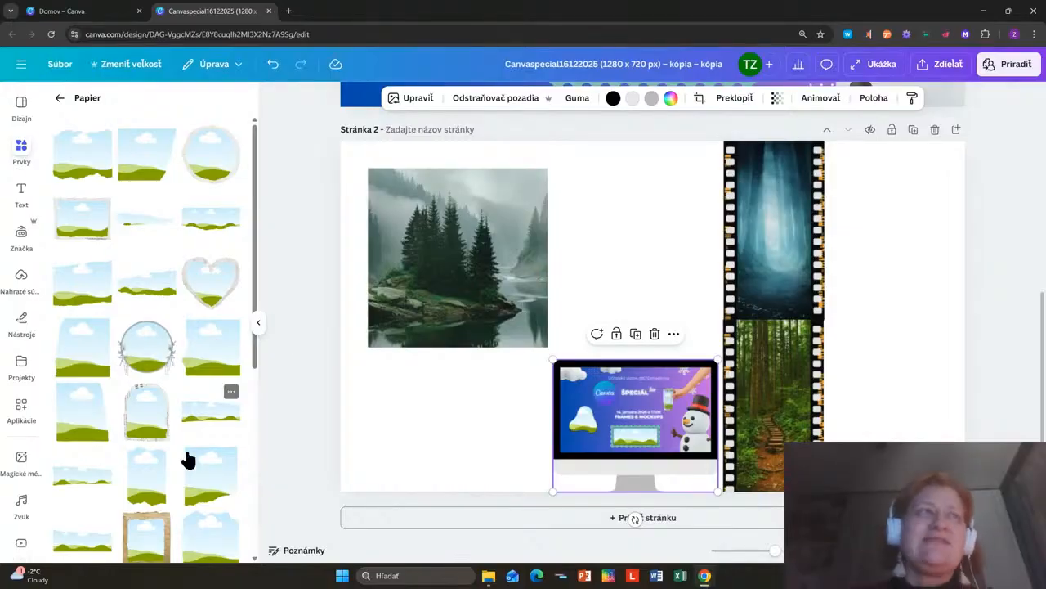
Step: Add a torn paper frame, reduce it to a smaller landscape shape, and place it above the monitor beside the film strip
scroll(218, 476, down, 3)
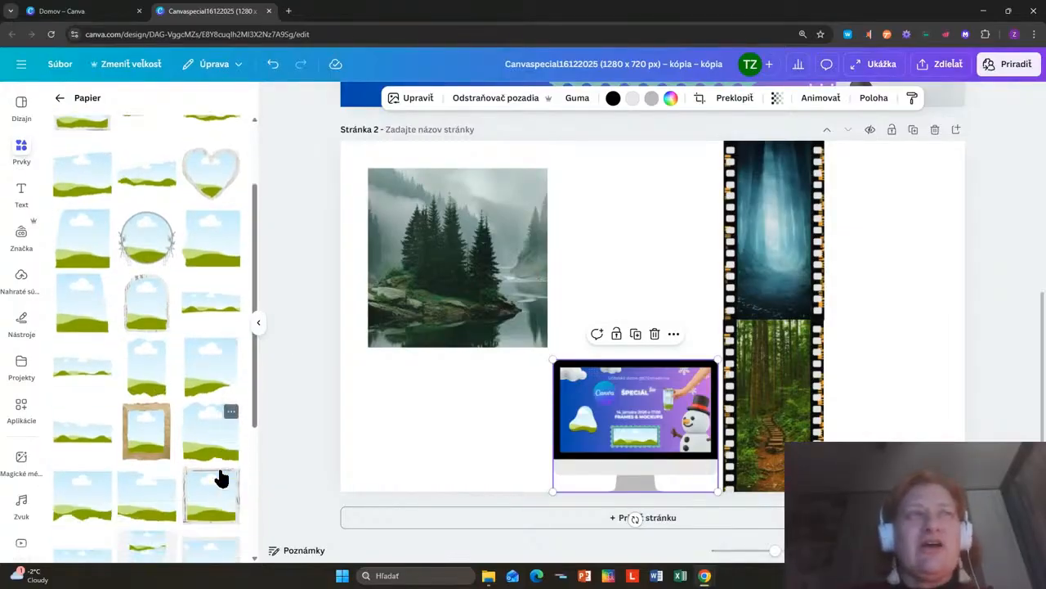
drag(205, 448, 456, 372)
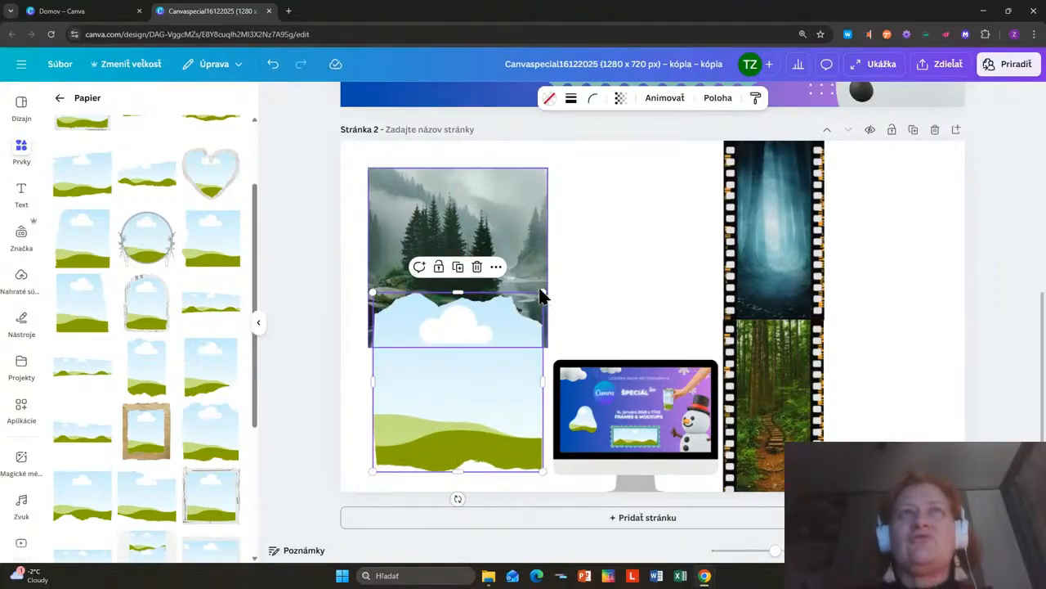
drag(497, 308, 457, 388)
drag(468, 351, 469, 352)
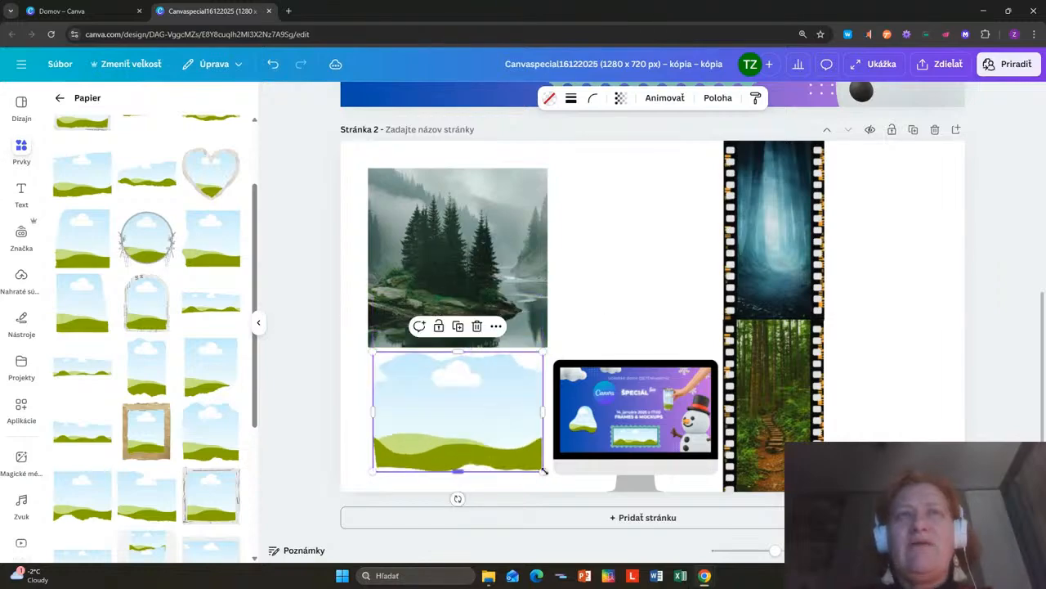
drag(542, 470, 523, 455)
drag(462, 425, 648, 255)
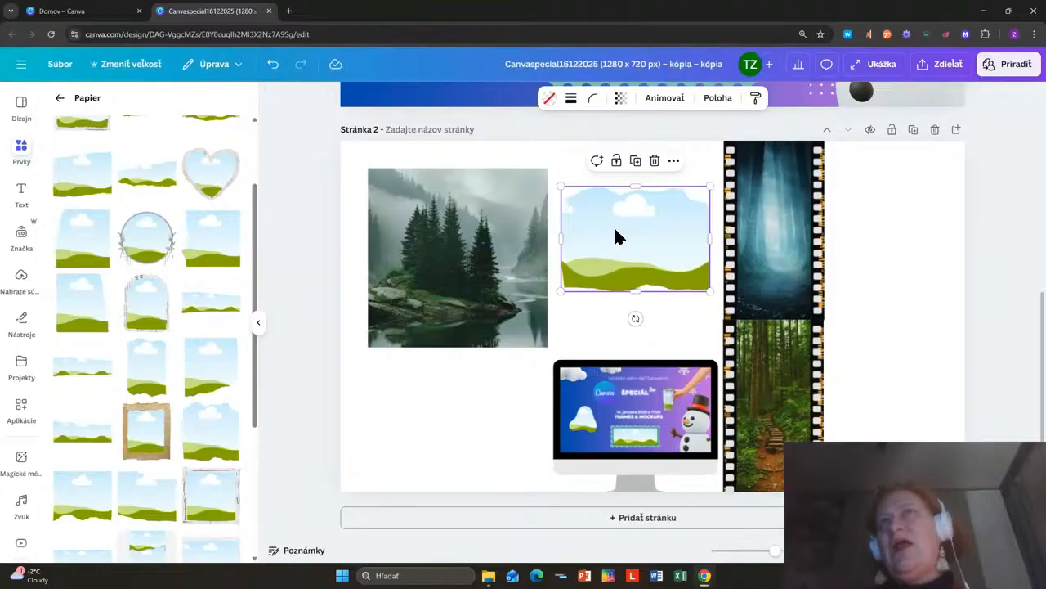
Step: Leave the Papier frames and return to the search of all elements
click(60, 98)
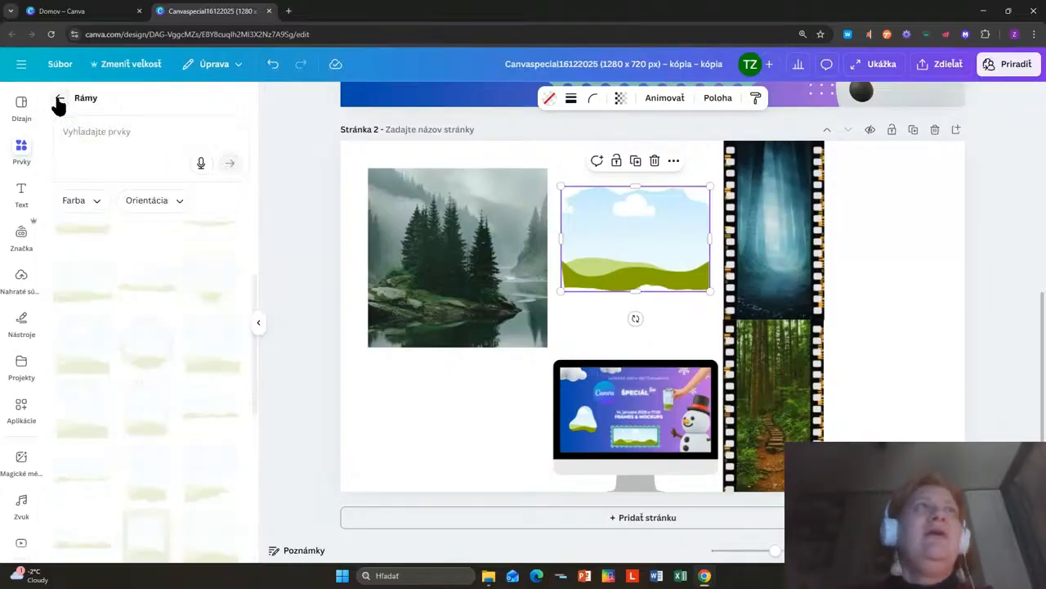
click(54, 99)
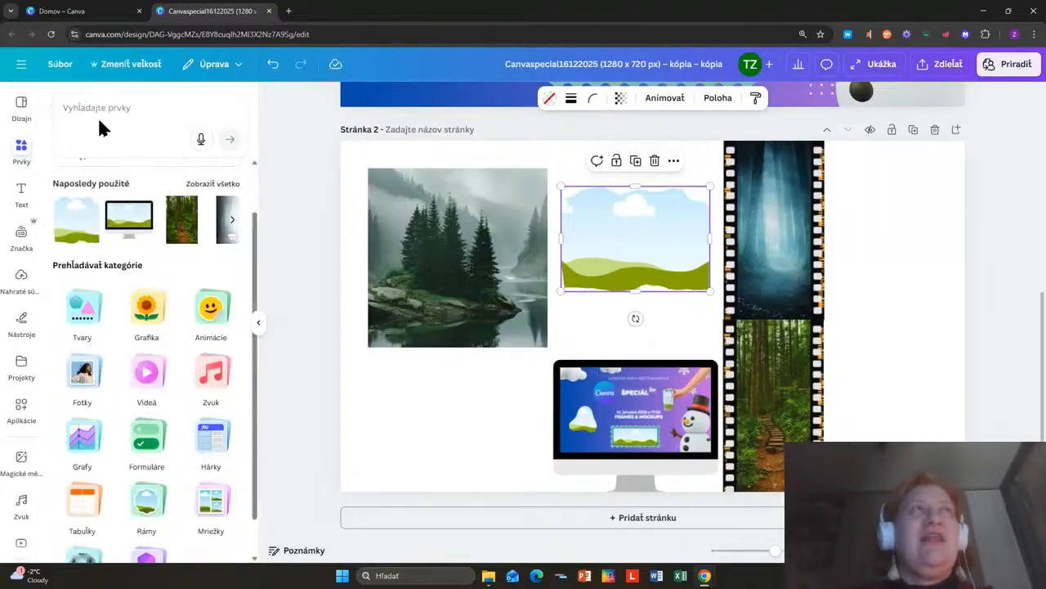
click(108, 106)
text(s)
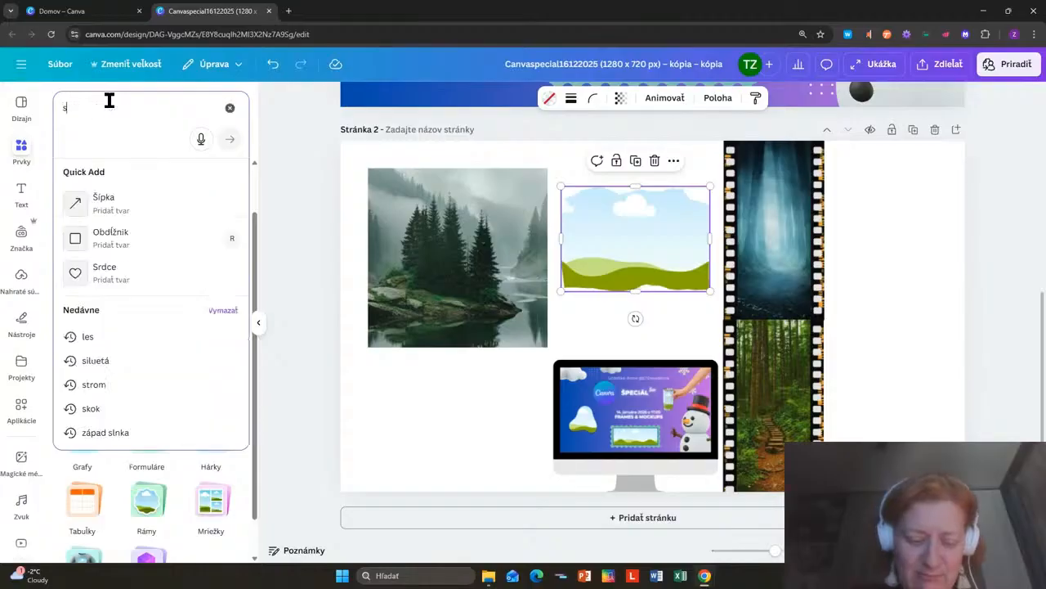
text(tary)
key(BackSpace)
key(BackSpace)
key(BackSpace)
key(BackSpace)
key(BackSpace)
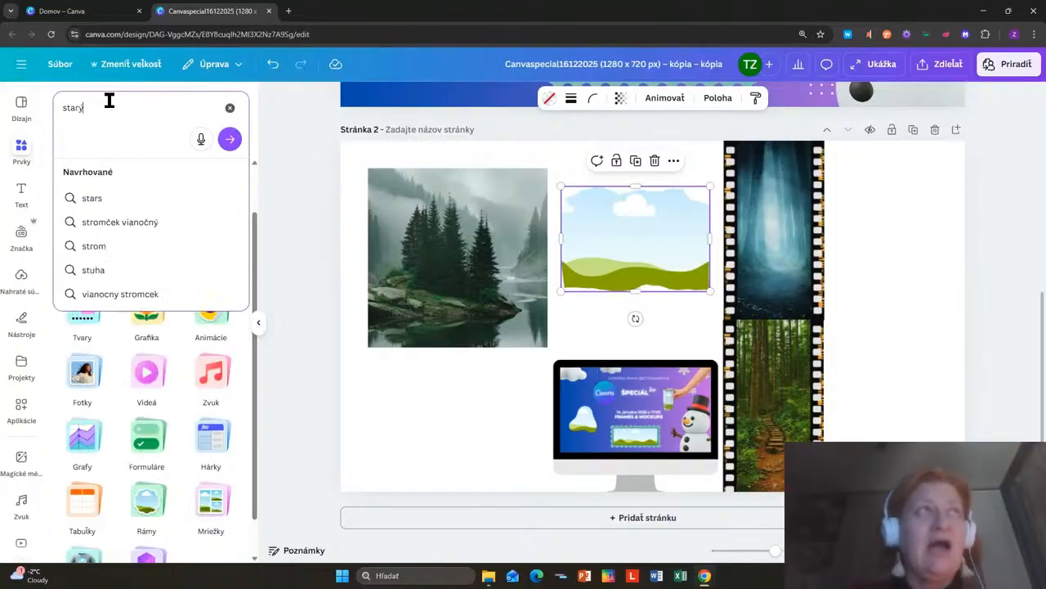
Step: Search the elements for "old paper" and fill the torn paper frame with the brown parchment photo
text(o)
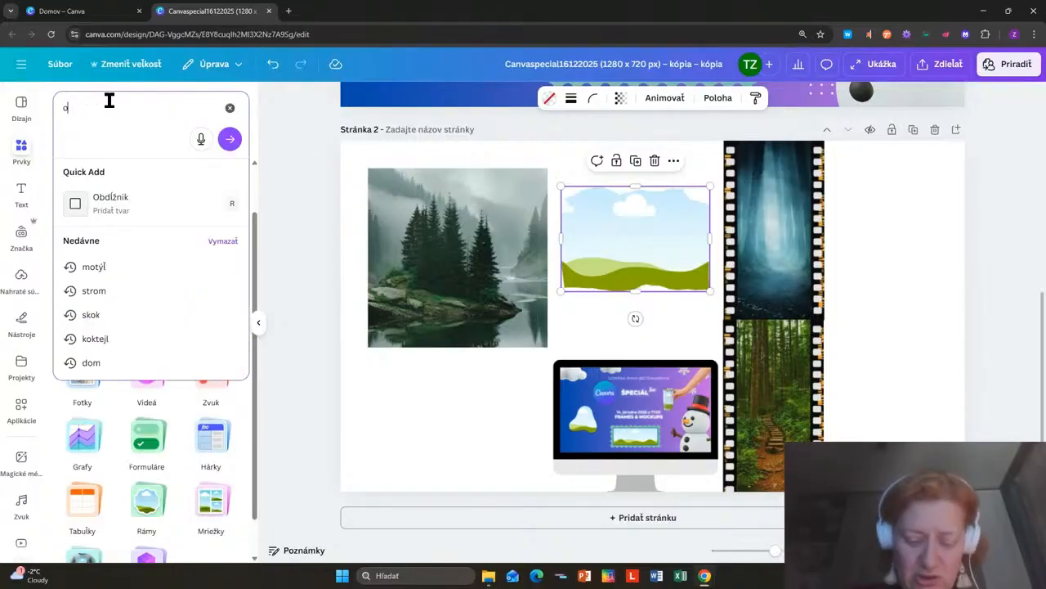
text(ld paper)
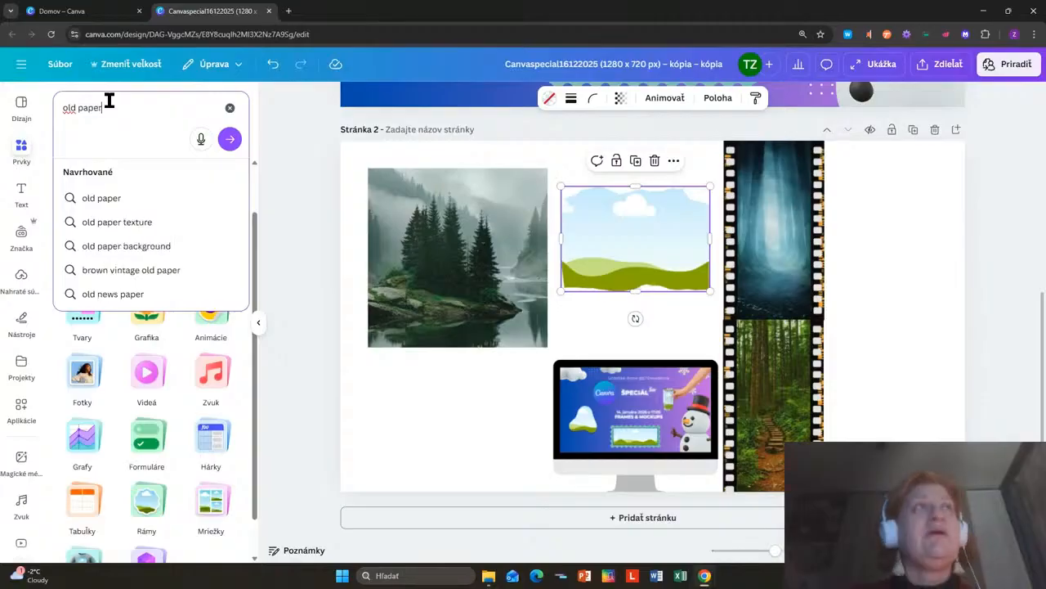
key(Return)
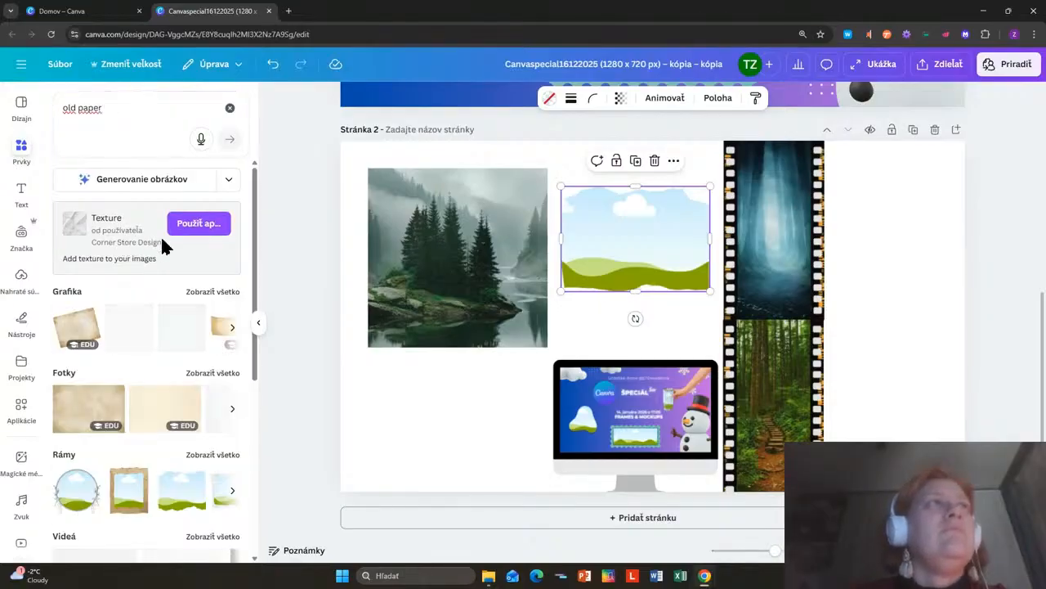
scroll(159, 385, down, 1)
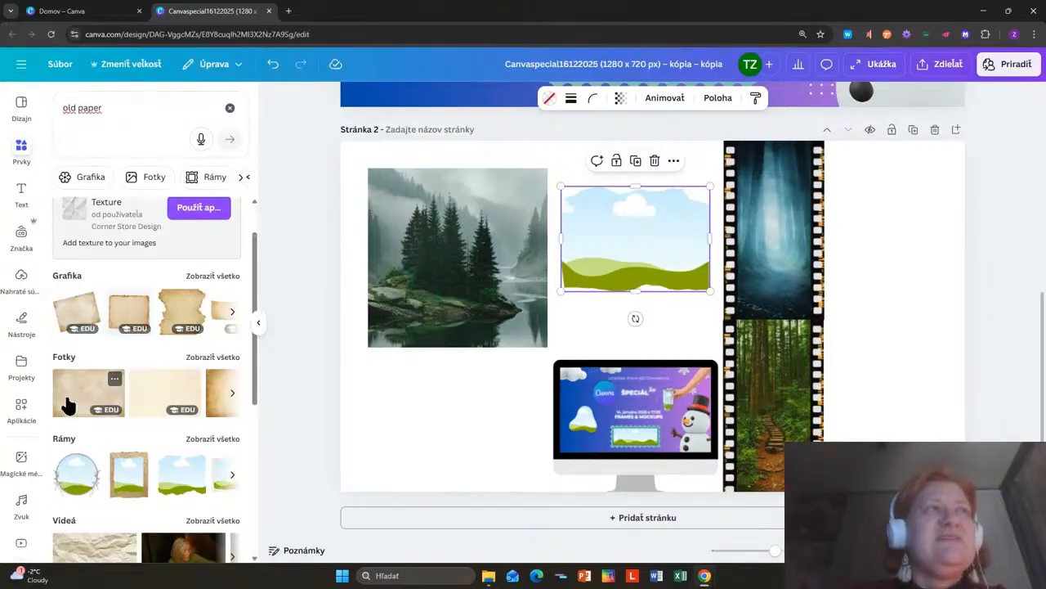
click(232, 393)
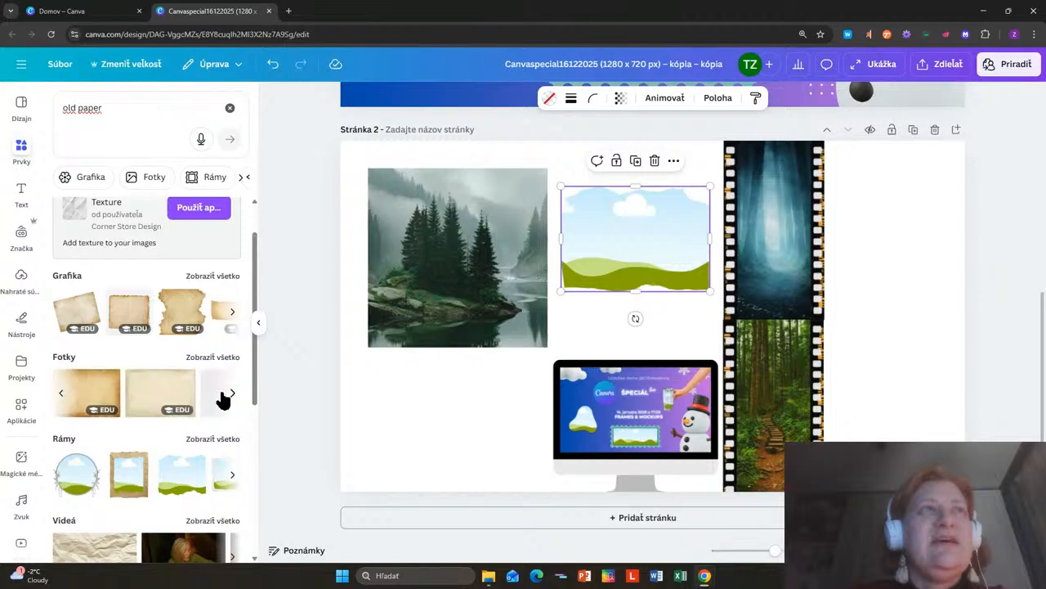
drag(96, 396, 622, 233)
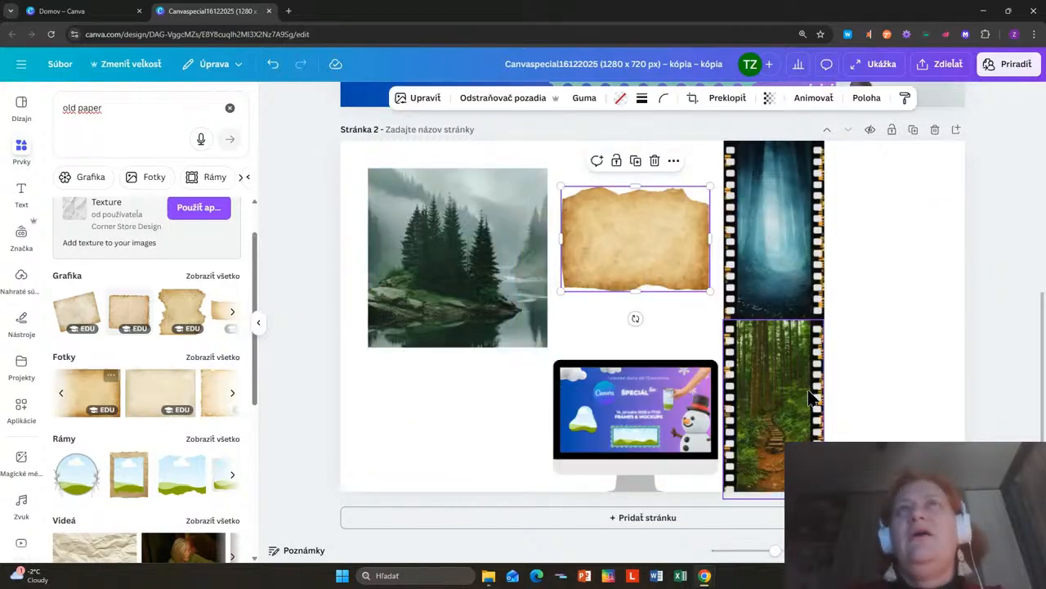
click(599, 316)
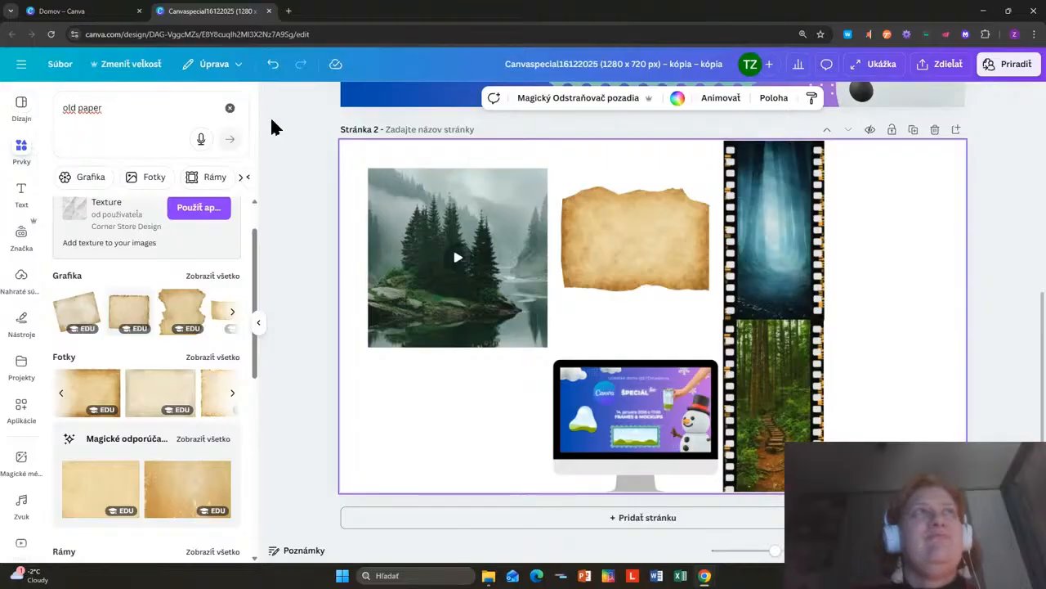
Step: Clear the element search and examine all frames in the Kvety group of the Rámy elements
click(229, 108)
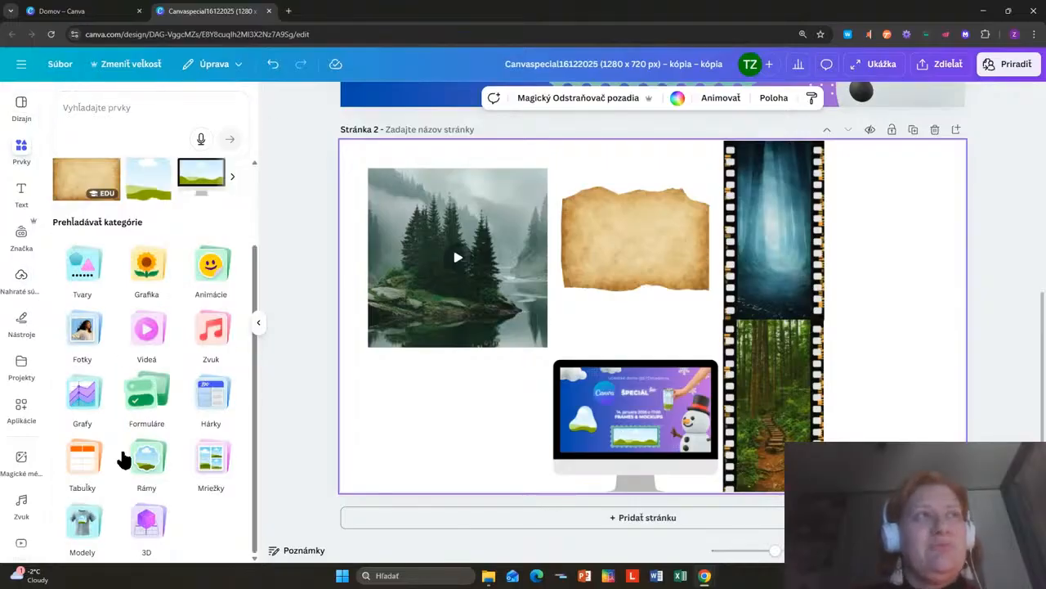
click(154, 460)
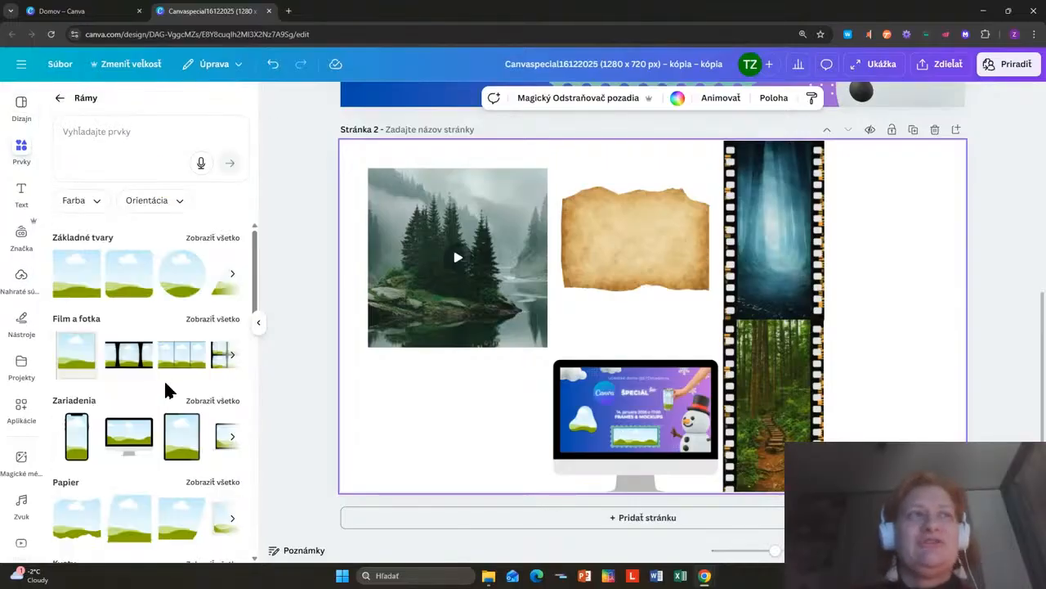
scroll(130, 427, down, 3)
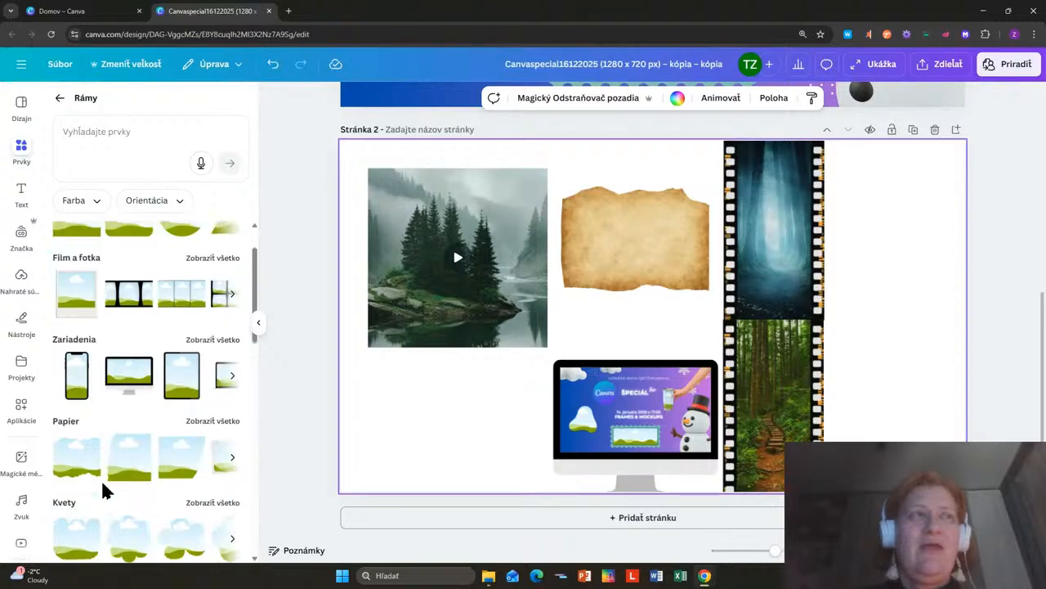
scroll(129, 426, down, 1)
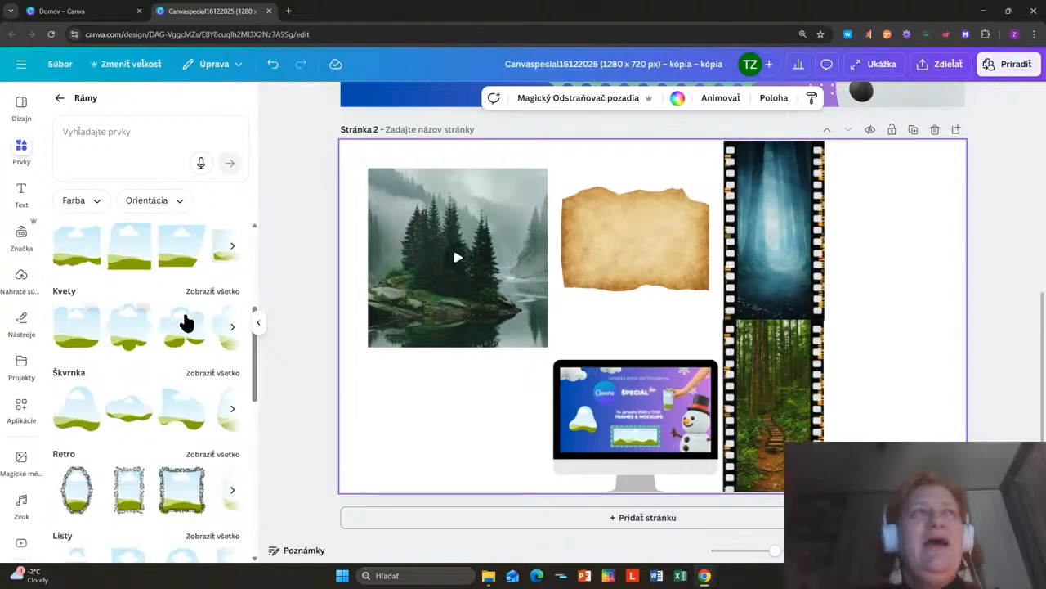
click(213, 295)
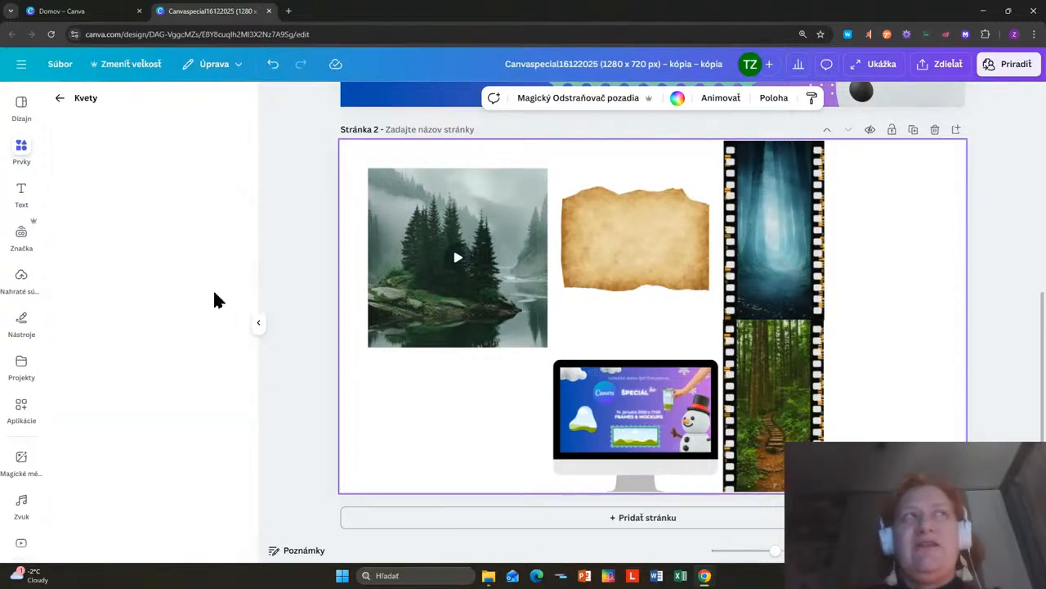
scroll(158, 416, down, 2)
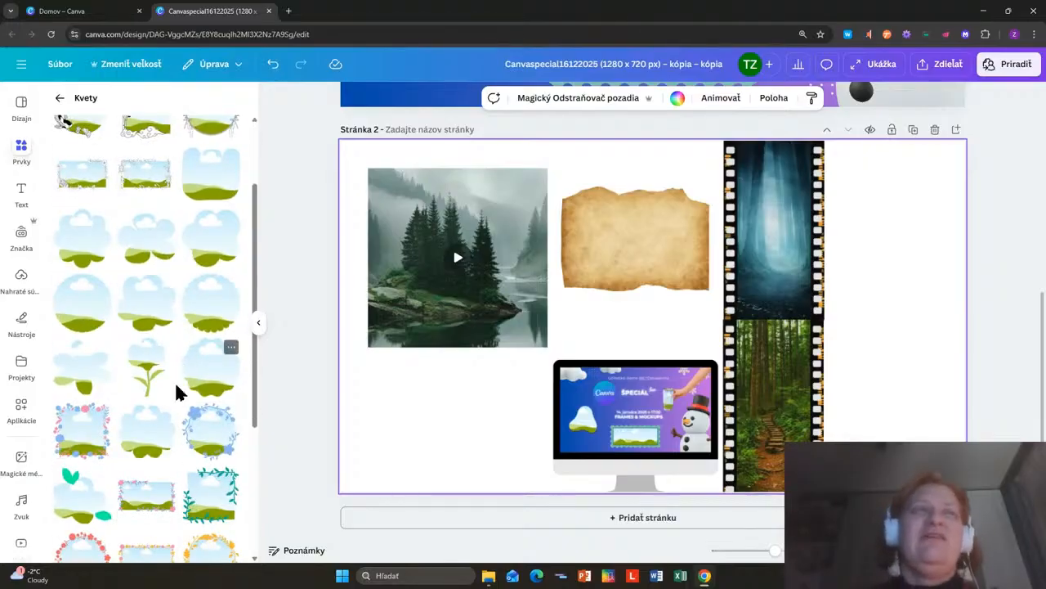
scroll(187, 421, down, 4)
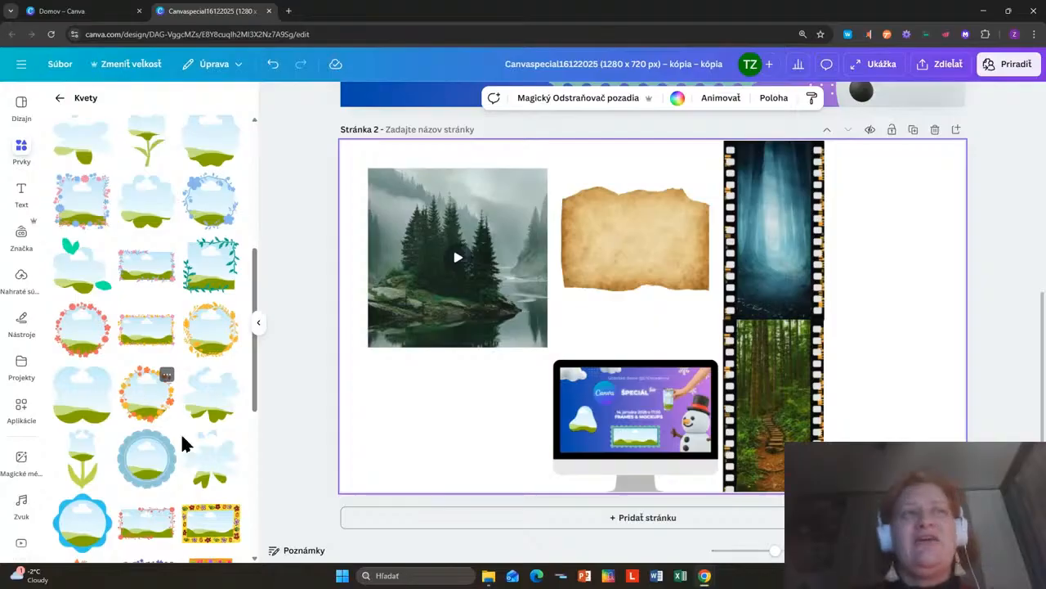
scroll(242, 482, down, 5)
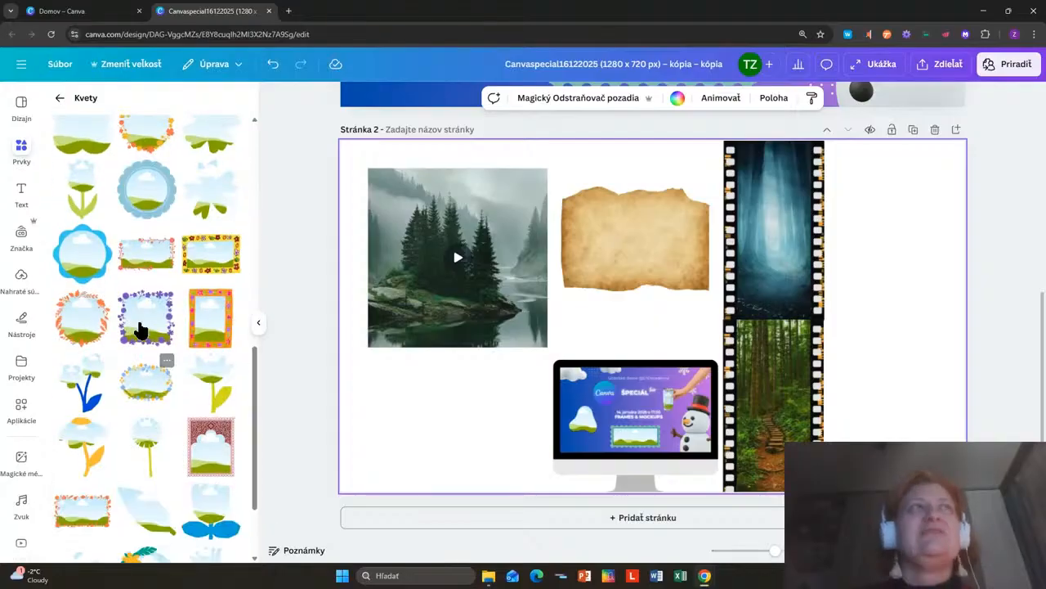
scroll(122, 262, up, 5)
click(60, 99)
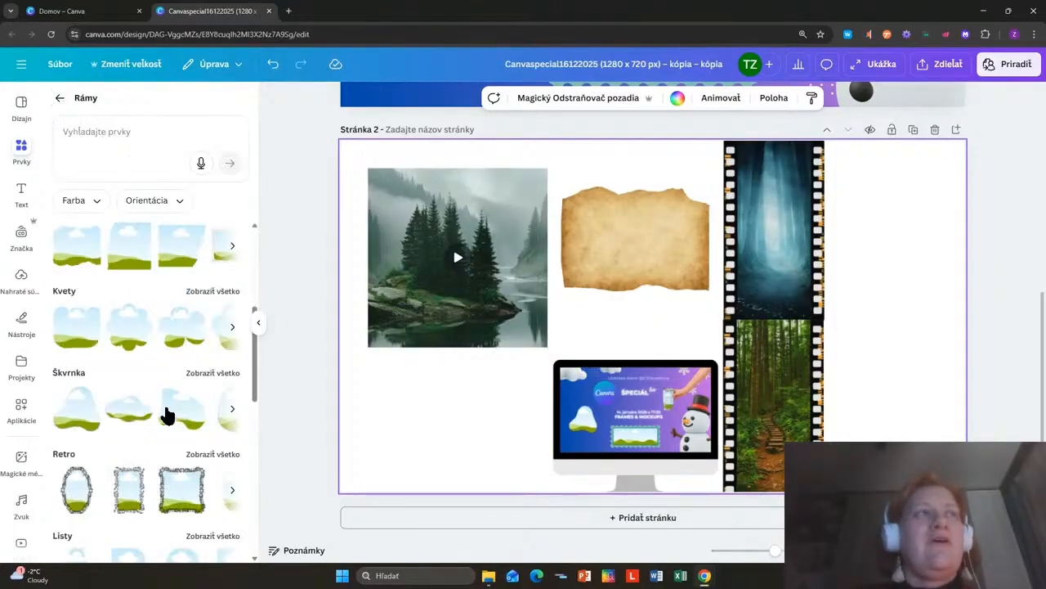
Step: Add a two-part blob frame from the Škvrnka group, scale it down, and place it under the misty forest picture on page 2
scroll(166, 427, down, 2)
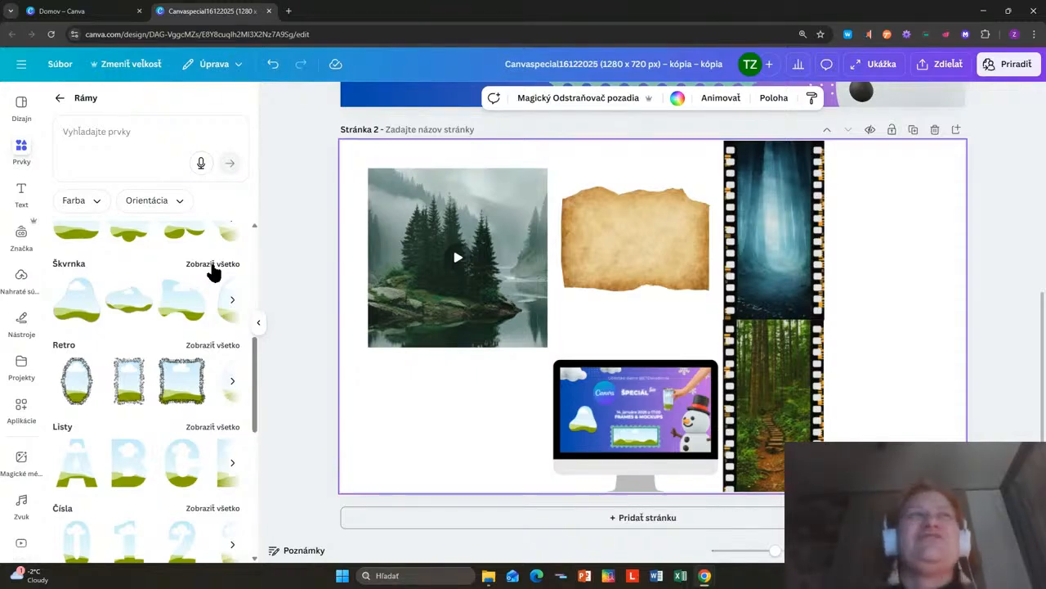
click(212, 272)
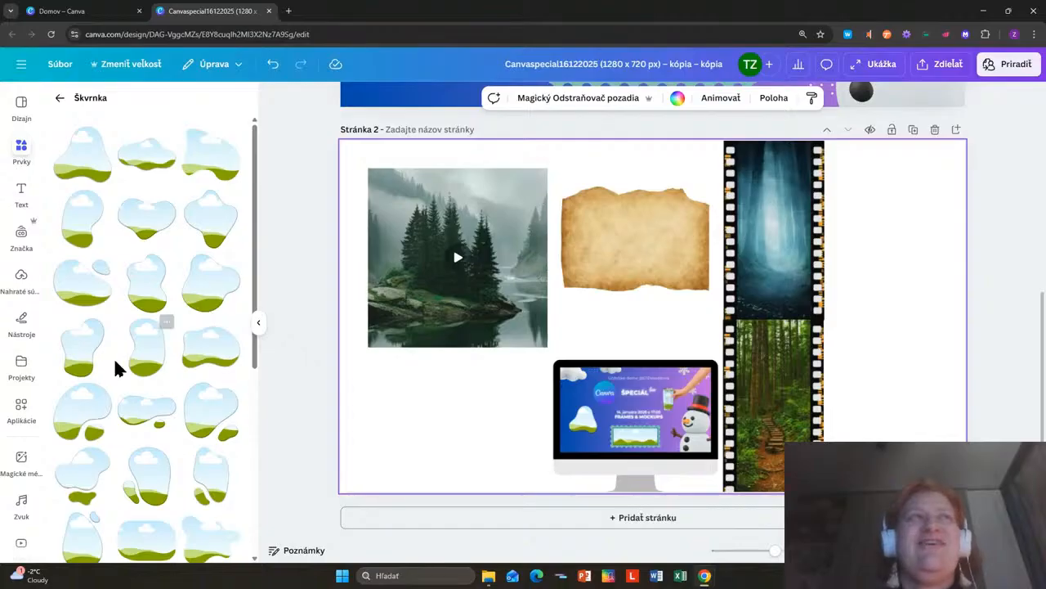
scroll(187, 466, down, 2)
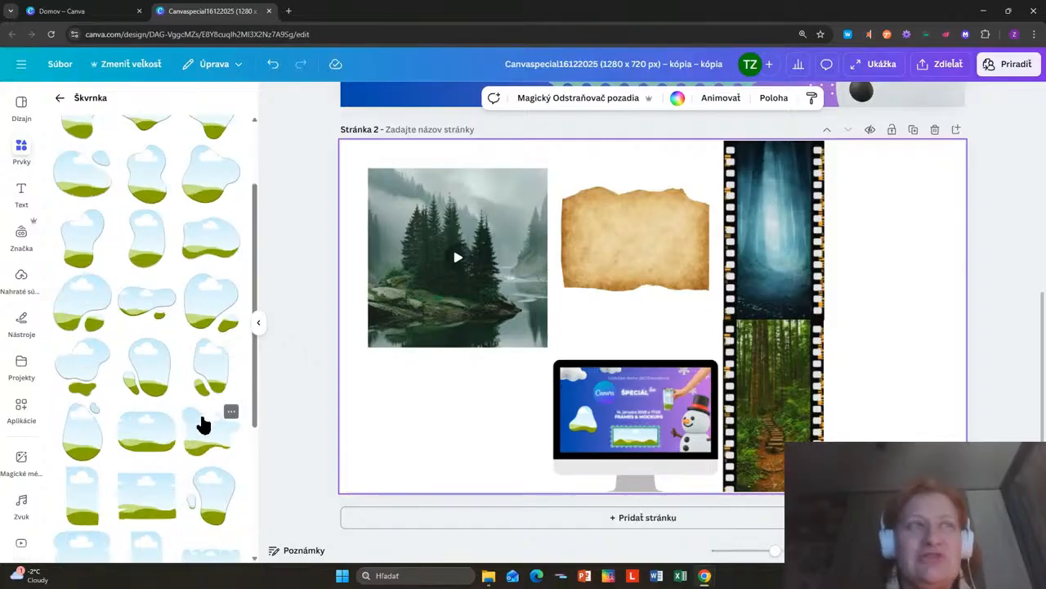
drag(207, 311, 424, 341)
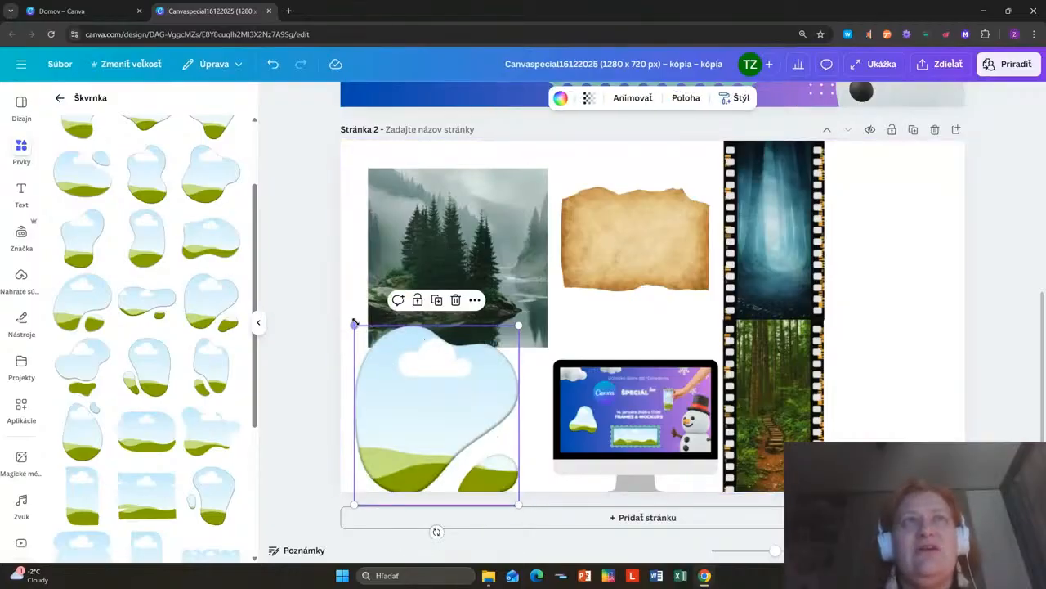
drag(354, 325, 380, 359)
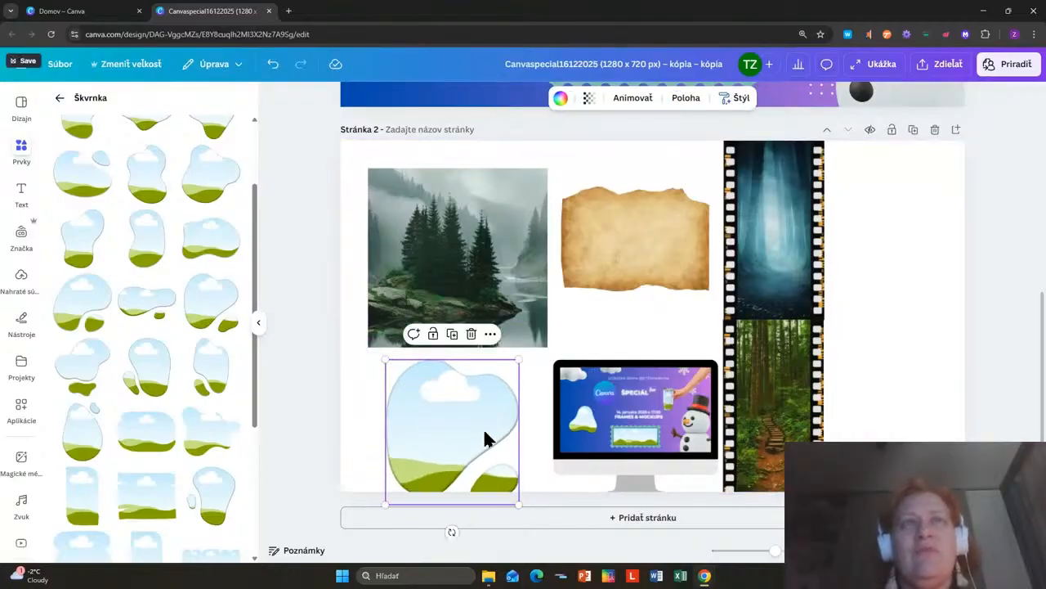
drag(486, 436, 451, 416)
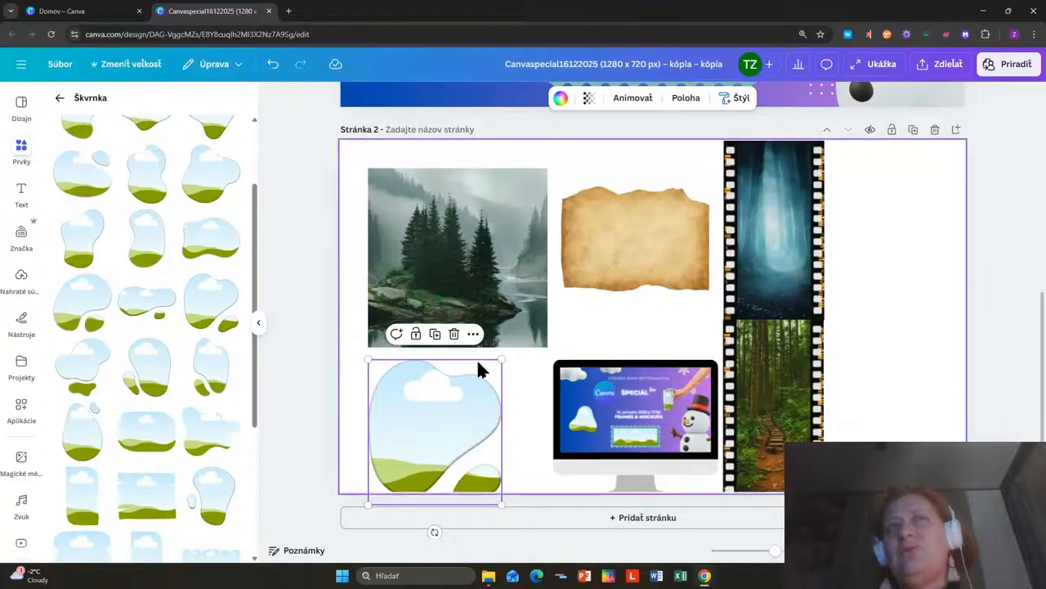
Step: Search all elements for "pláž" and fill the blob frame with the 17-second beach sunset video
click(59, 97)
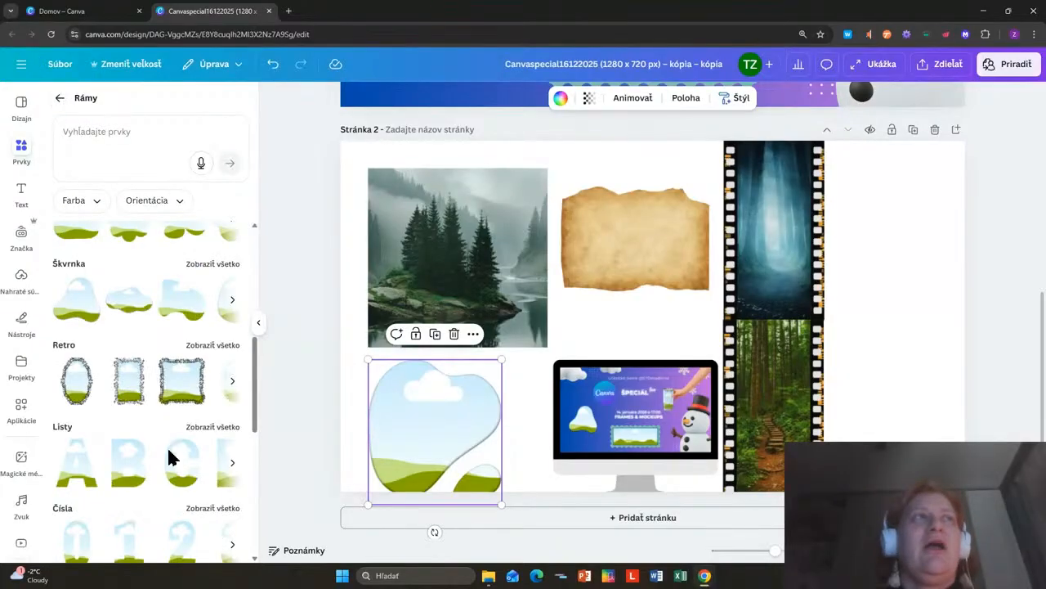
click(60, 97)
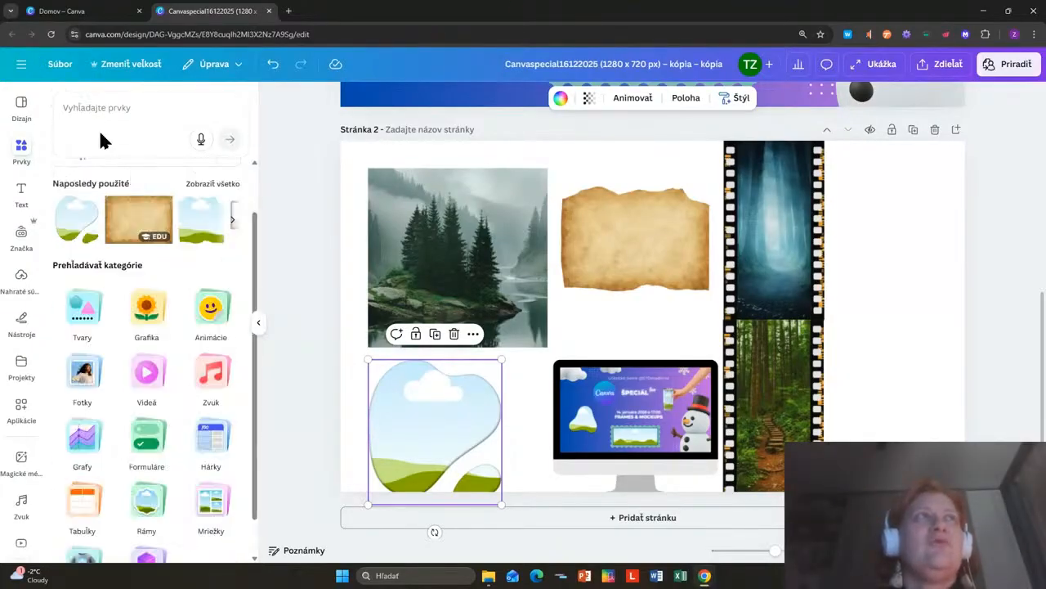
click(100, 107)
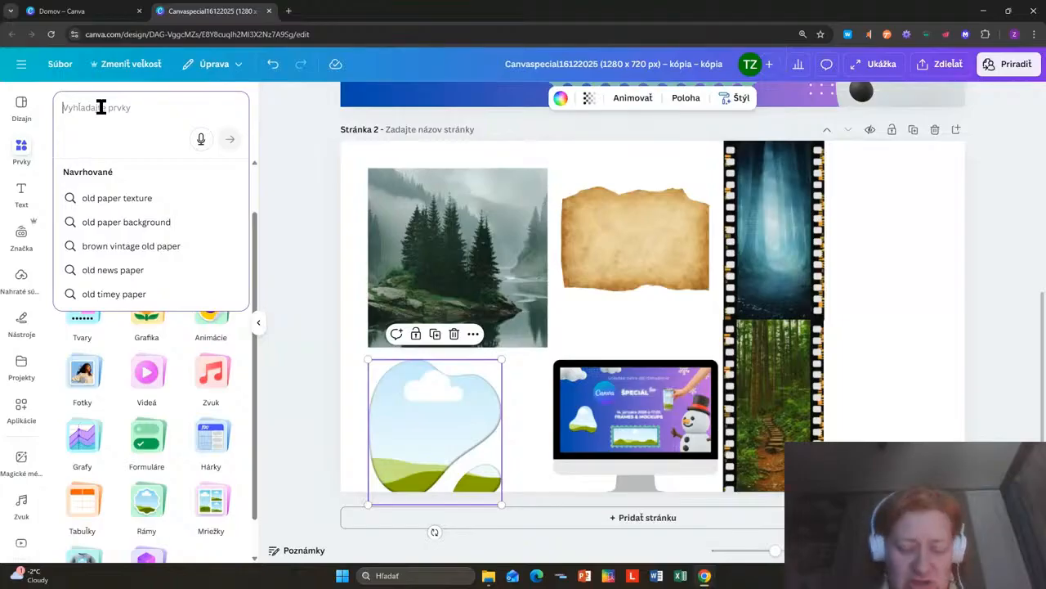
text(pláž)
key(Return)
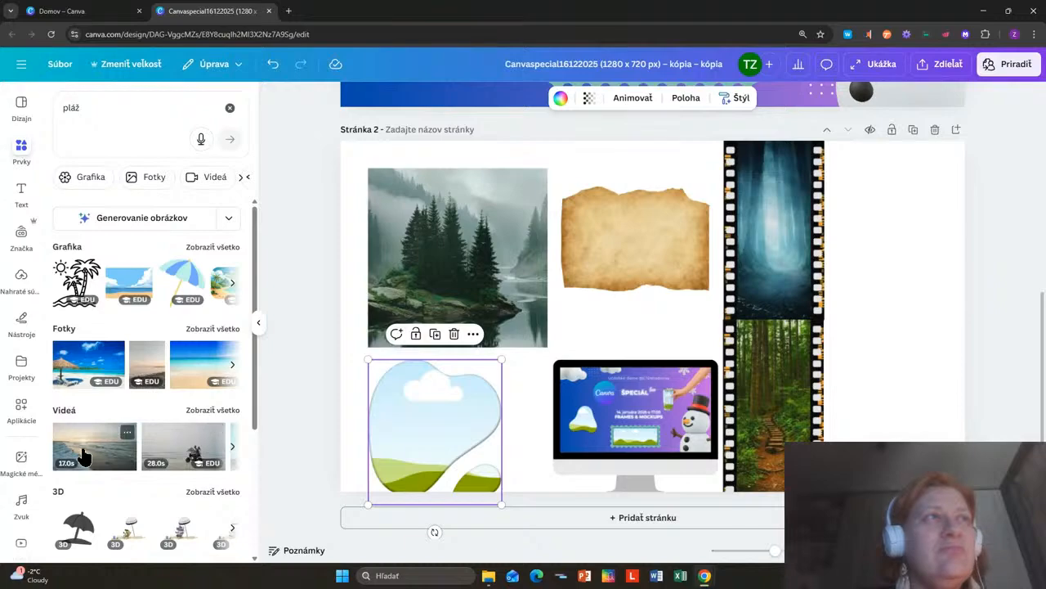
drag(113, 444, 494, 501)
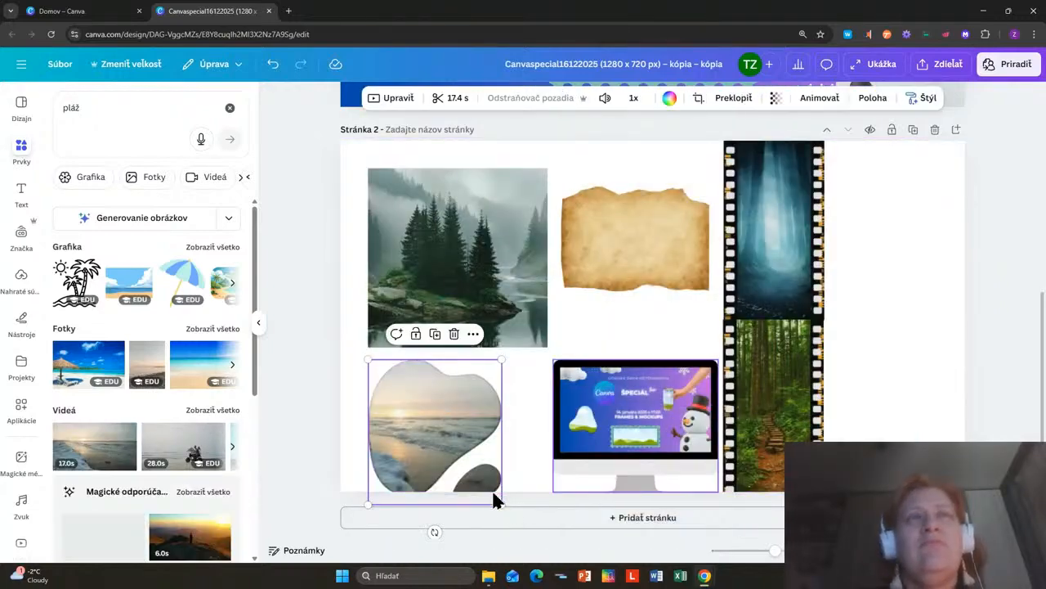
Step: Preview the design, skip ahead to page 2 to watch the videos in its frames, and close the preview
click(879, 67)
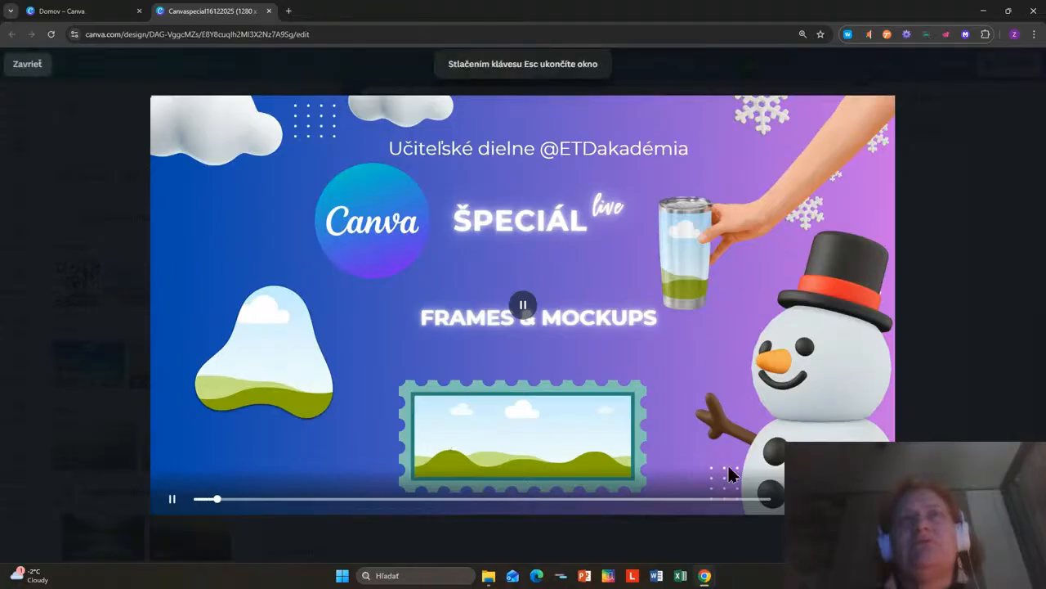
click(681, 499)
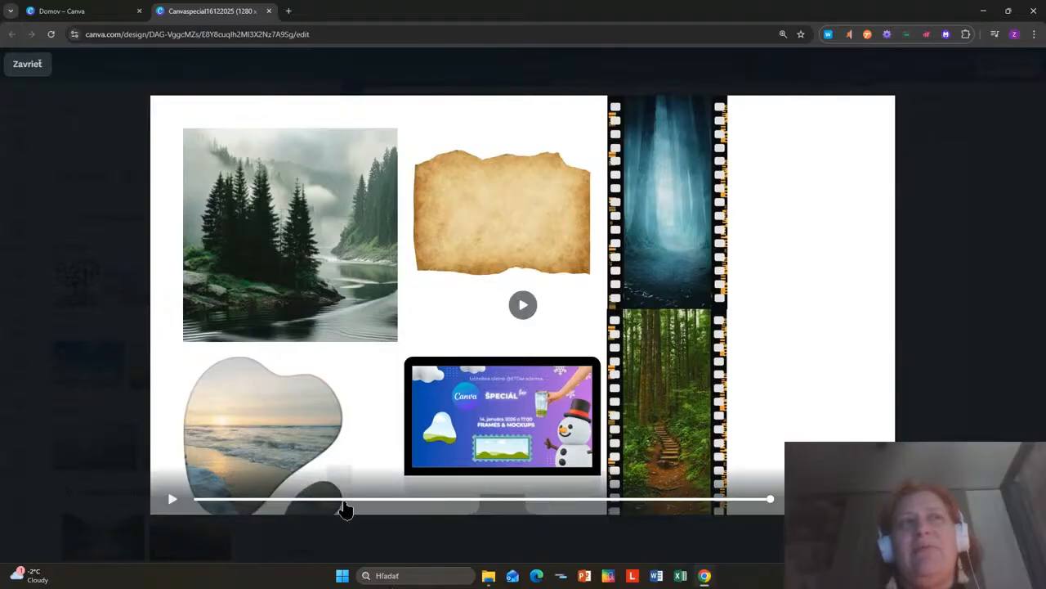
click(42, 66)
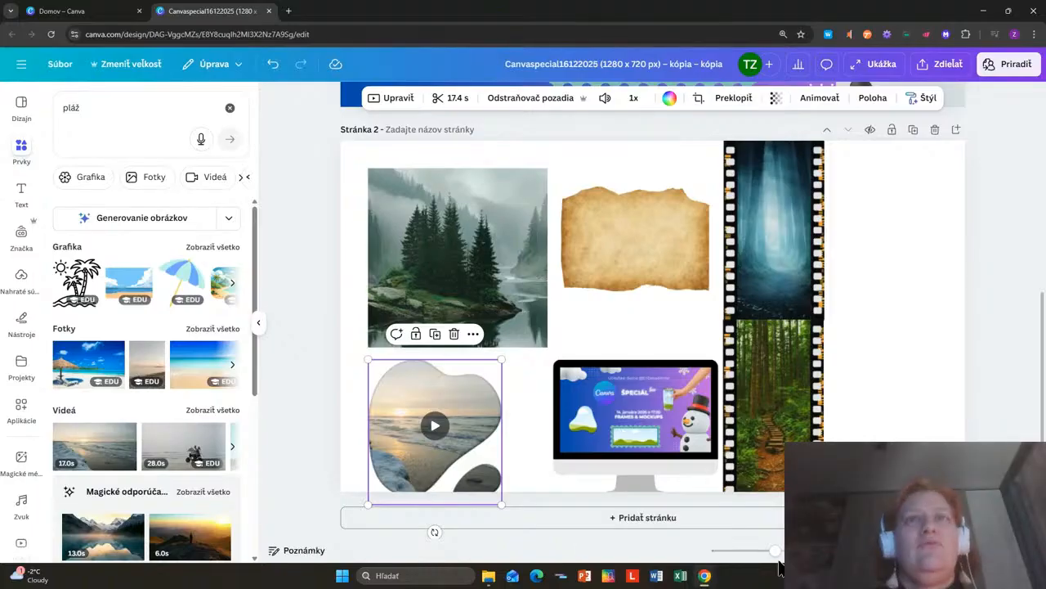
Step: Add a blank third page after page 2
click(651, 517)
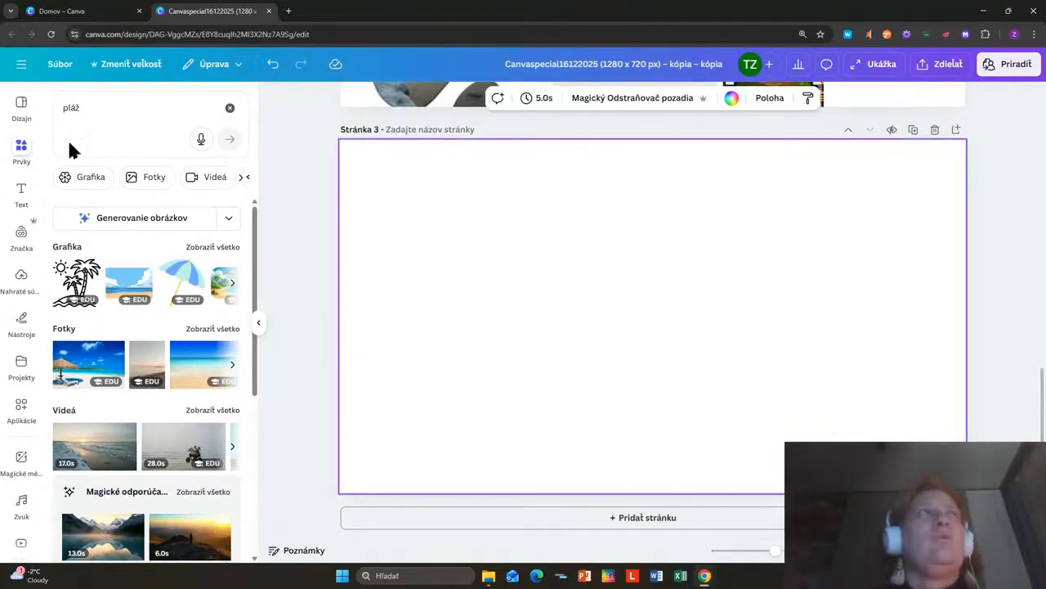
Step: Clear the element search and open the complete Listy (letters) group within the Rámy category
click(230, 107)
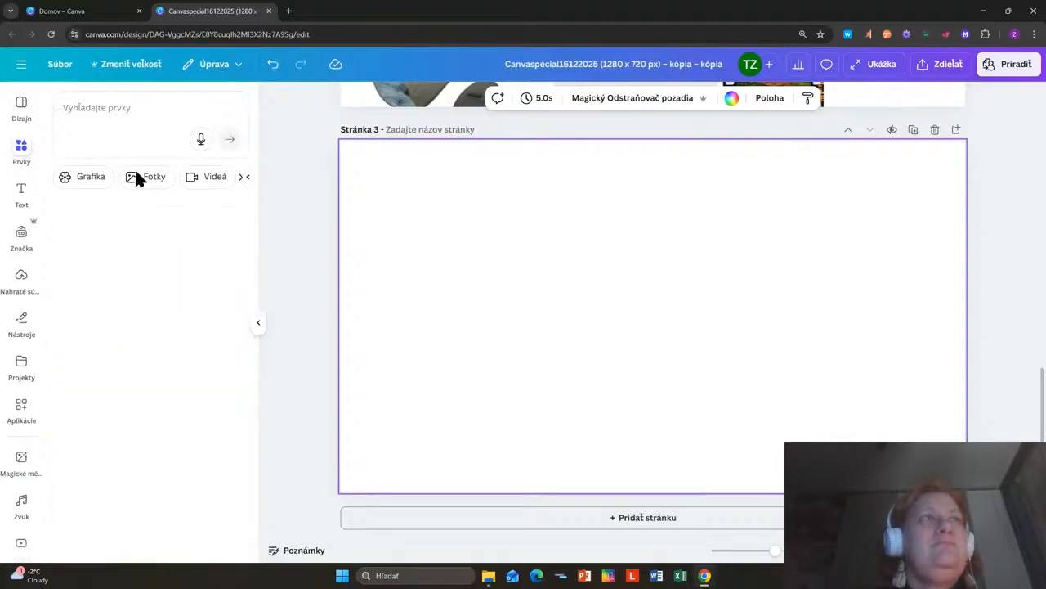
click(143, 530)
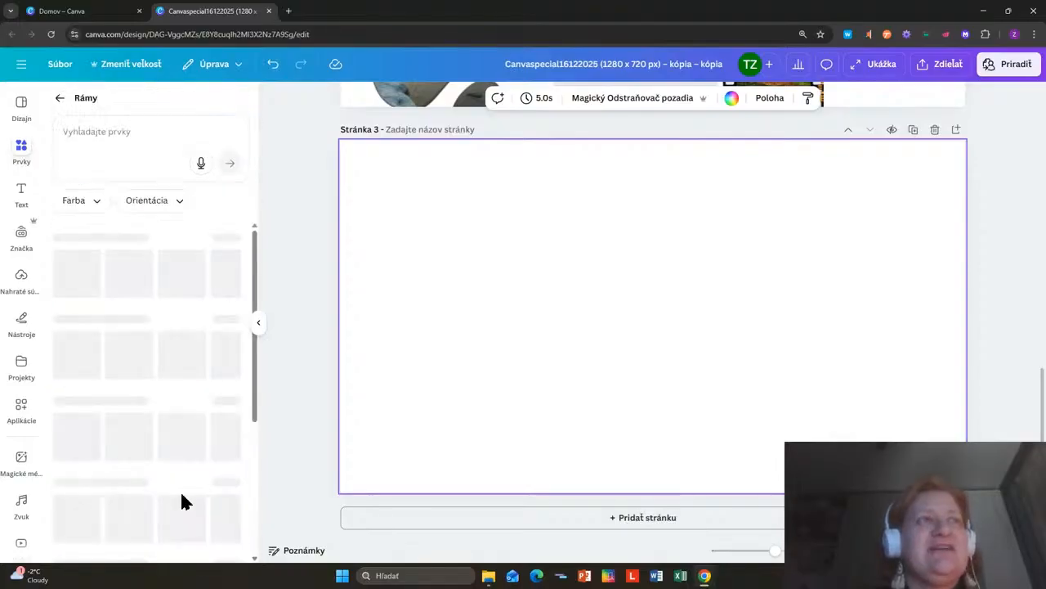
scroll(208, 353, down, 5)
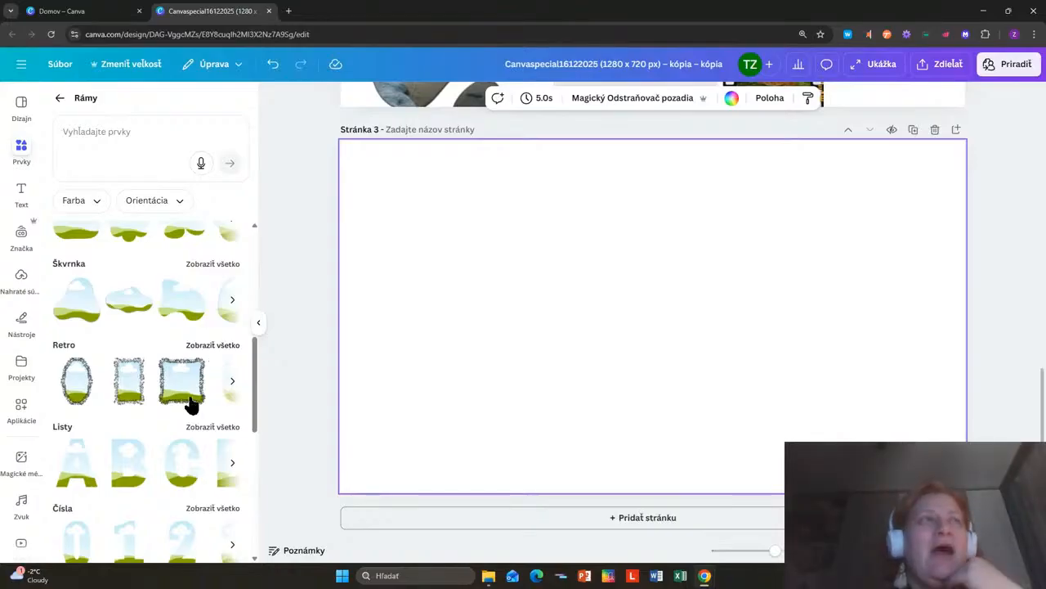
scroll(203, 433, down, 3)
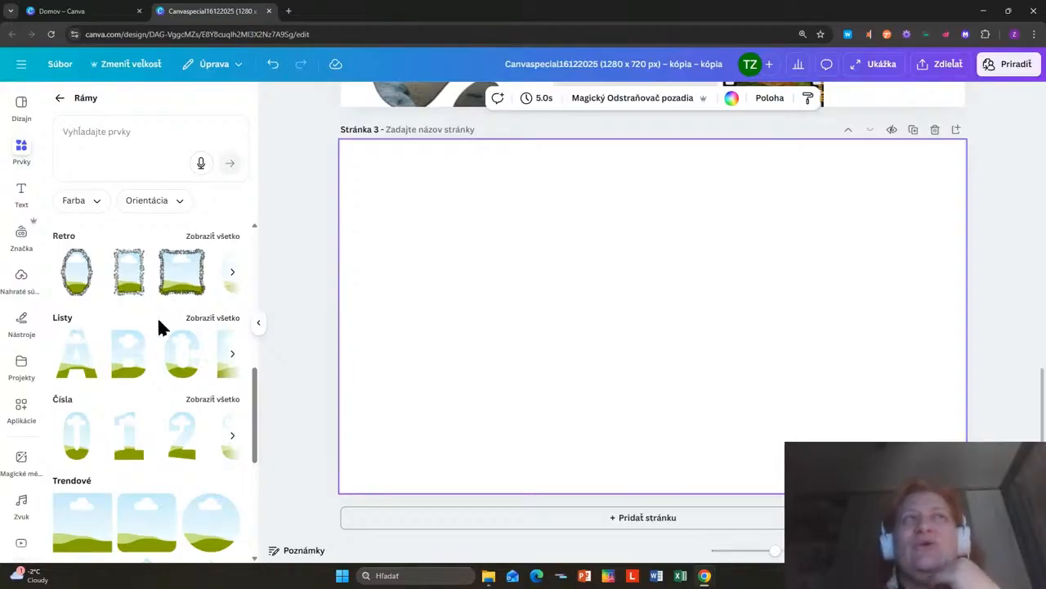
click(194, 319)
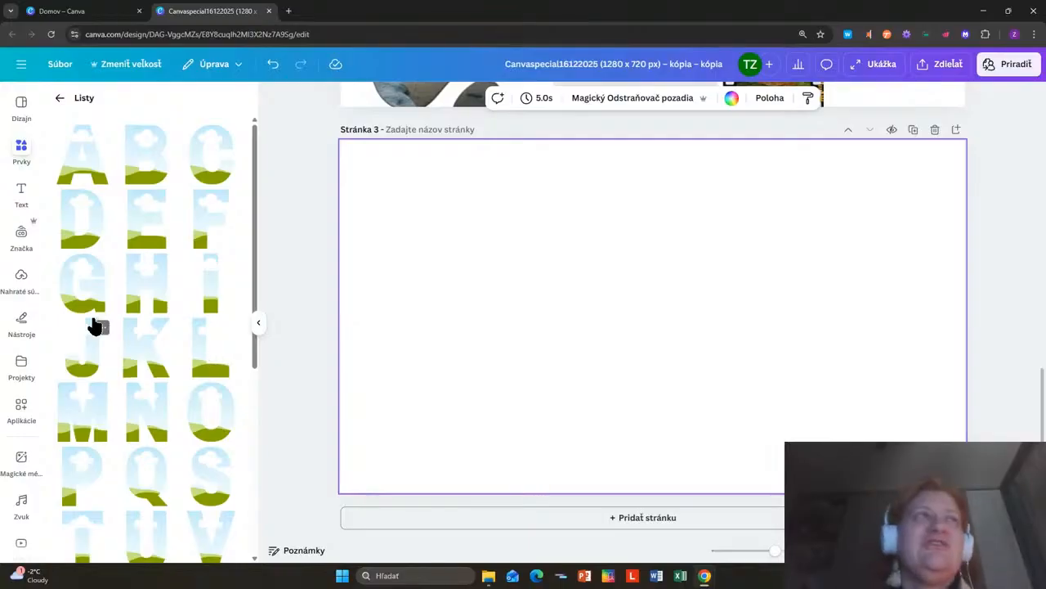
Step: Place the letter frames A, H, O and J side by side on page 3 to spell AHOJ
drag(88, 170, 384, 229)
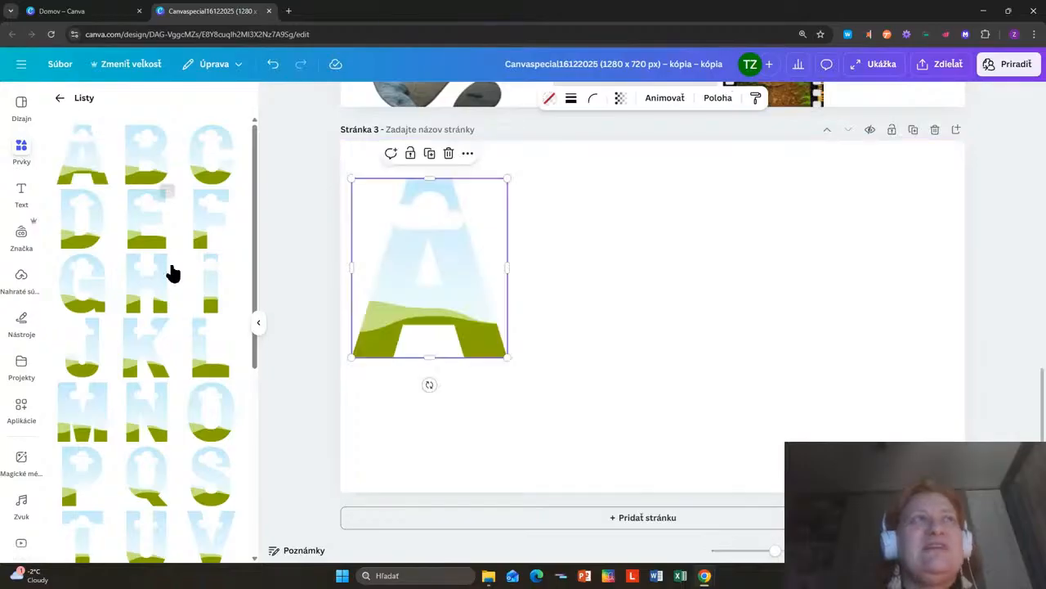
drag(169, 271, 544, 212)
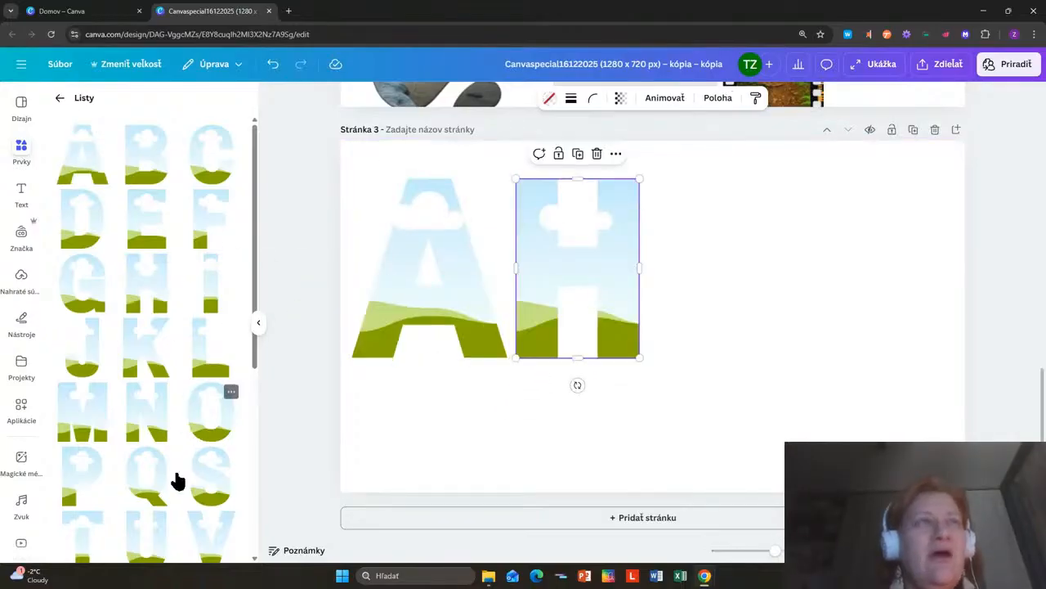
scroll(229, 515, down, 1)
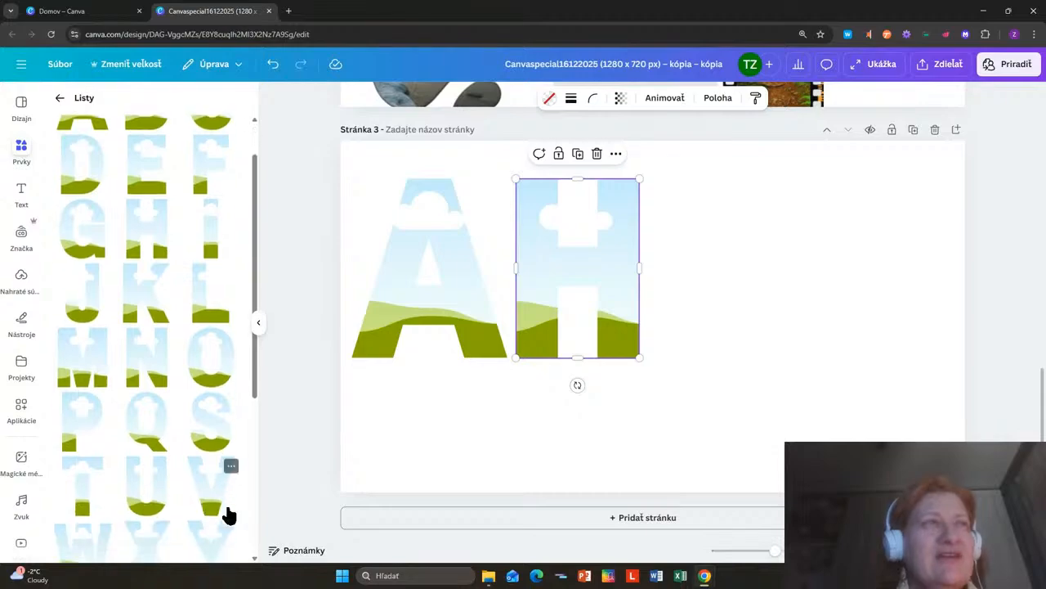
drag(196, 378, 676, 235)
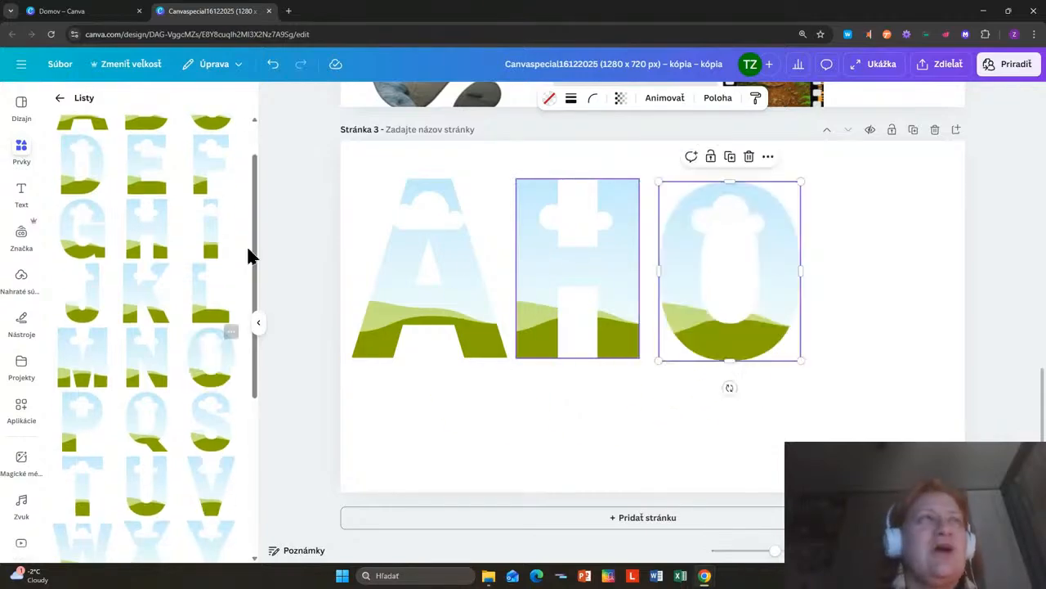
drag(101, 322, 859, 245)
click(667, 450)
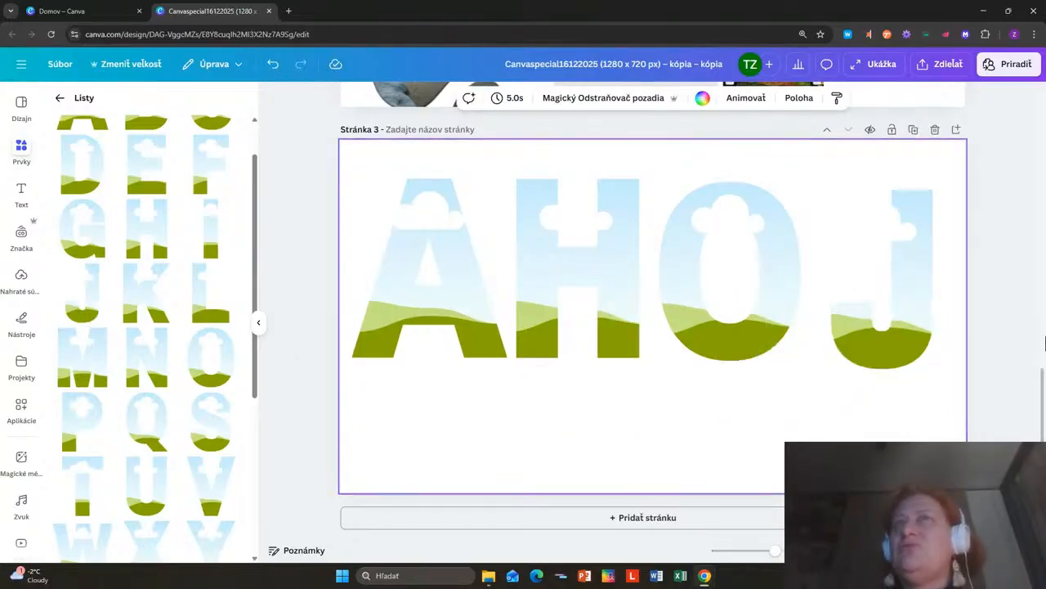
drag(890, 365, 883, 353)
Step: Select all four letter frames on page 3 and align them along their bottom edges
drag(935, 394, 350, 178)
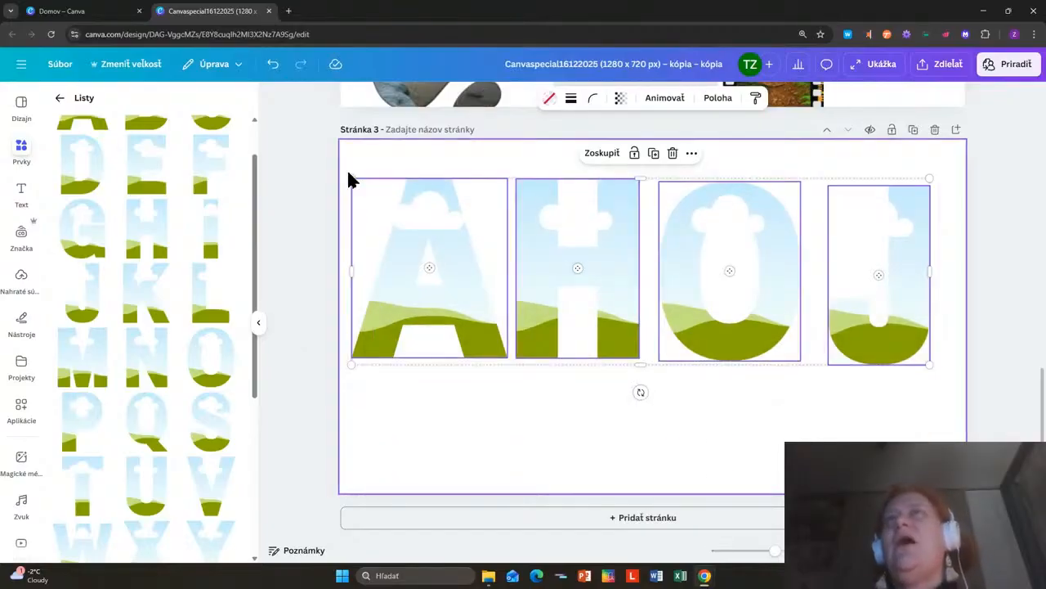
click(691, 155)
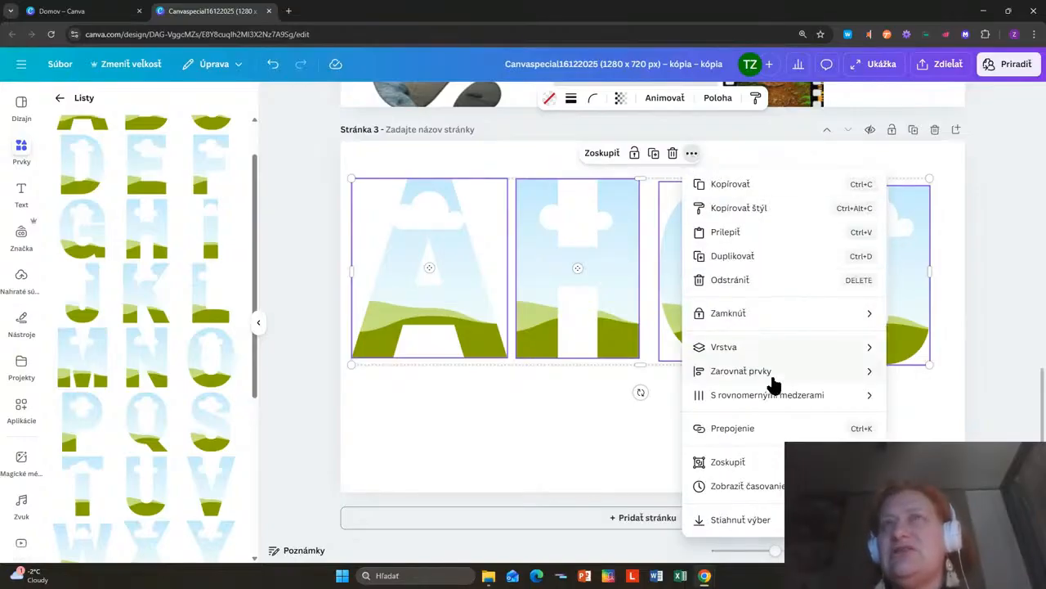
mouse_move(732, 382)
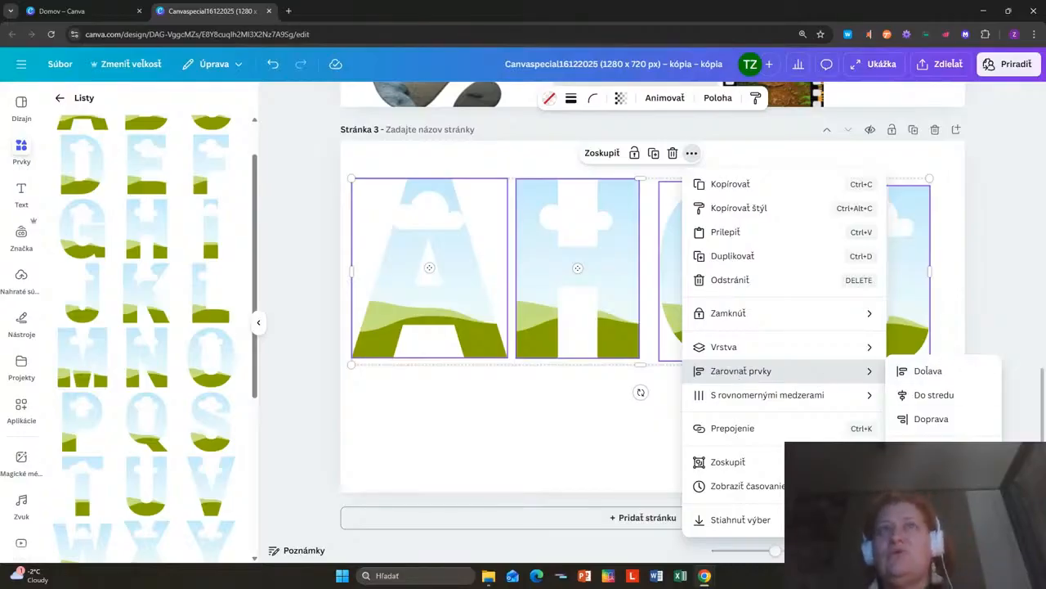
click(932, 490)
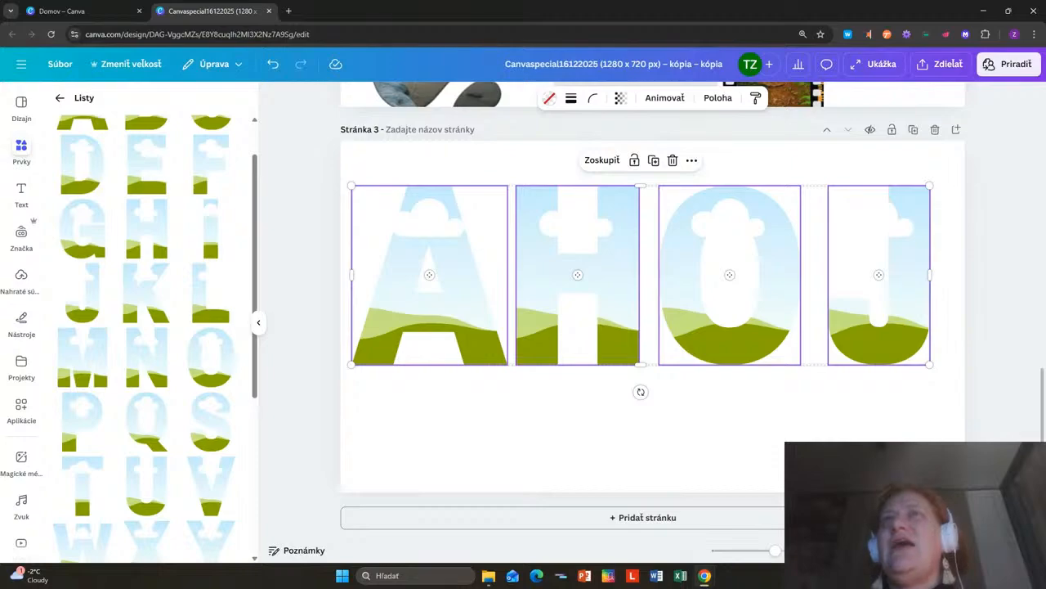
Step: Space the four selected letter frames evenly with the Upratať option and group them
click(692, 160)
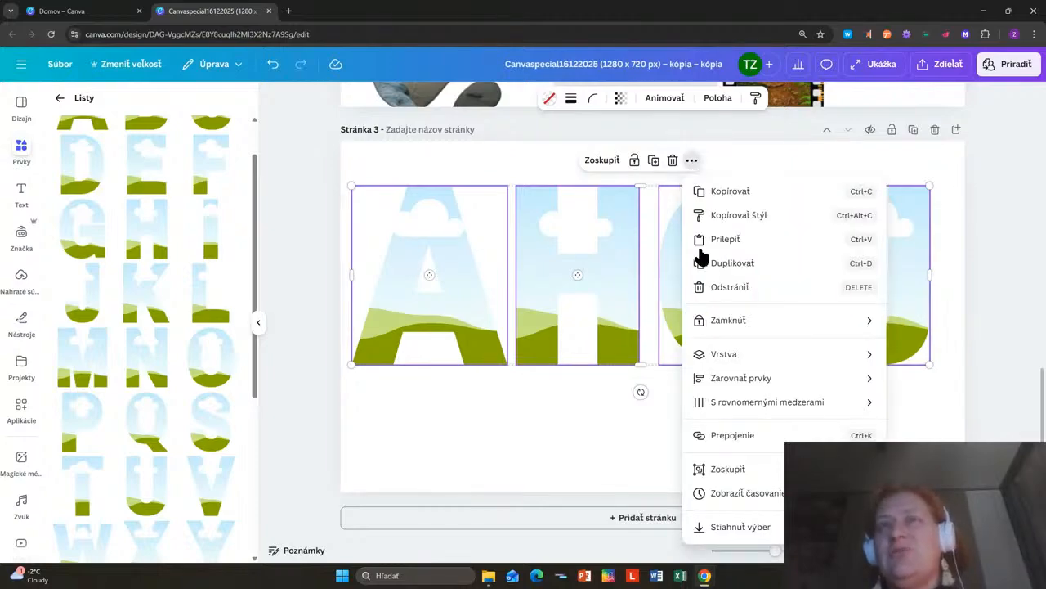
mouse_move(740, 410)
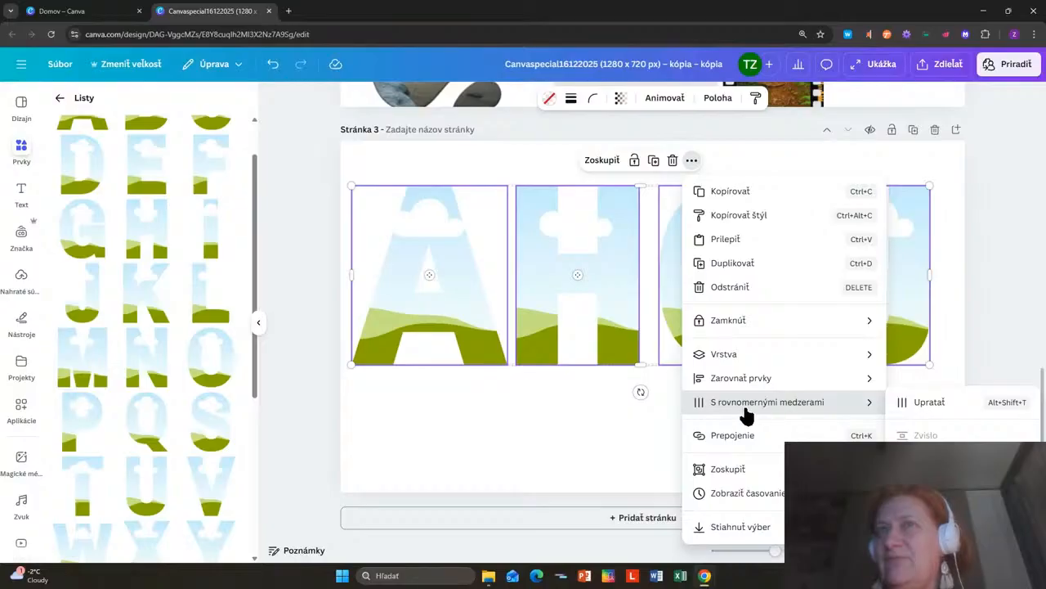
click(925, 409)
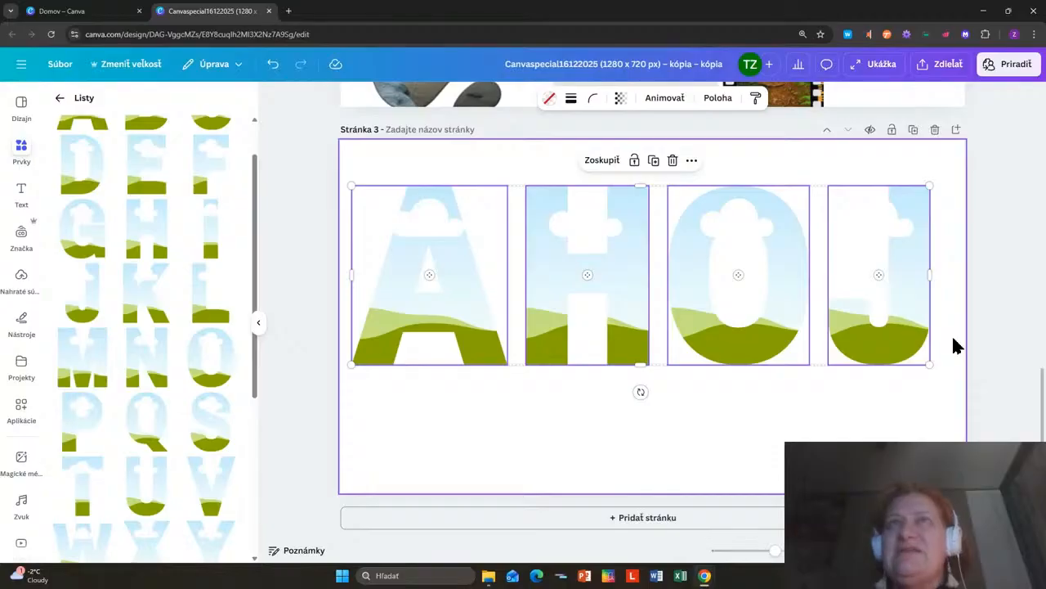
click(594, 163)
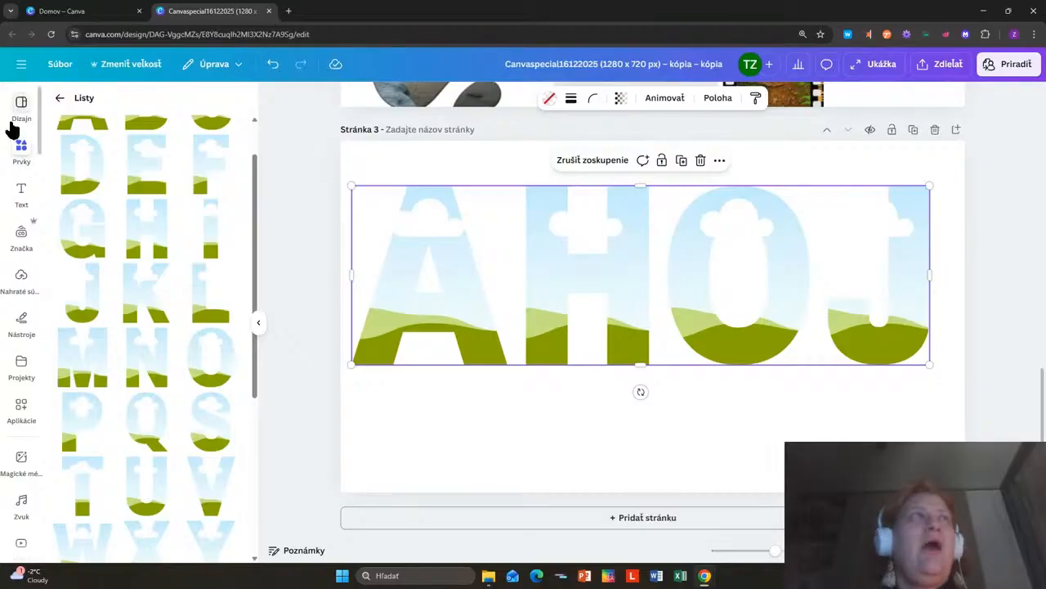
Step: Search all elements for "koktejl" and fill the letter A frame with the photo of the orange cocktail garnished with strawberries
click(57, 103)
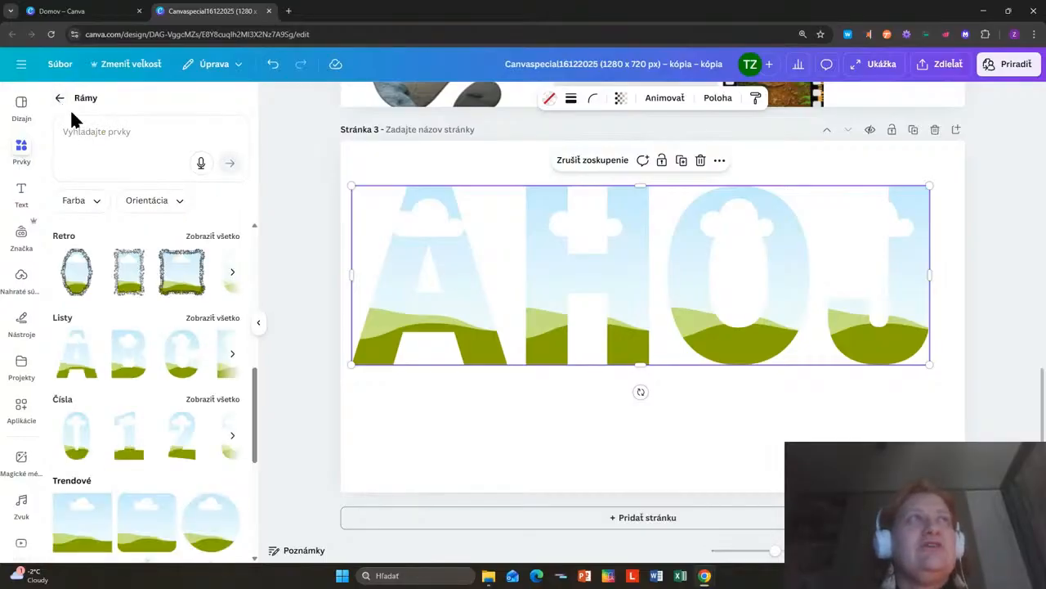
click(58, 99)
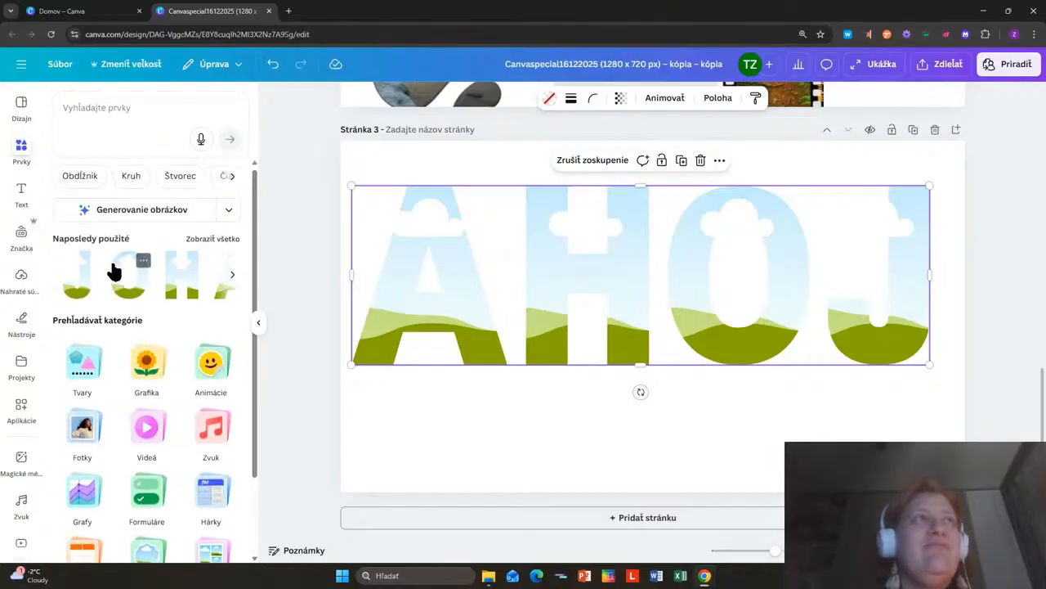
scroll(123, 269, up, 1)
click(118, 106)
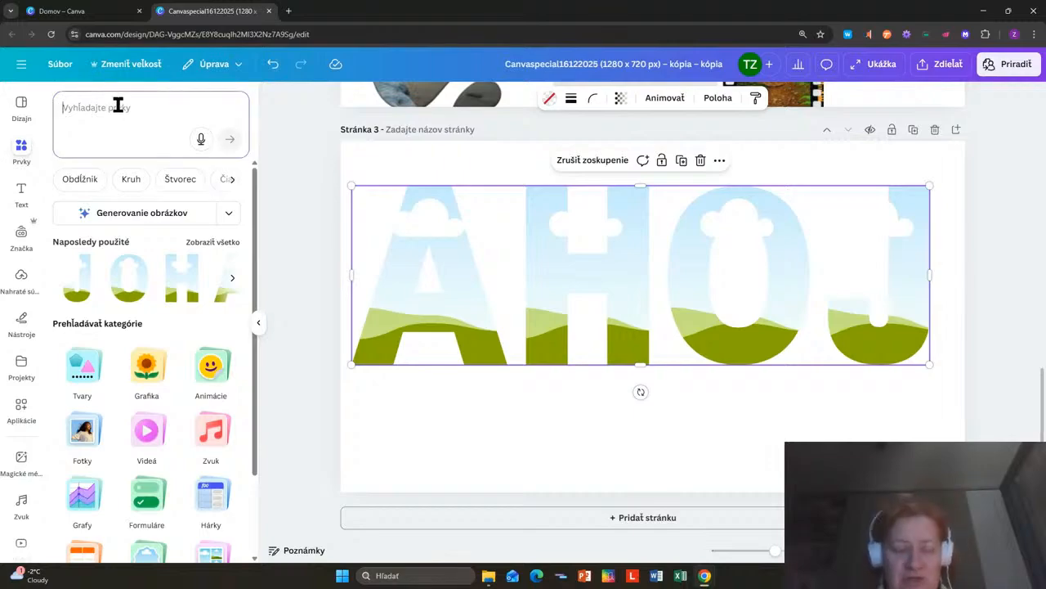
text(koktejl)
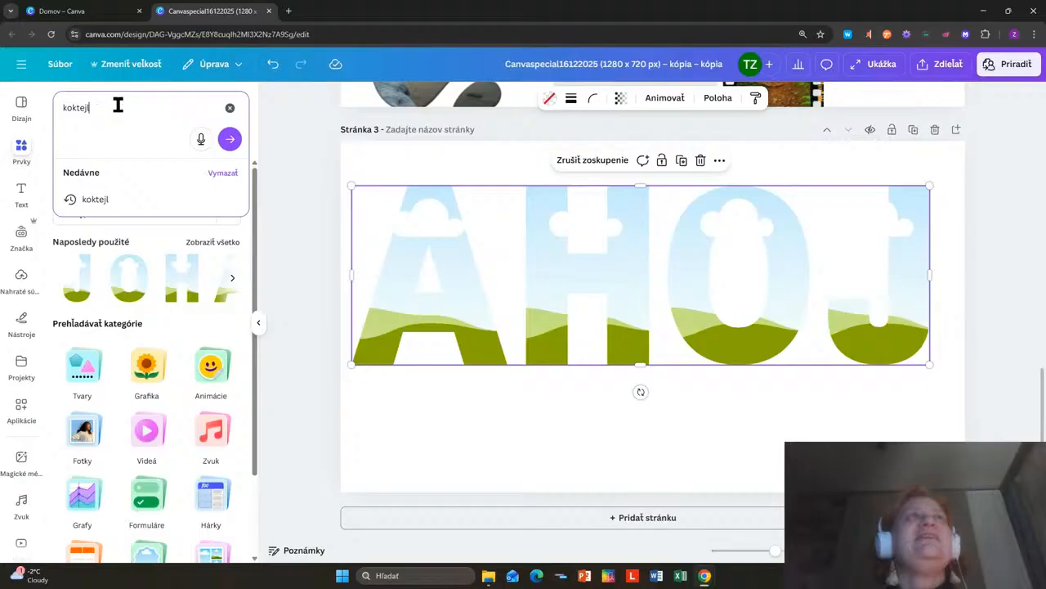
key(Return)
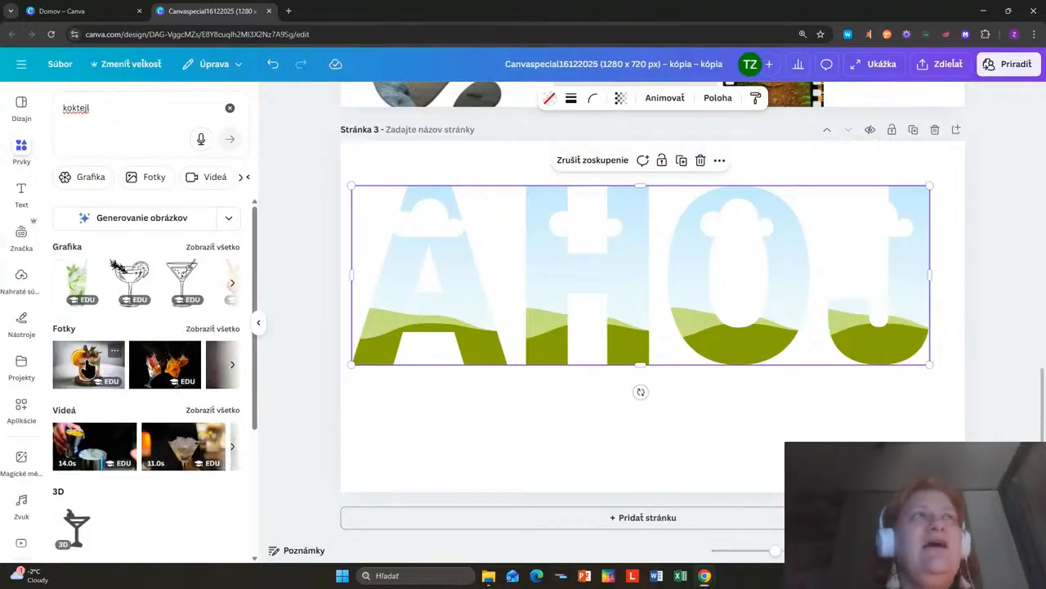
drag(94, 368, 406, 300)
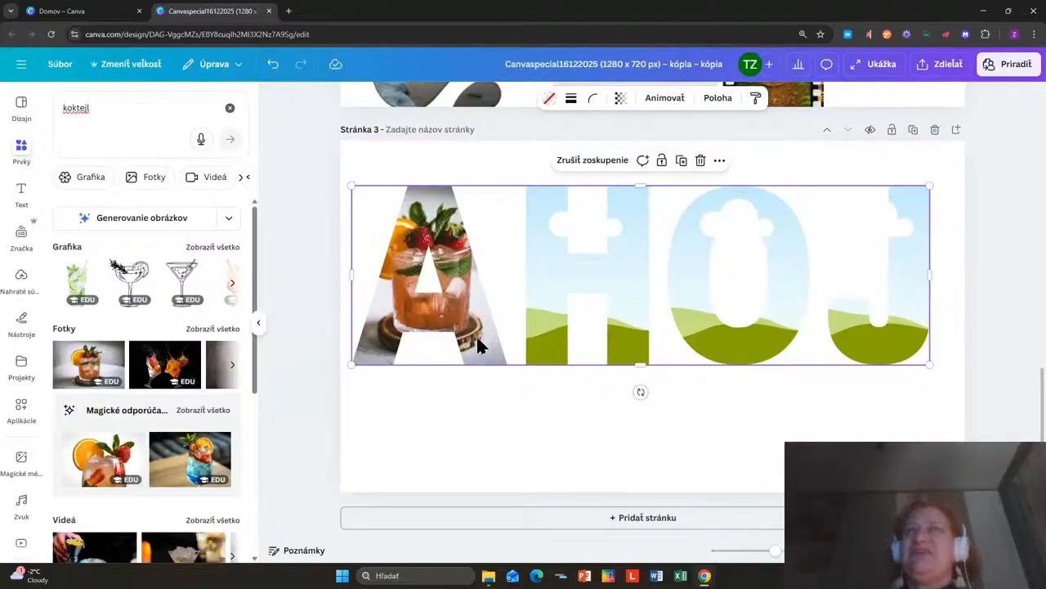
Step: Deselect the letter group, clear the "koktejl" search and search the elements for "rámy"
click(108, 107)
key(BackSpace)
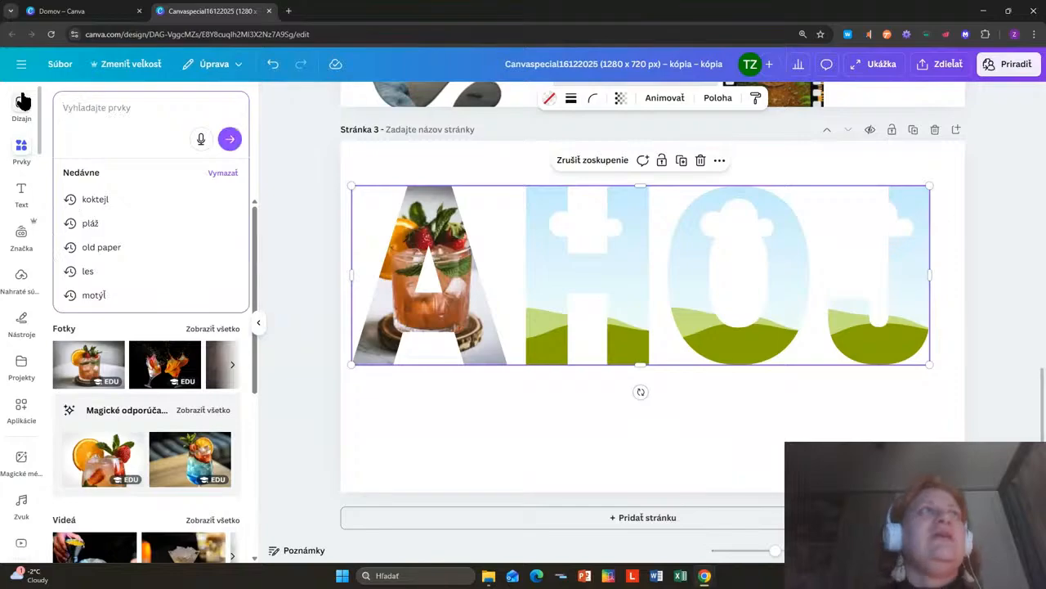
click(281, 130)
scroll(72, 201, down, 3)
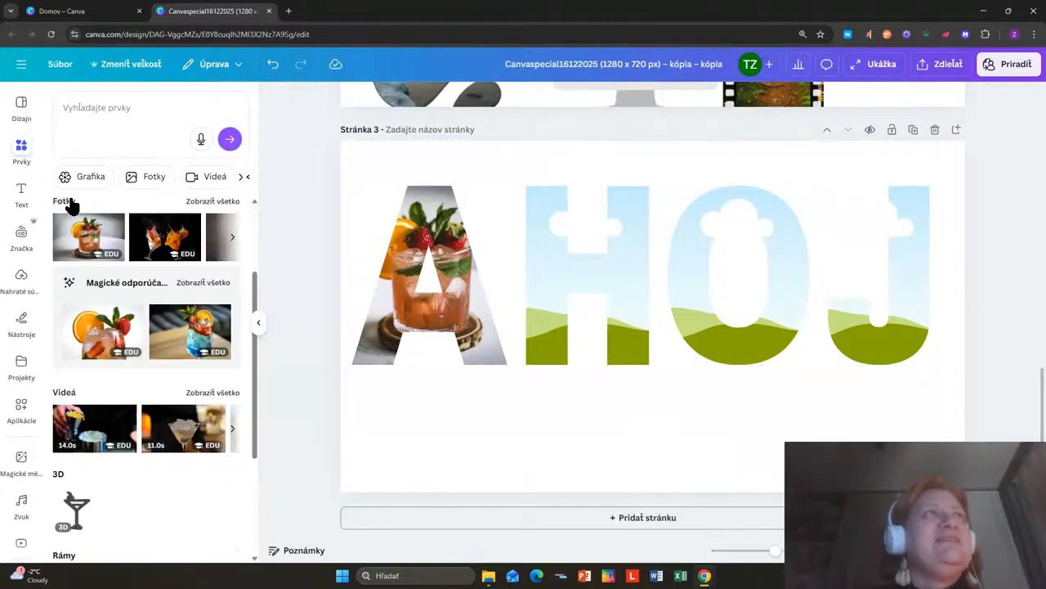
click(22, 148)
click(25, 153)
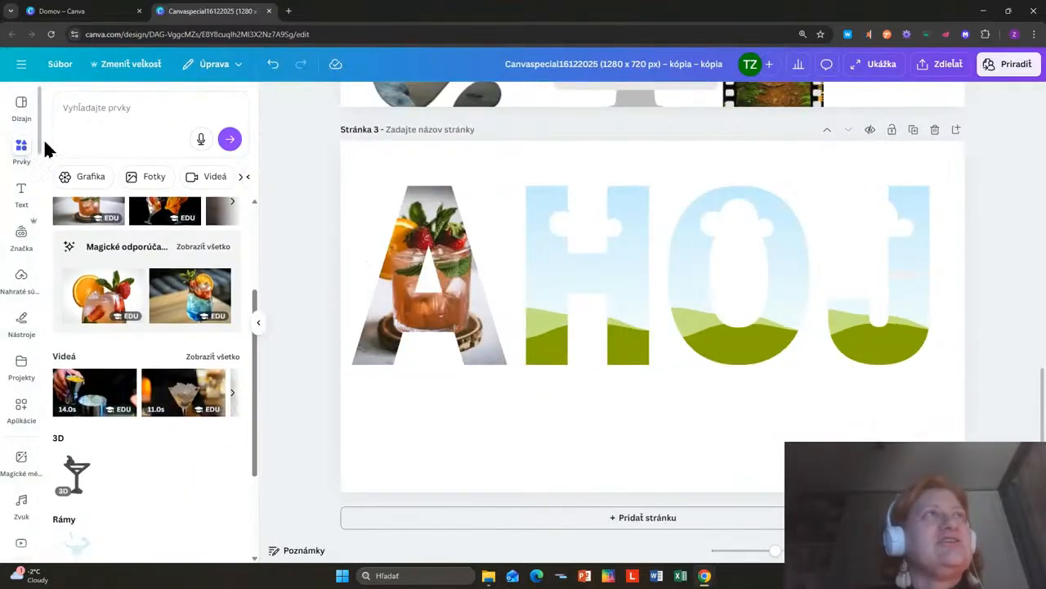
scroll(117, 523, down, 2)
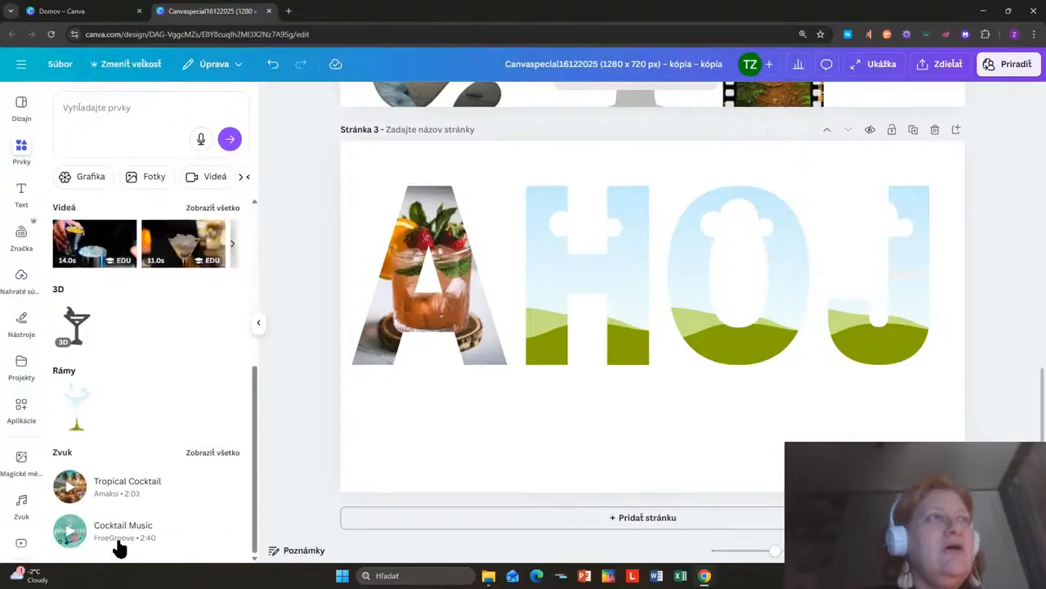
scroll(168, 321, up, 3)
click(93, 107)
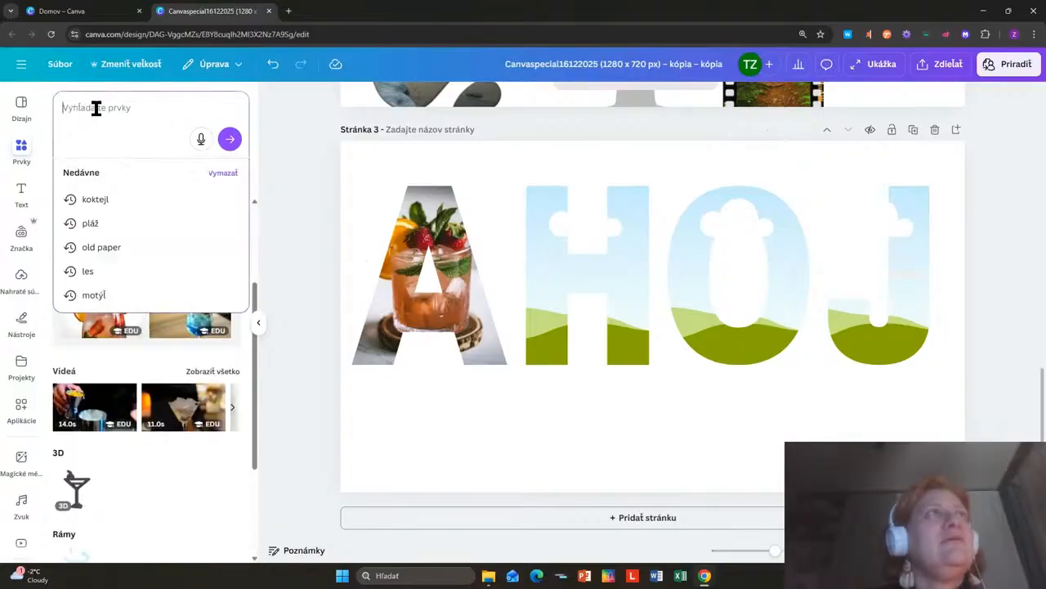
text(rámy)
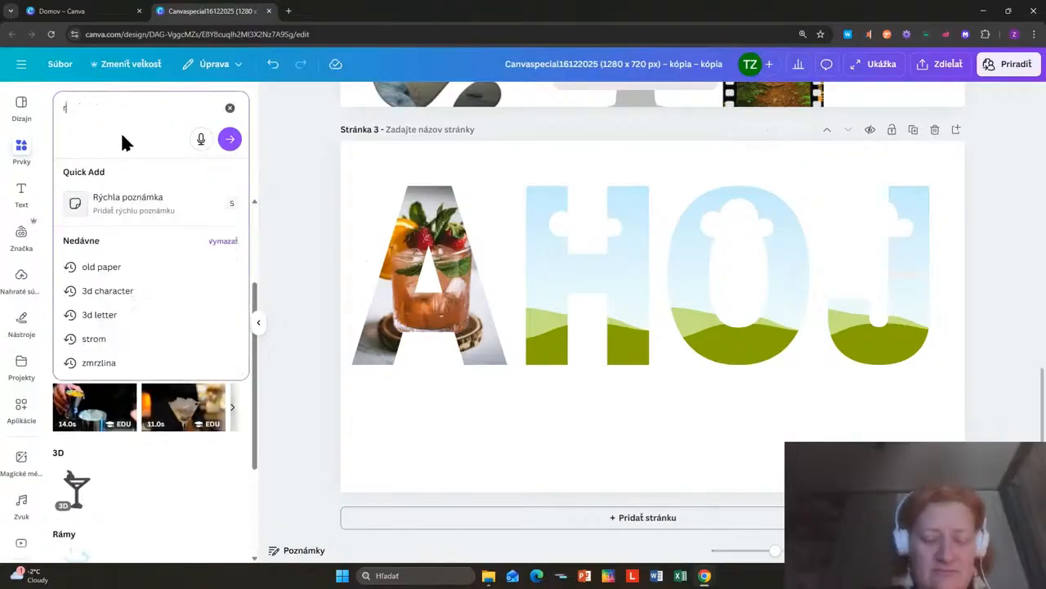
key(Return)
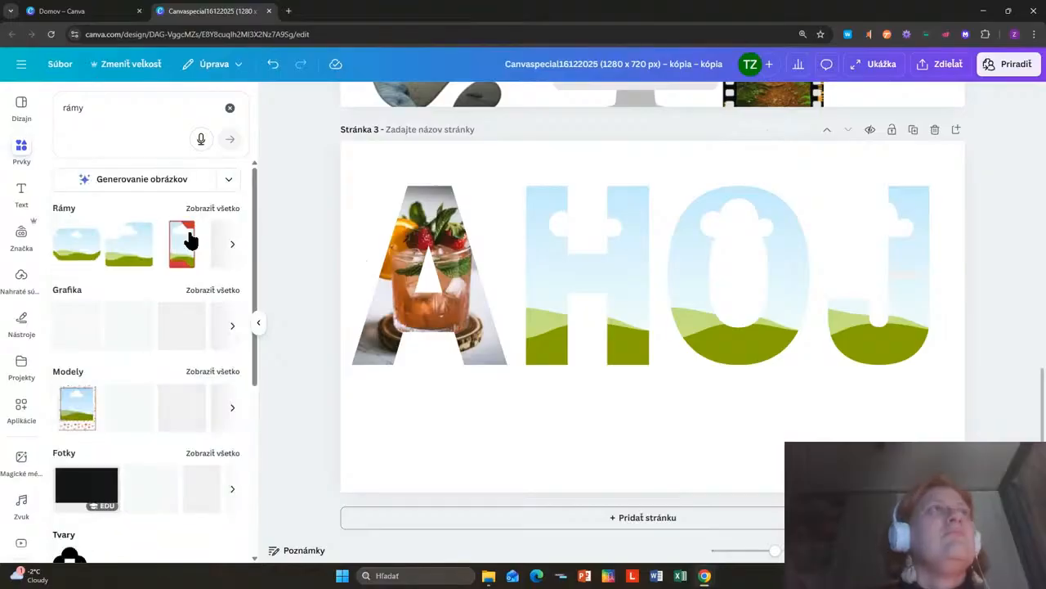
Step: Show all results in the Rámy category and look through the available frame shapes
scroll(159, 351, down, 2)
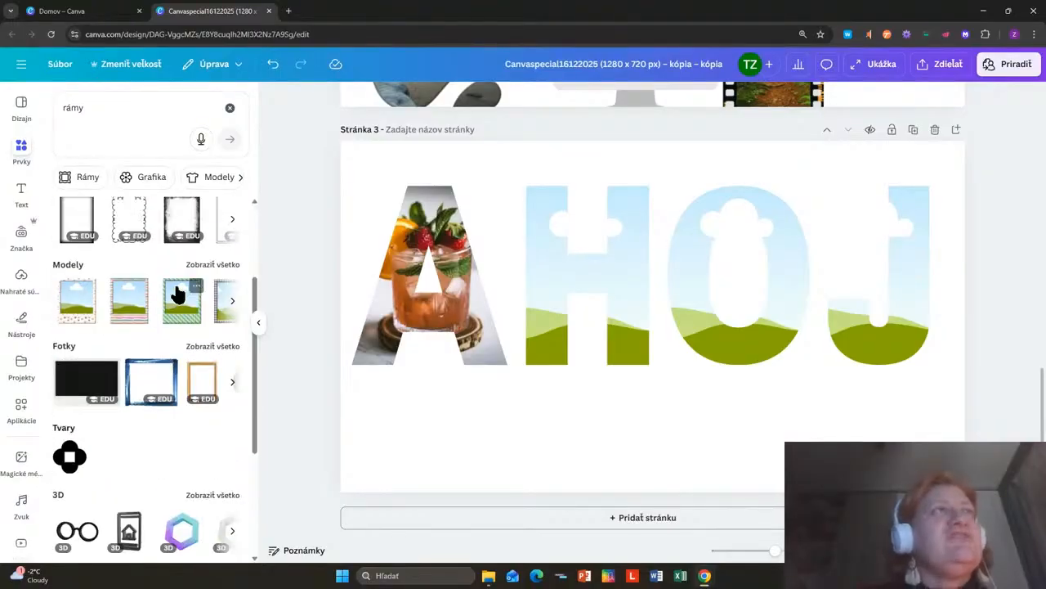
scroll(186, 295, up, 2)
click(211, 249)
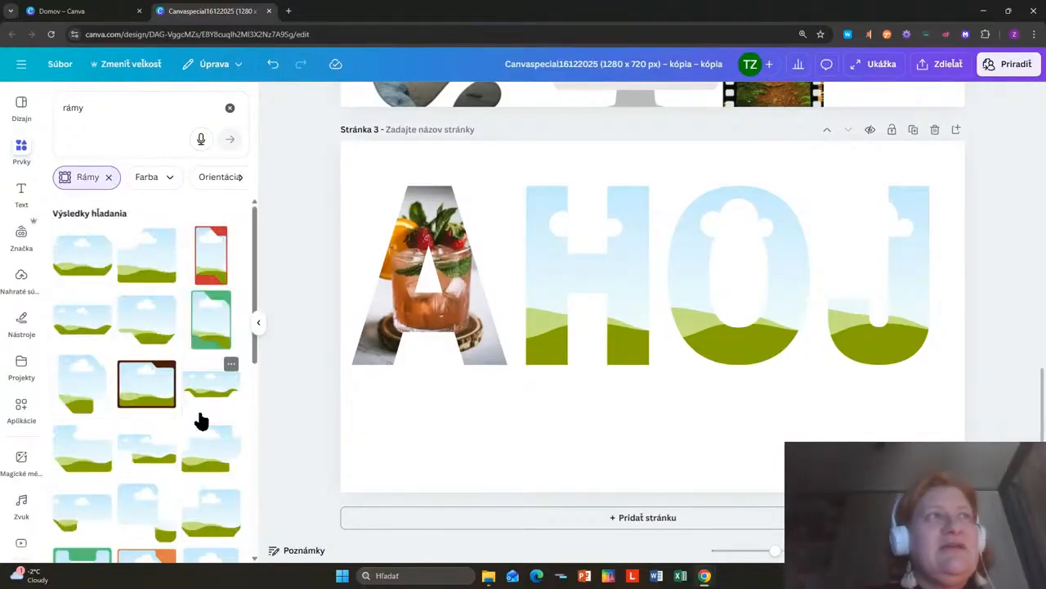
scroll(196, 426, down, 3)
scroll(189, 392, up, 3)
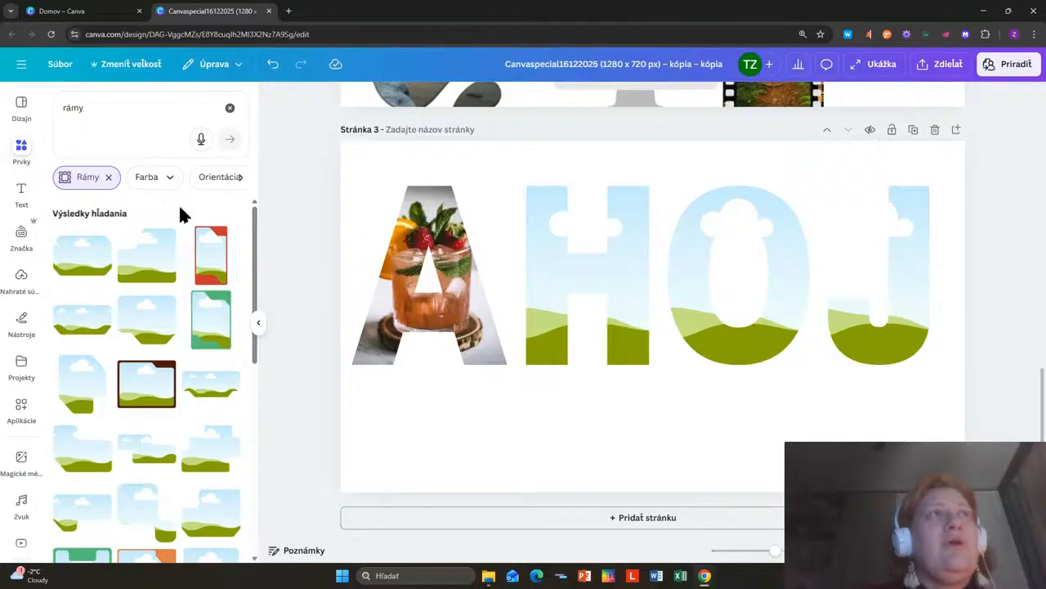
scroll(213, 448, down, 10)
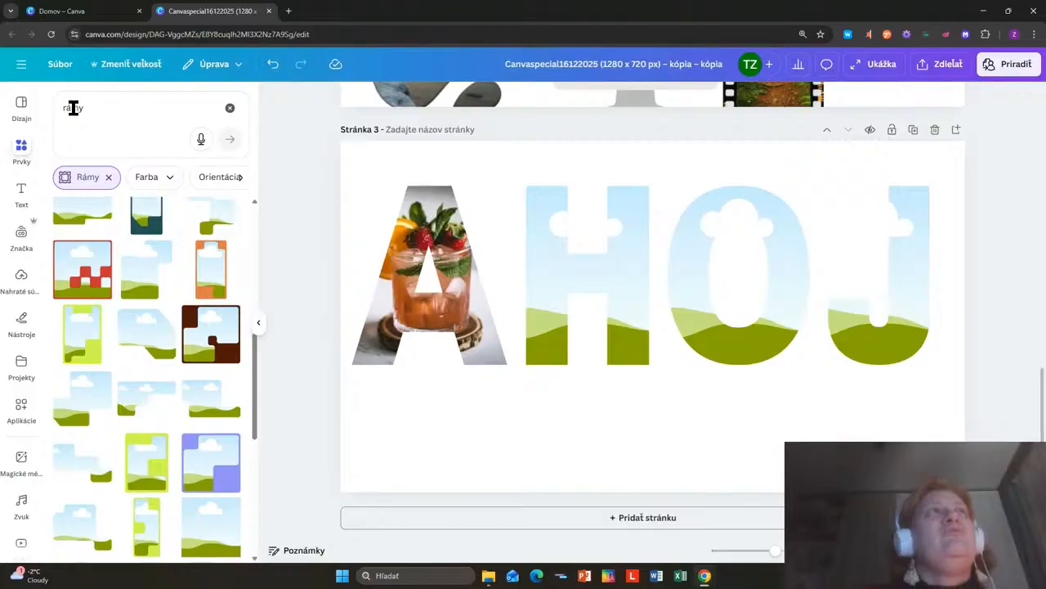
Step: Clear the "rámy" search, open the Rámy category and look through its frame groups, including the Trendové shapes
click(229, 108)
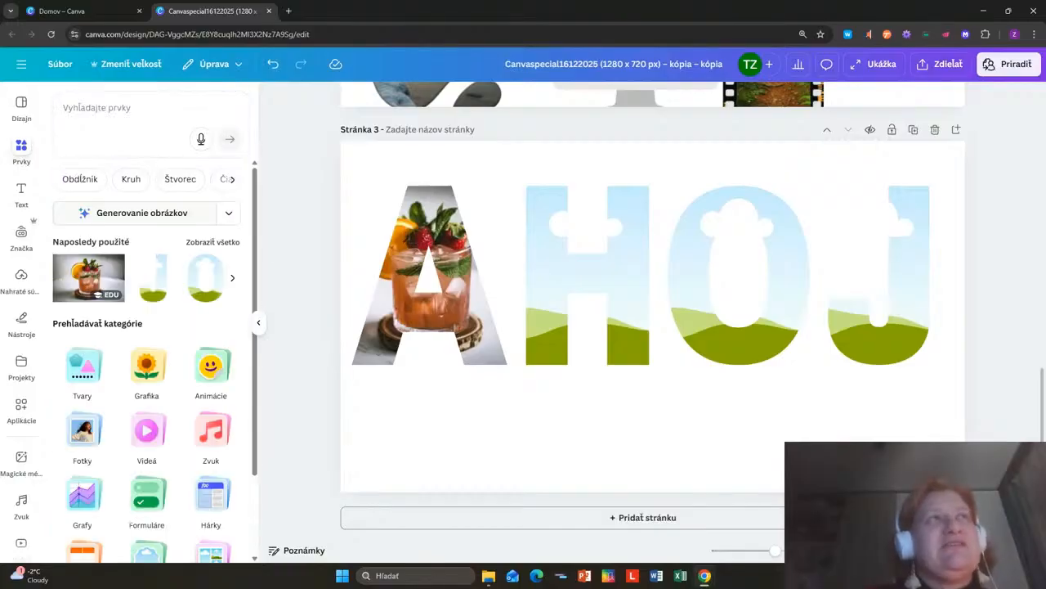
scroll(192, 508, down, 1)
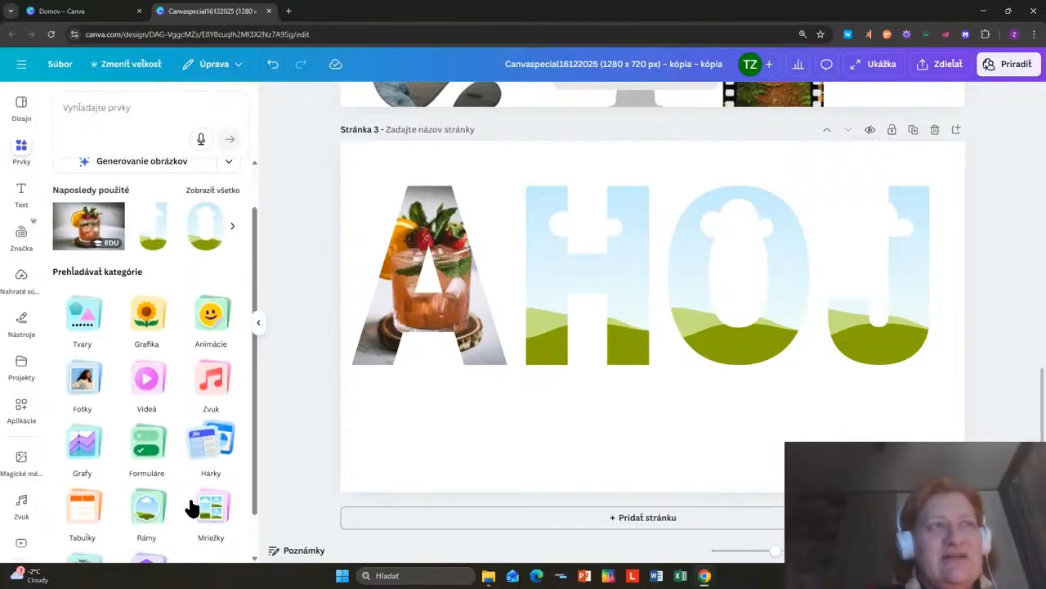
scroll(191, 509, down, 1)
click(159, 470)
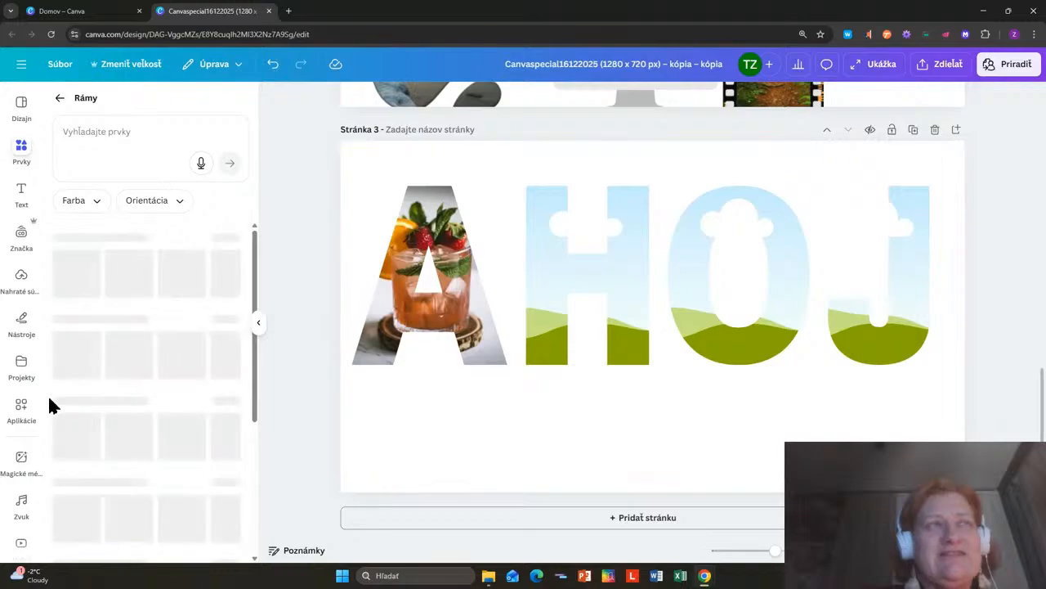
scroll(222, 484, down, 4)
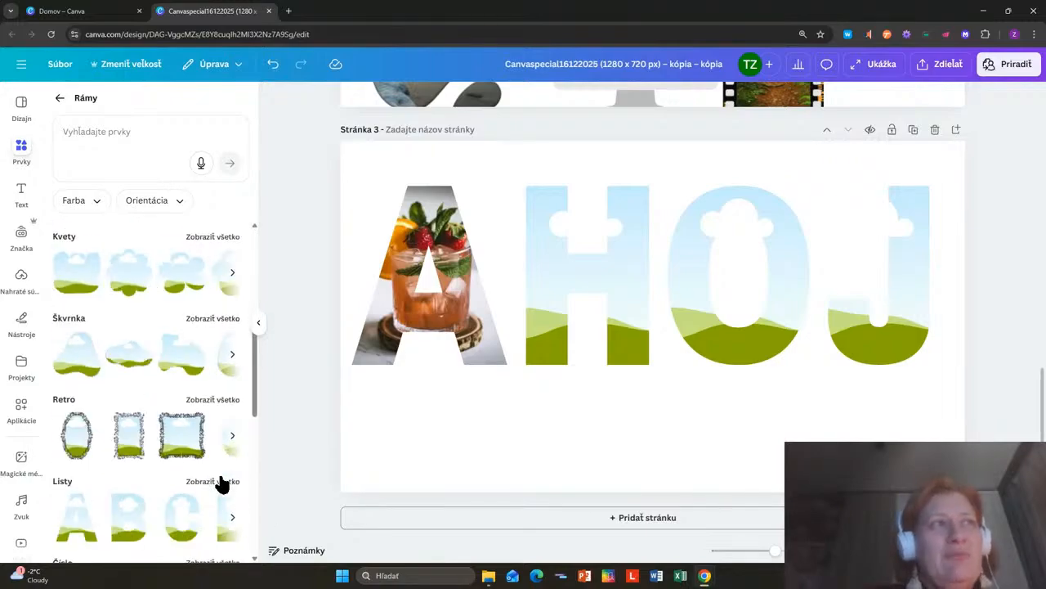
scroll(222, 483, down, 6)
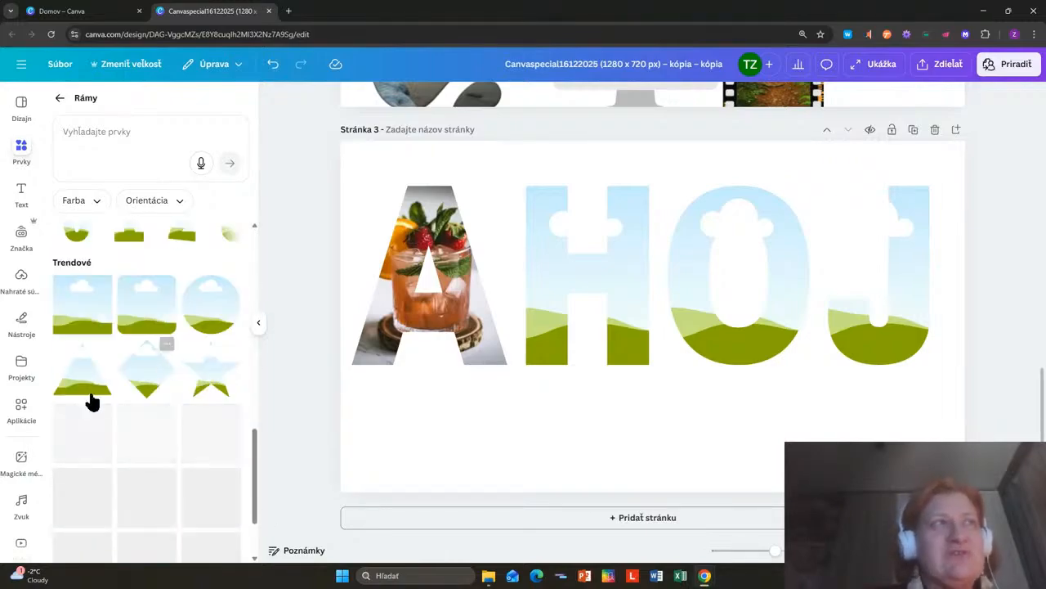
scroll(134, 477, down, 5)
scroll(164, 417, up, 3)
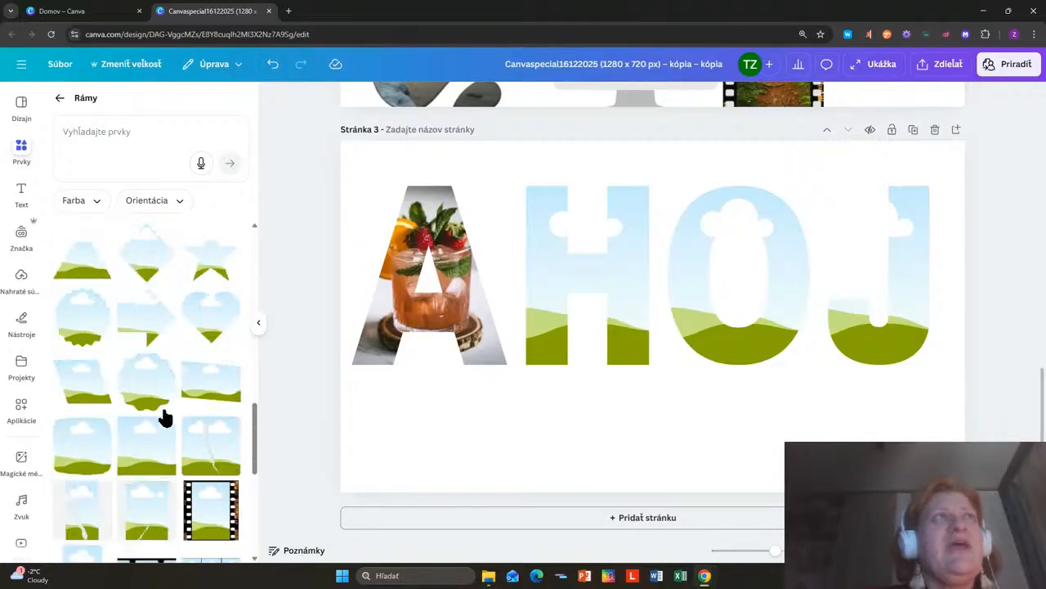
scroll(98, 245, up, 6)
Step: Search the Rámy category for "rámy" and add the heart frame with the pink outline to page 3
click(84, 135)
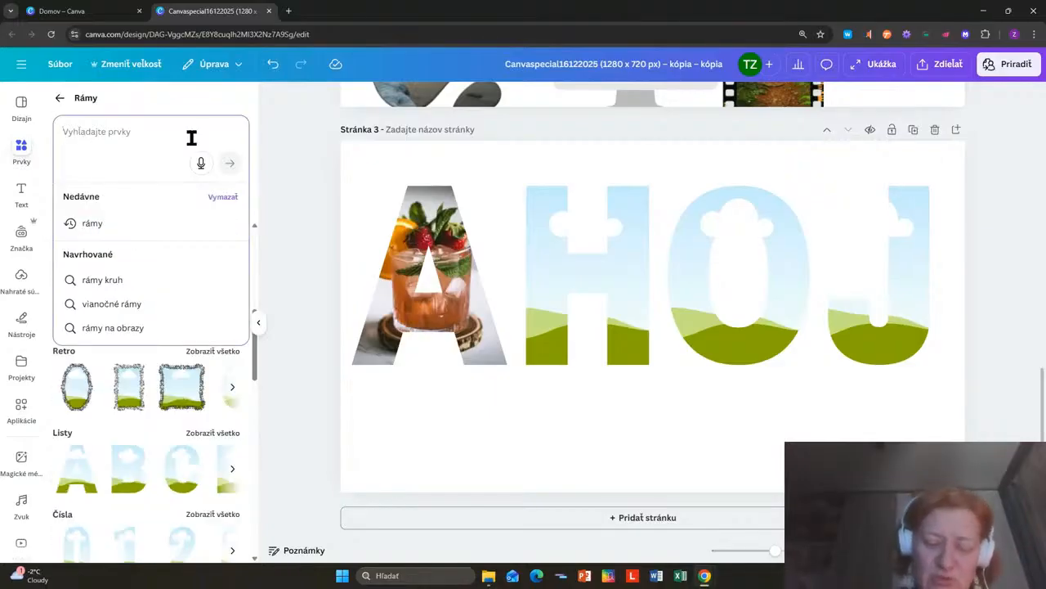
text(rámy)
key(Return)
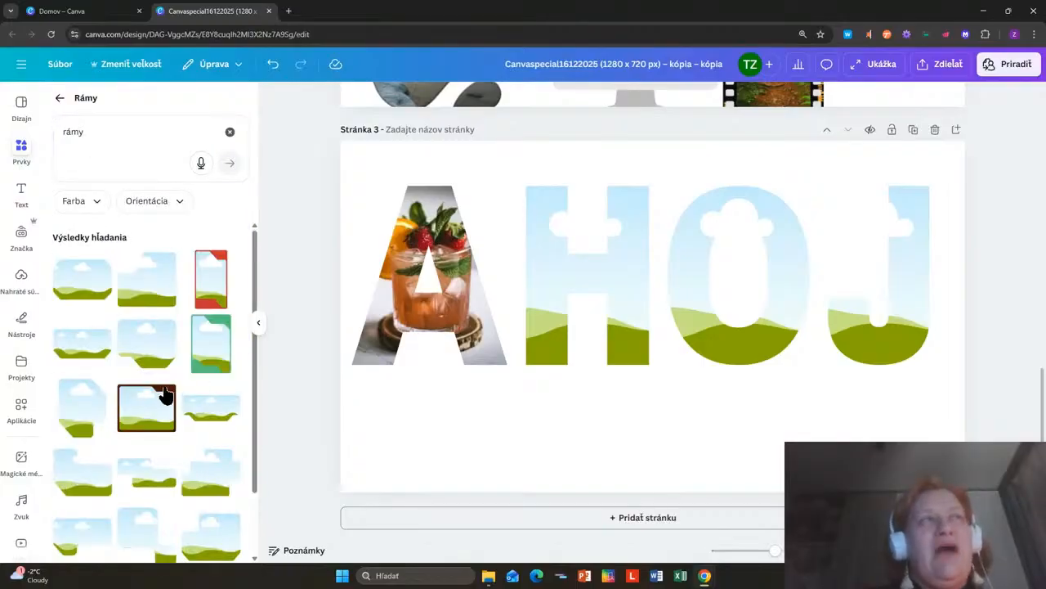
scroll(179, 416, down, 2)
scroll(211, 441, down, 5)
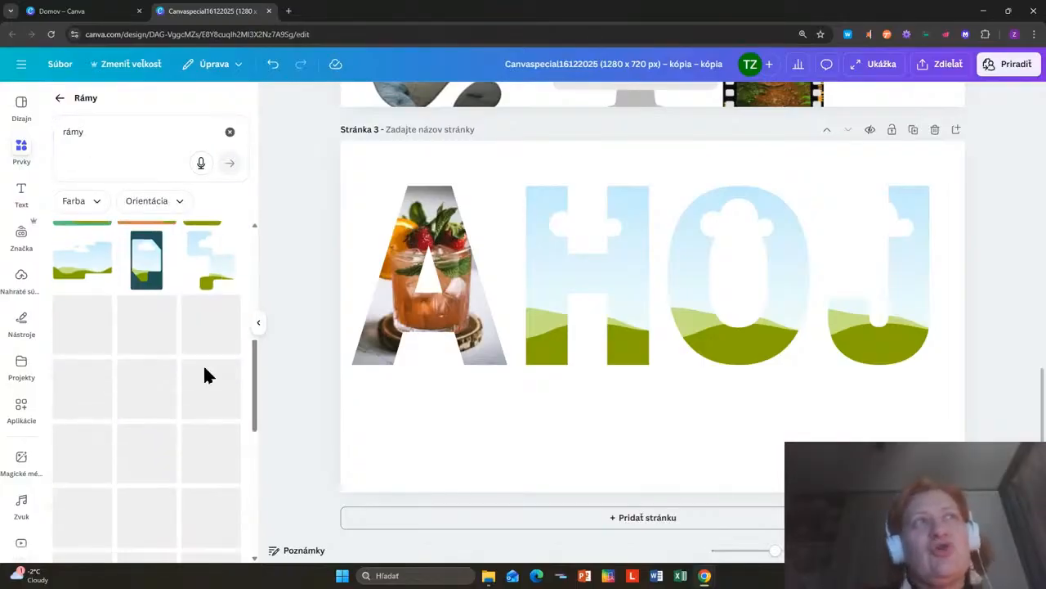
scroll(243, 477, down, 10)
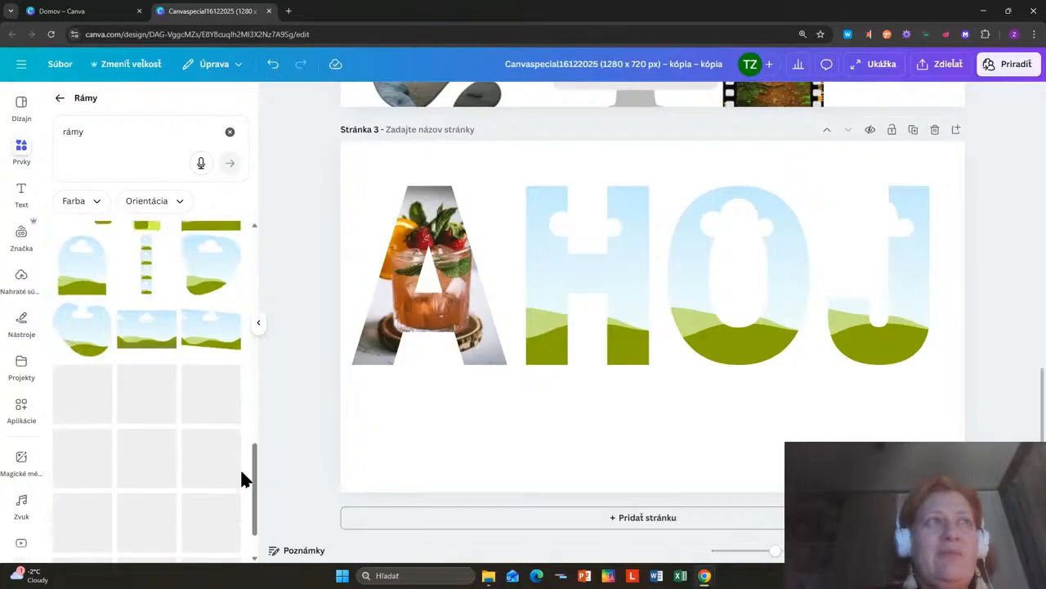
scroll(243, 476, down, 10)
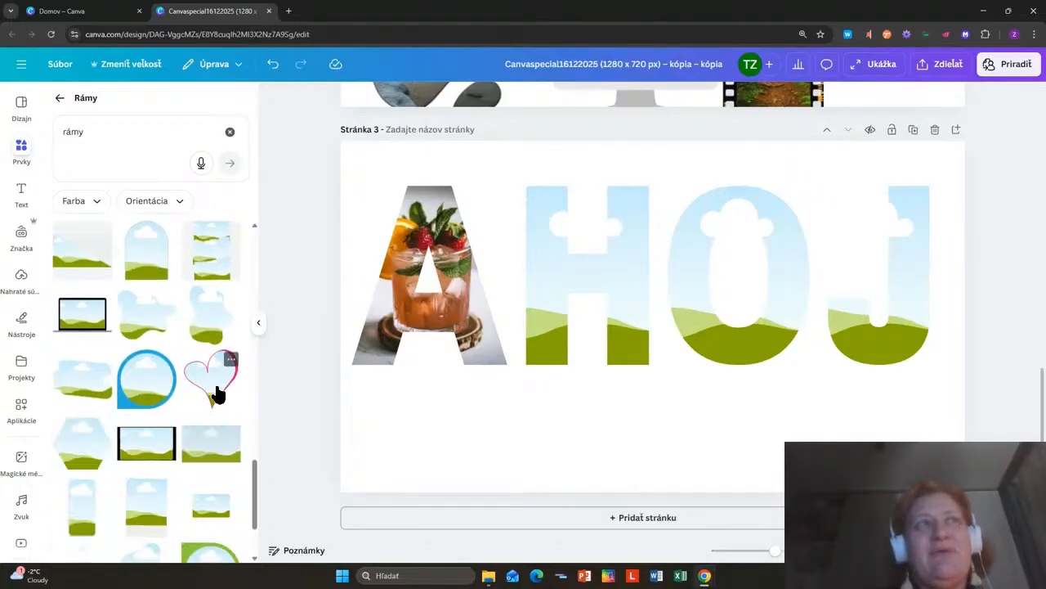
click(217, 395)
Step: Move the heart frame below the letter A and shrink it to fit the empty area under the letter
drag(665, 310, 474, 390)
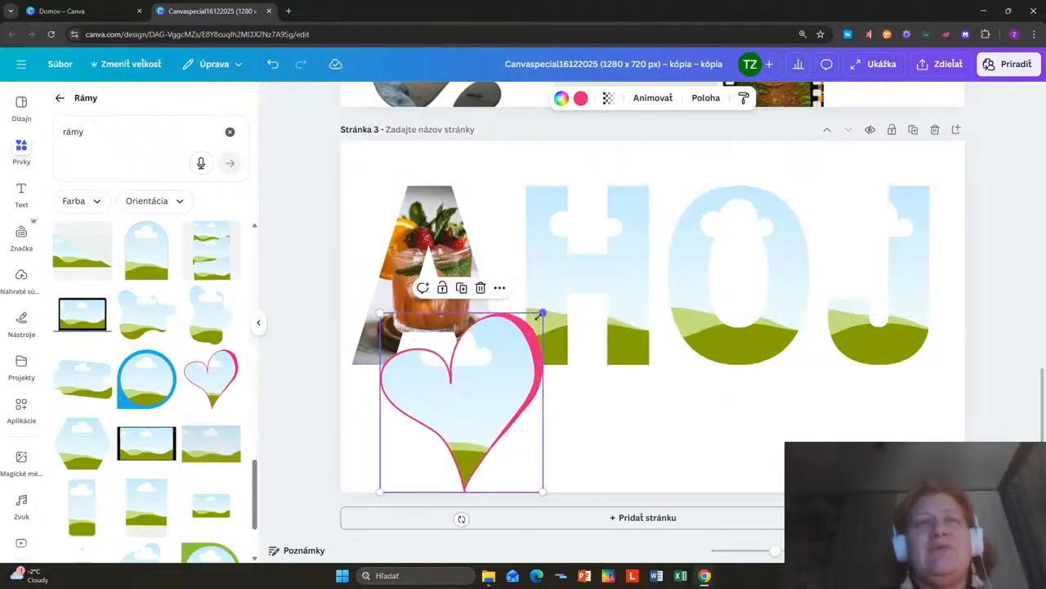
drag(545, 311, 482, 379)
drag(504, 343, 504, 343)
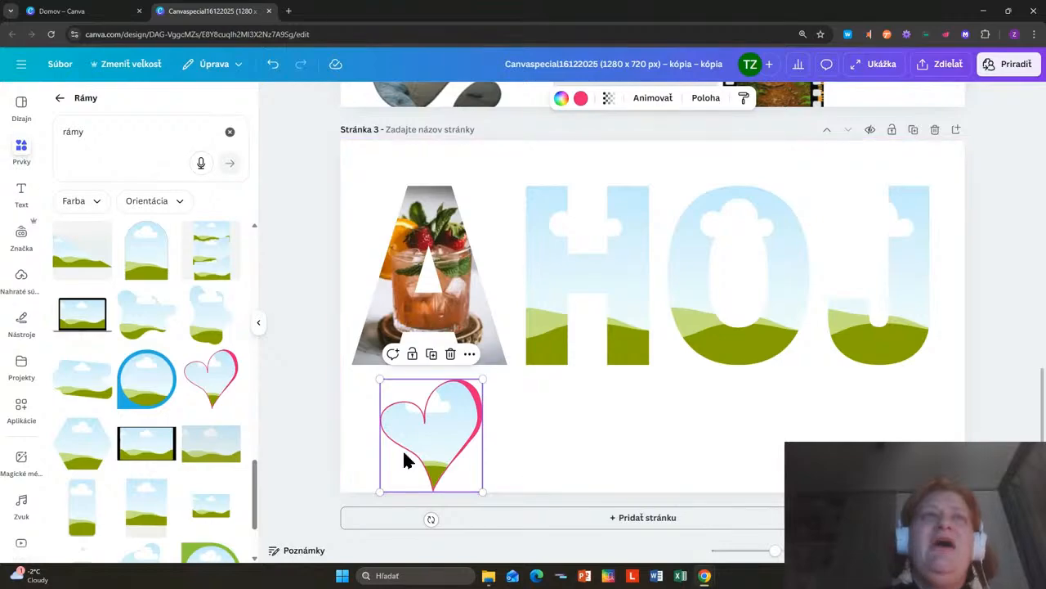
Step: Add a blank page 4 and look through the grid layouts in the Mriežky category
click(54, 98)
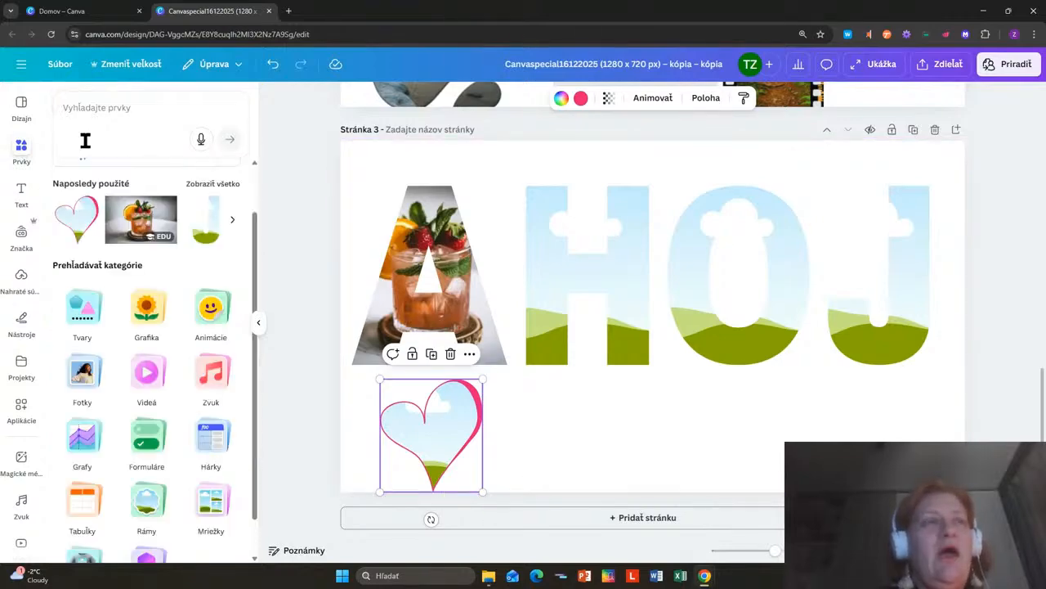
click(695, 529)
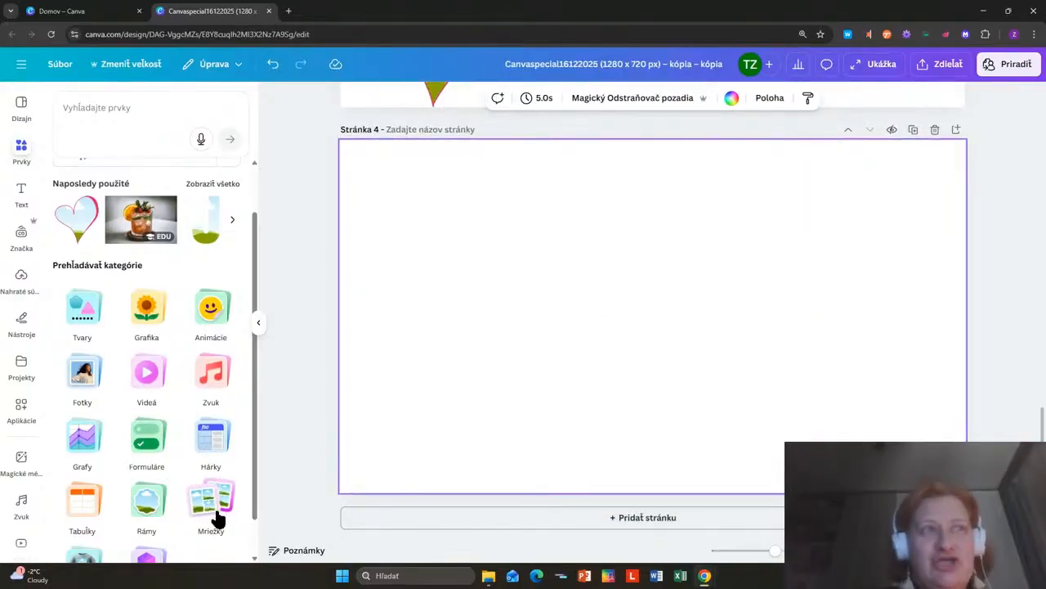
click(215, 506)
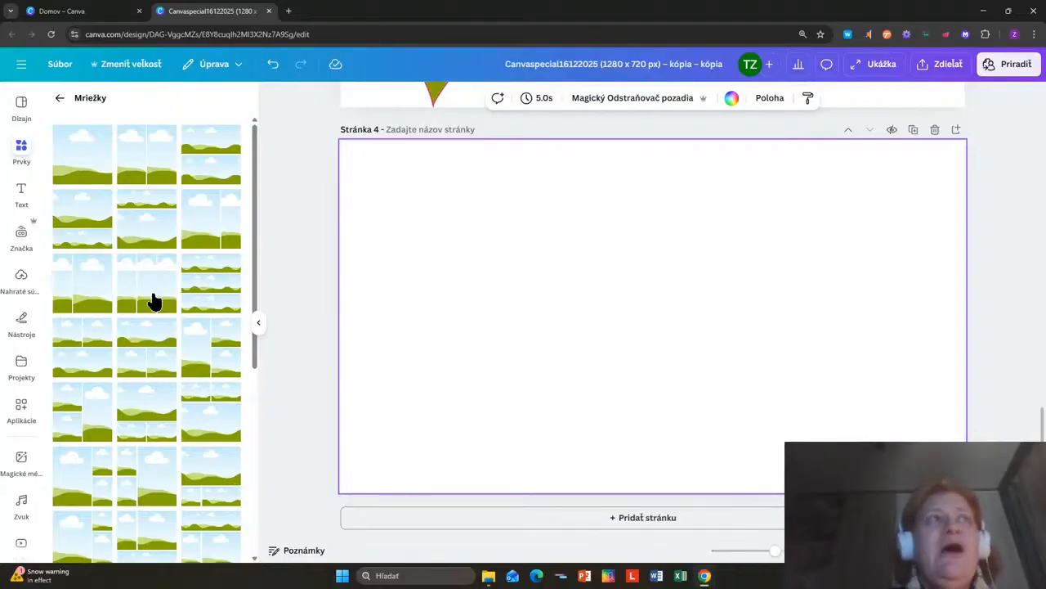
scroll(155, 302, down, 3)
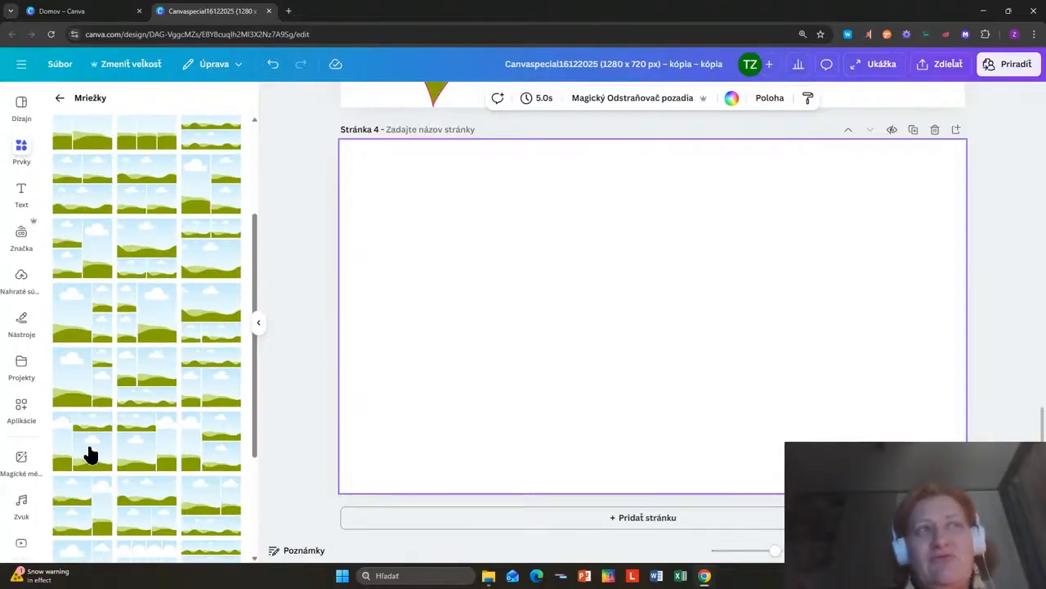
scroll(89, 461, down, 3)
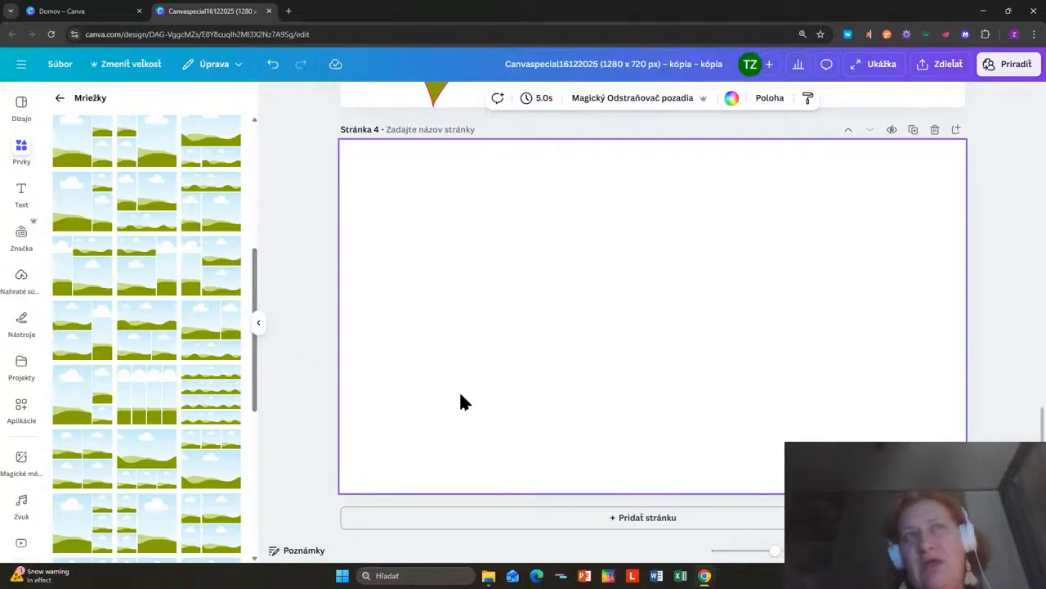
scroll(184, 439, down, 5)
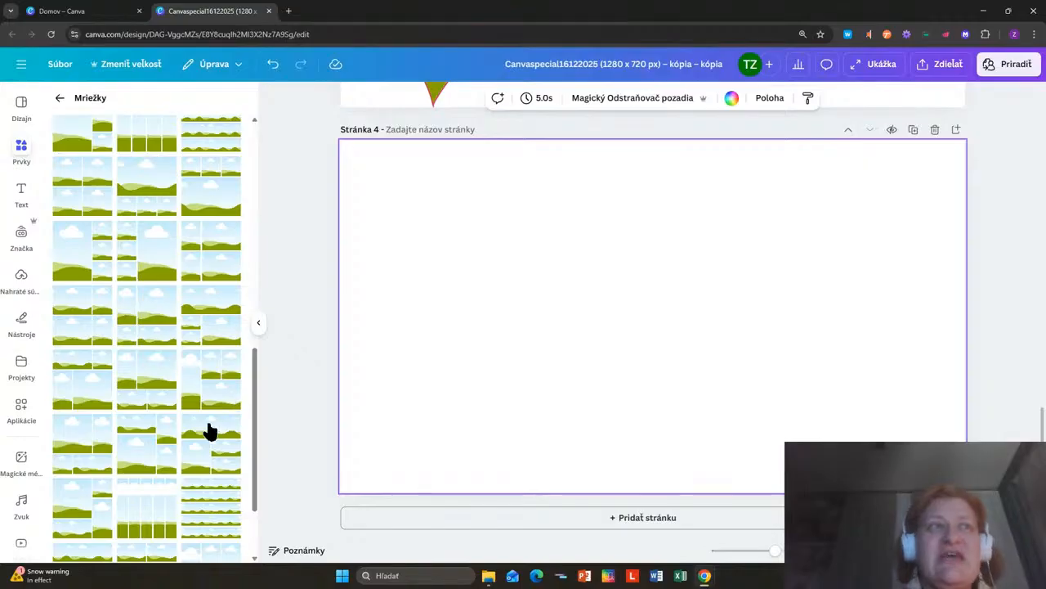
scroll(168, 343, up, 5)
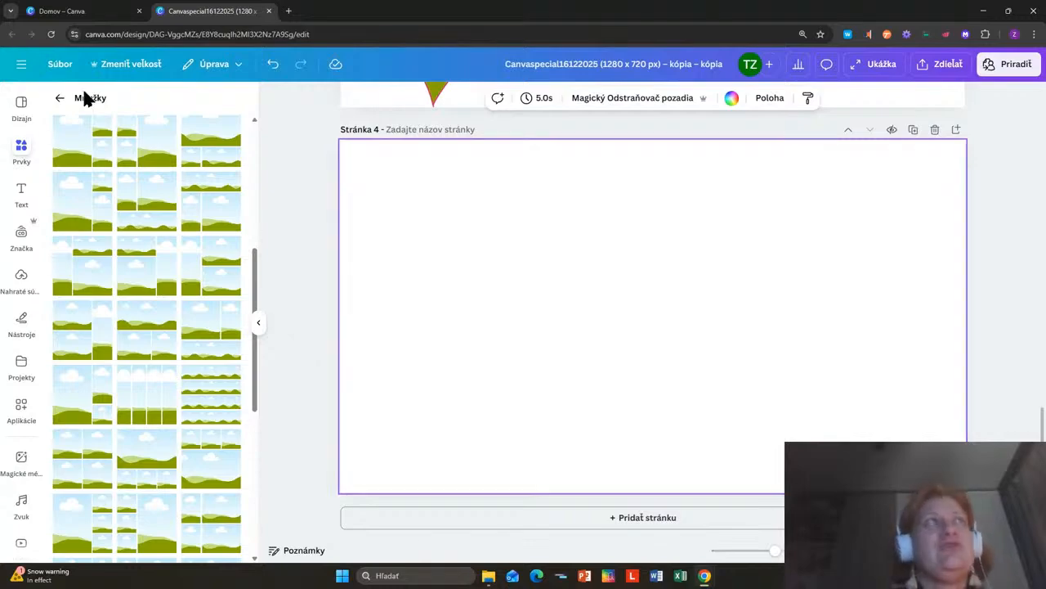
Step: Return to the element categories, open Modely and show all of its Smartfóny mockups
click(61, 98)
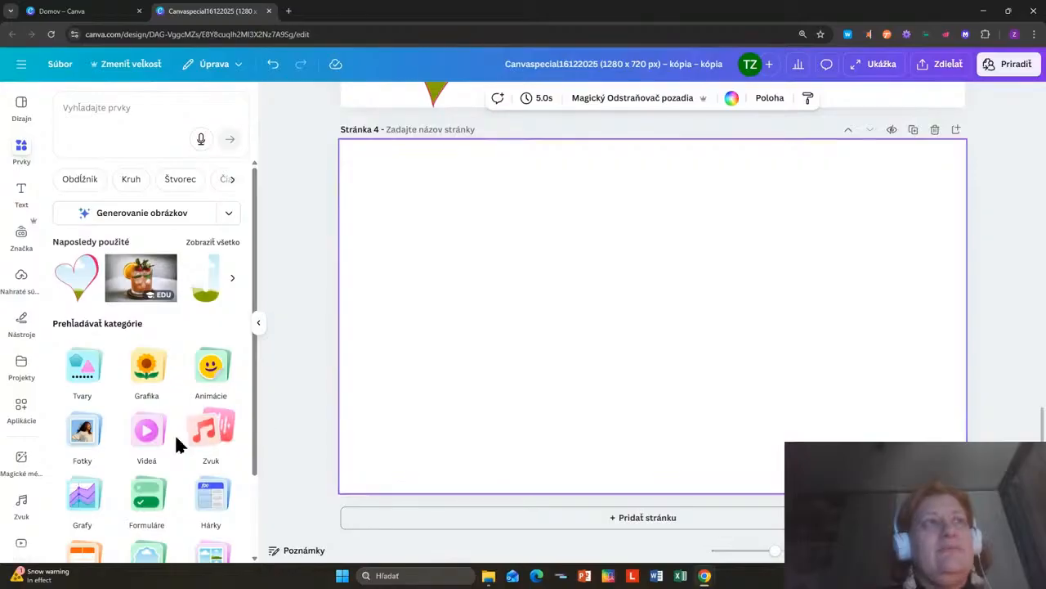
scroll(168, 381, down, 2)
scroll(168, 427, up, 2)
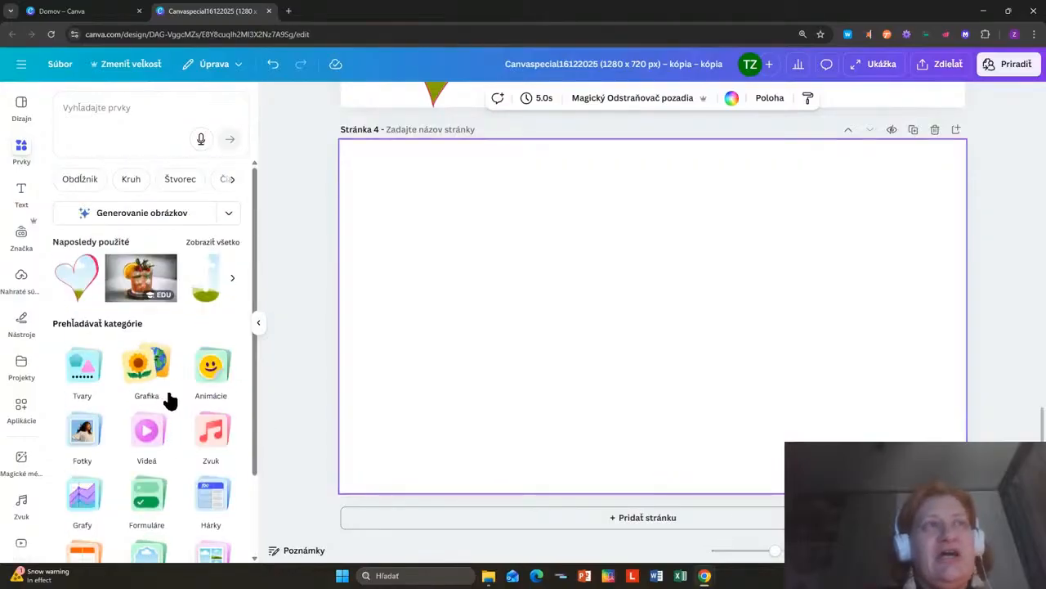
scroll(171, 401, down, 2)
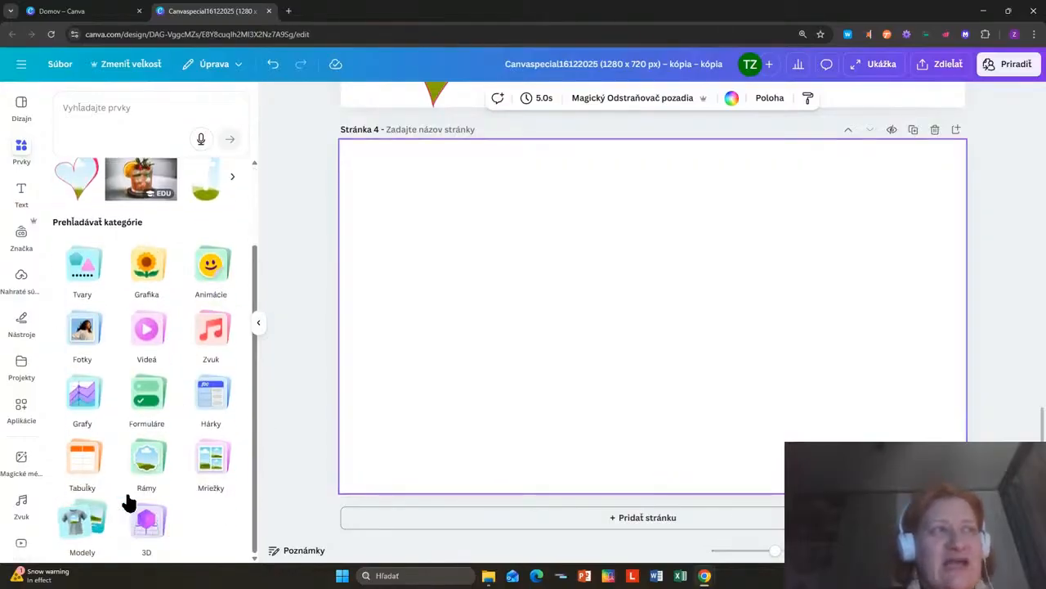
click(87, 536)
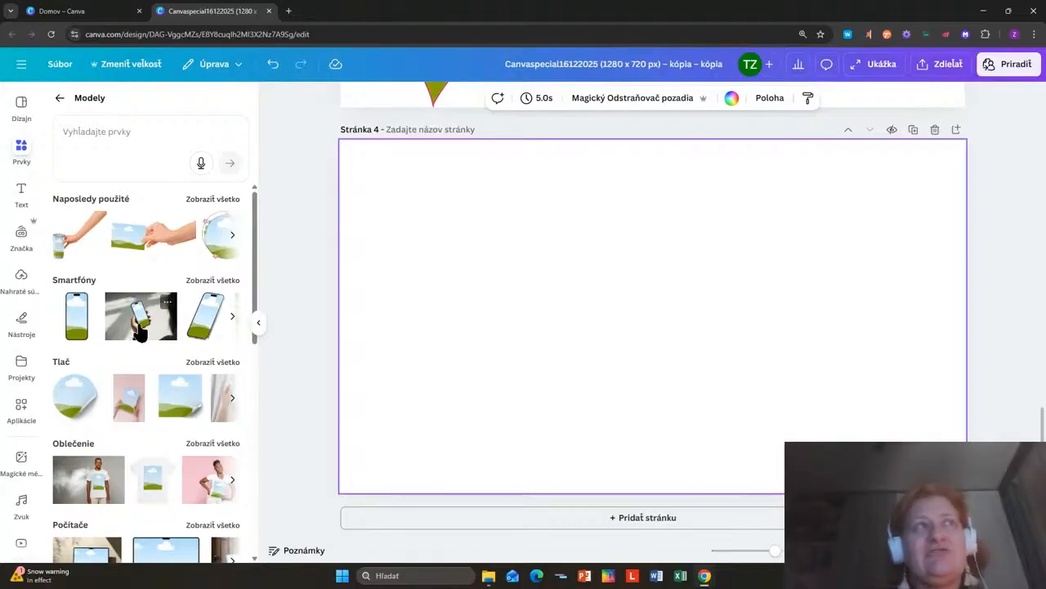
click(212, 281)
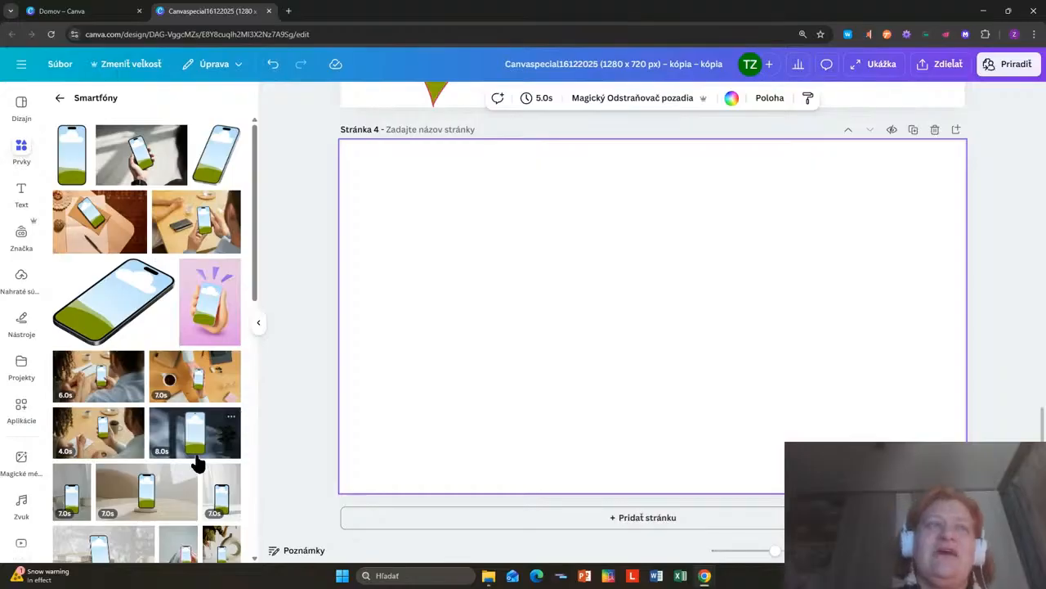
Step: Add the mockup of a hand holding a horizontal phone to page 4 and enlarge it from the page's left edge across most of its width
scroll(193, 458, down, 1)
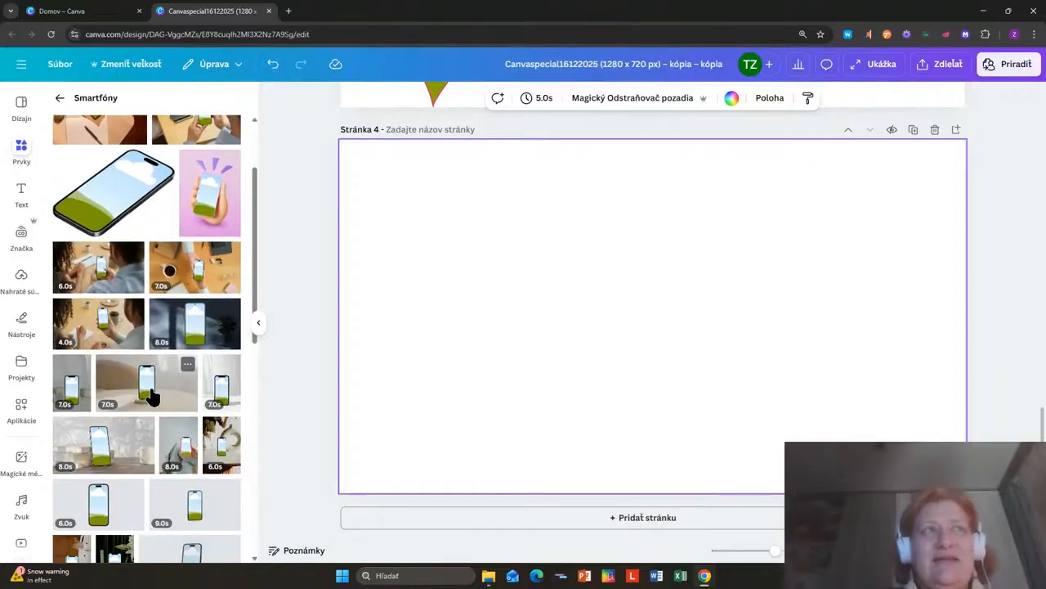
scroll(164, 454, down, 2)
scroll(164, 454, down, 5)
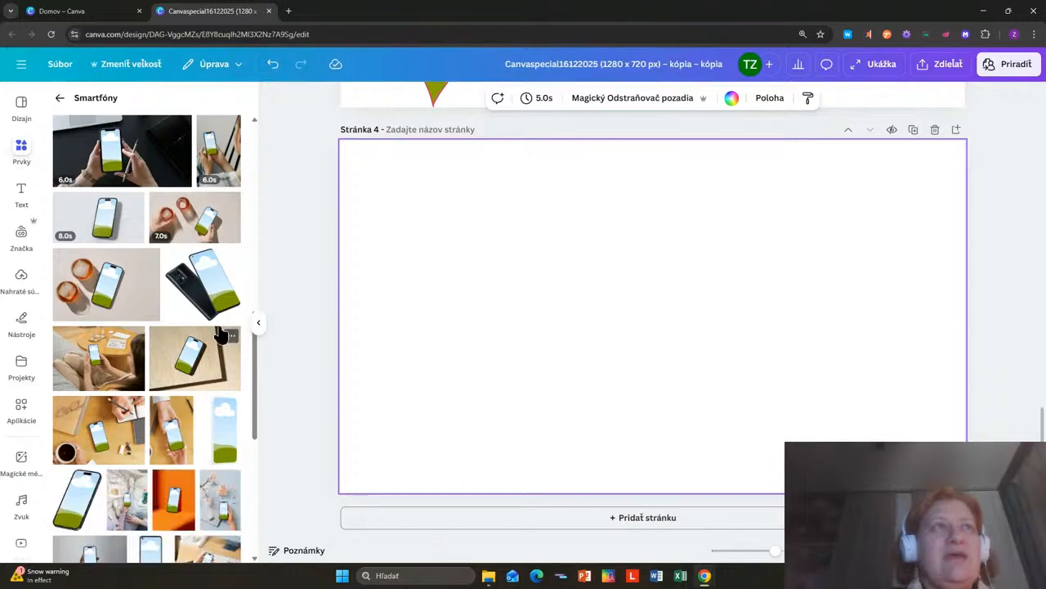
scroll(205, 399, down, 5)
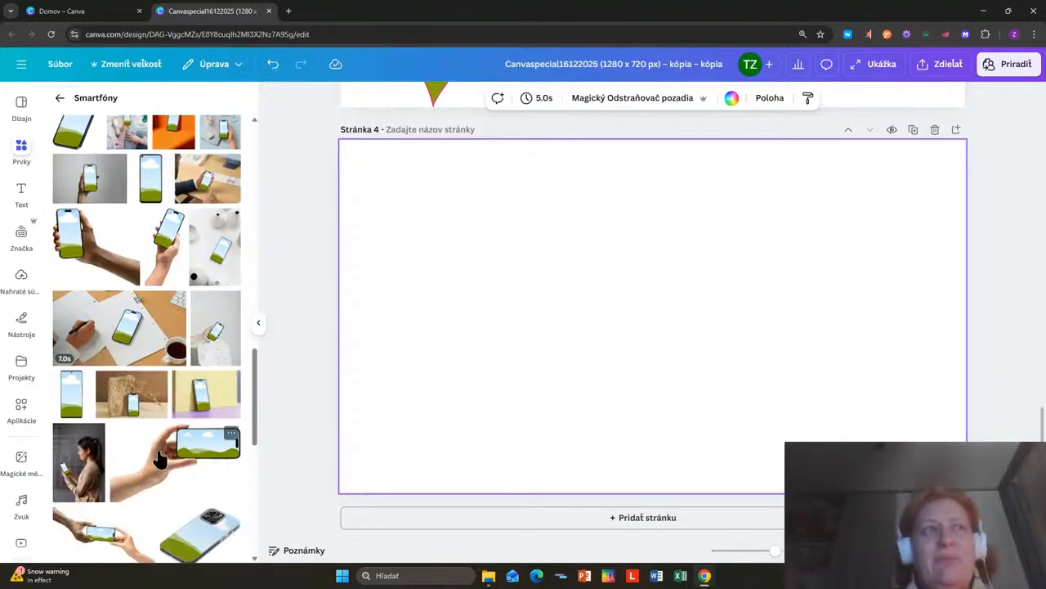
scroll(160, 460, down, 2)
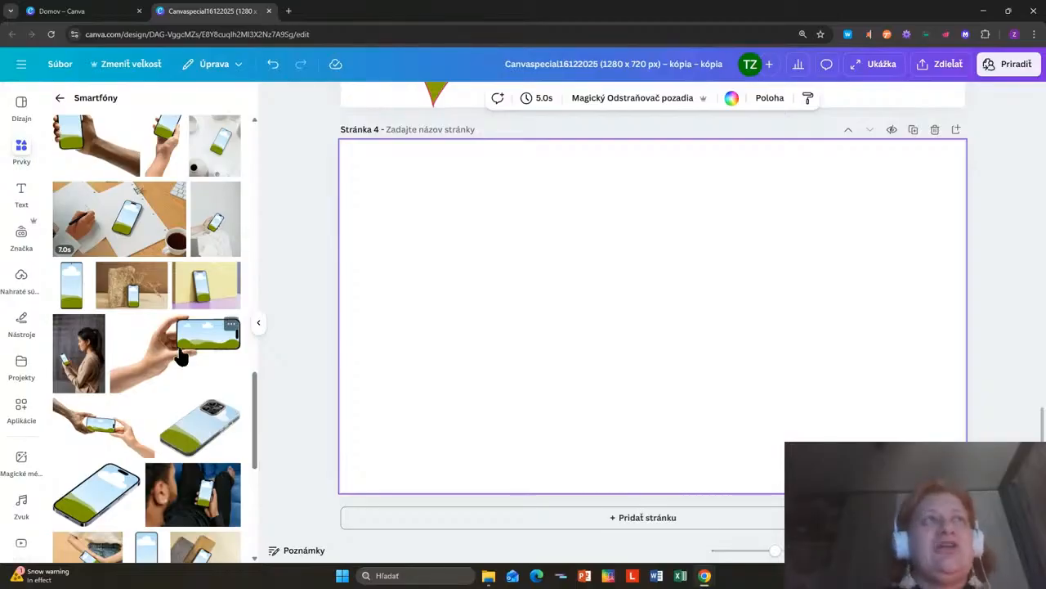
drag(194, 349, 478, 356)
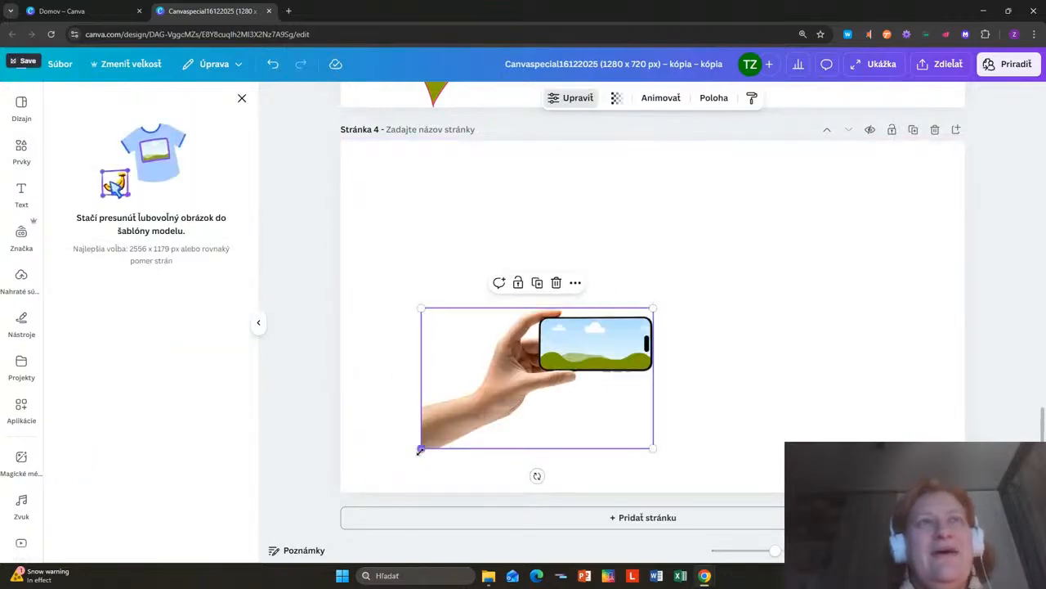
drag(422, 447, 320, 470)
drag(653, 308, 873, 162)
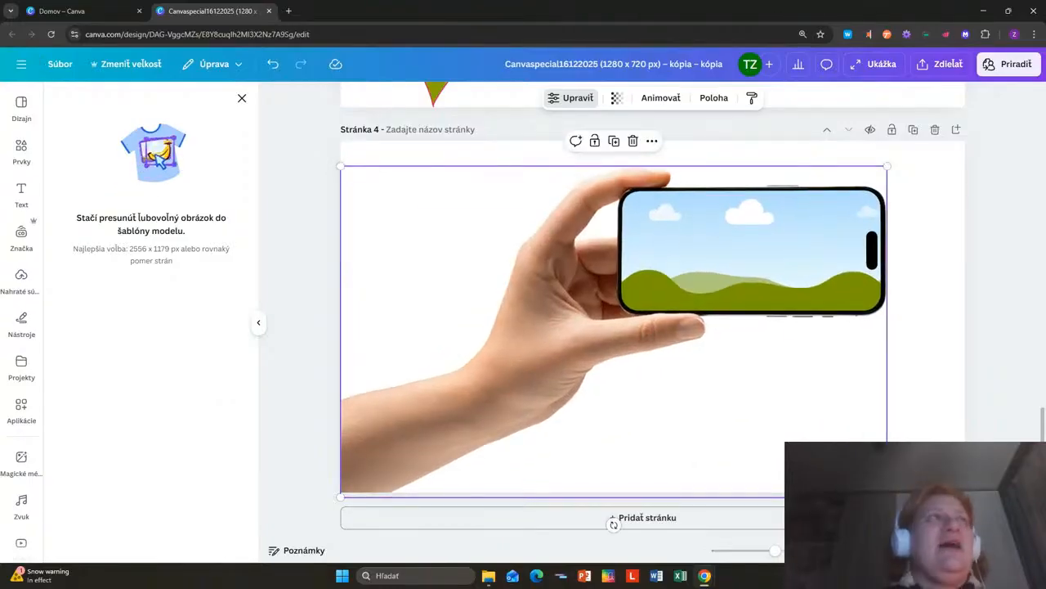
Step: Fill the phone screen of the hand mockup on page 4 with the uploaded Canva ŠPECIÁL "Frames & Mockups" banner image
click(22, 278)
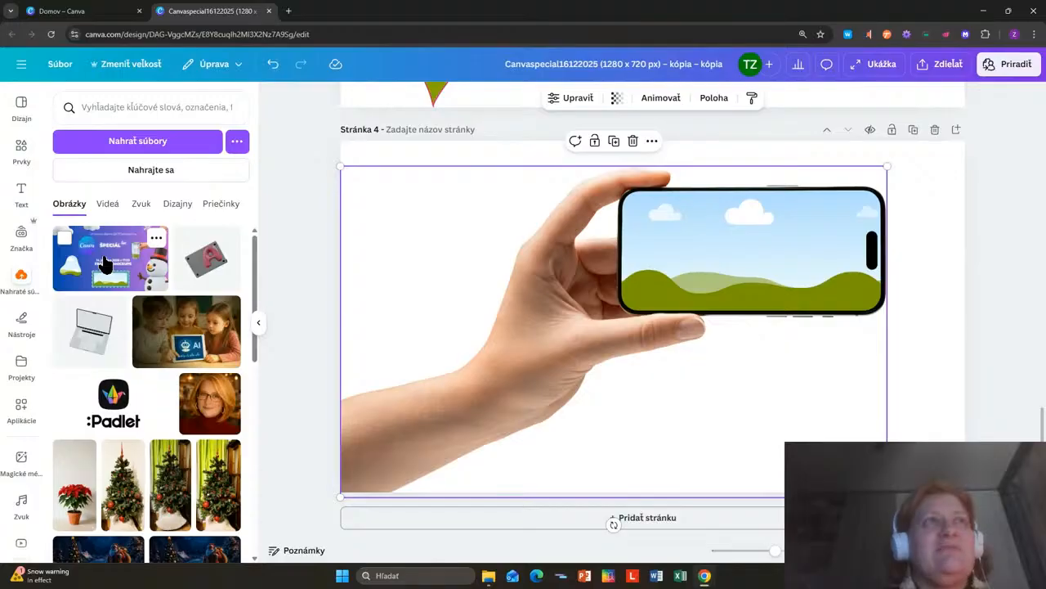
drag(104, 262, 615, 306)
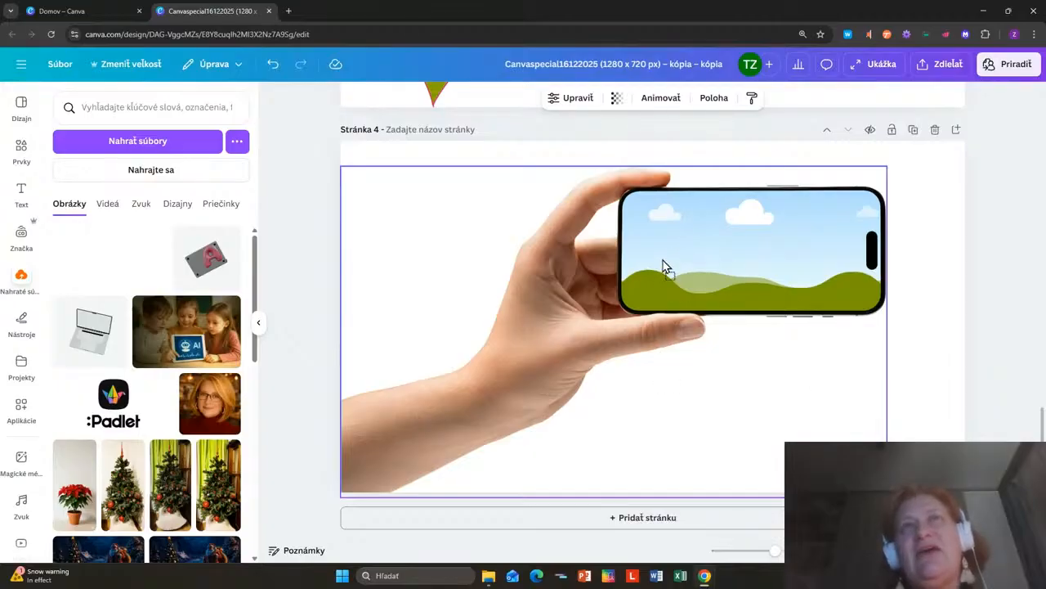
drag(664, 265, 739, 252)
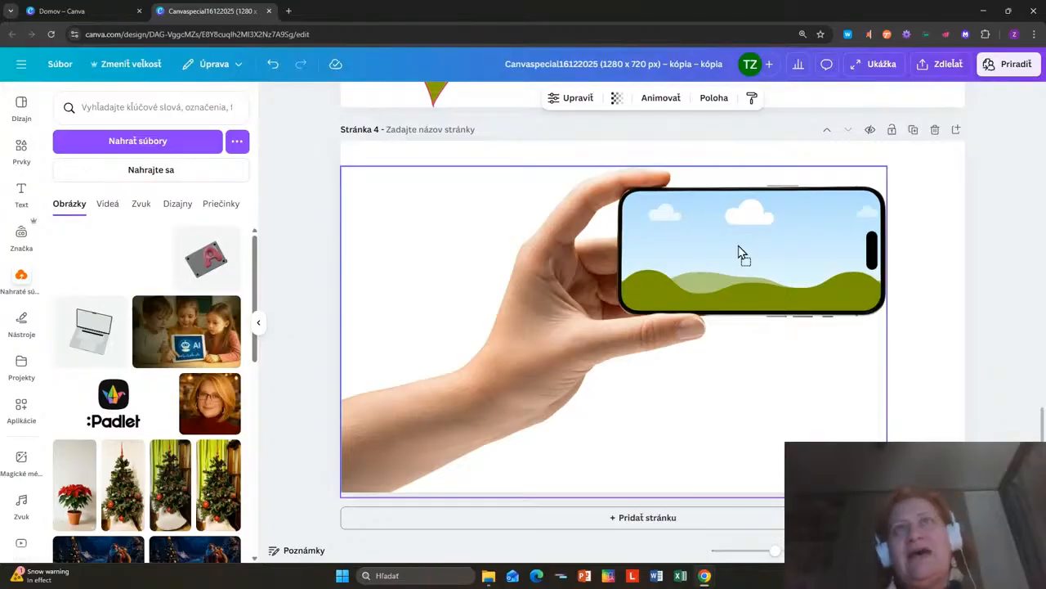
drag(739, 251, 668, 275)
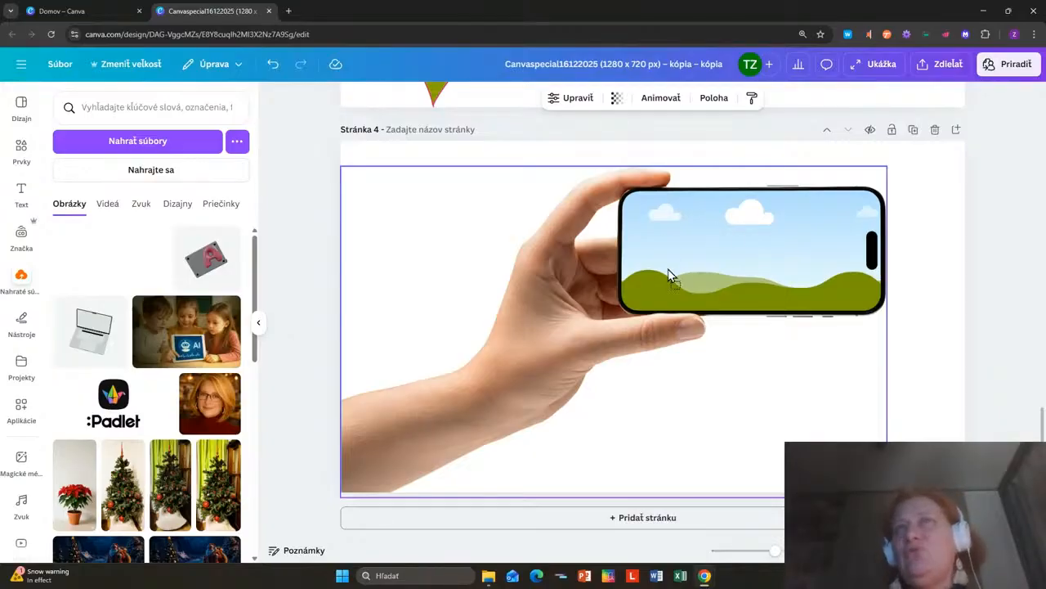
drag(815, 290, 724, 251)
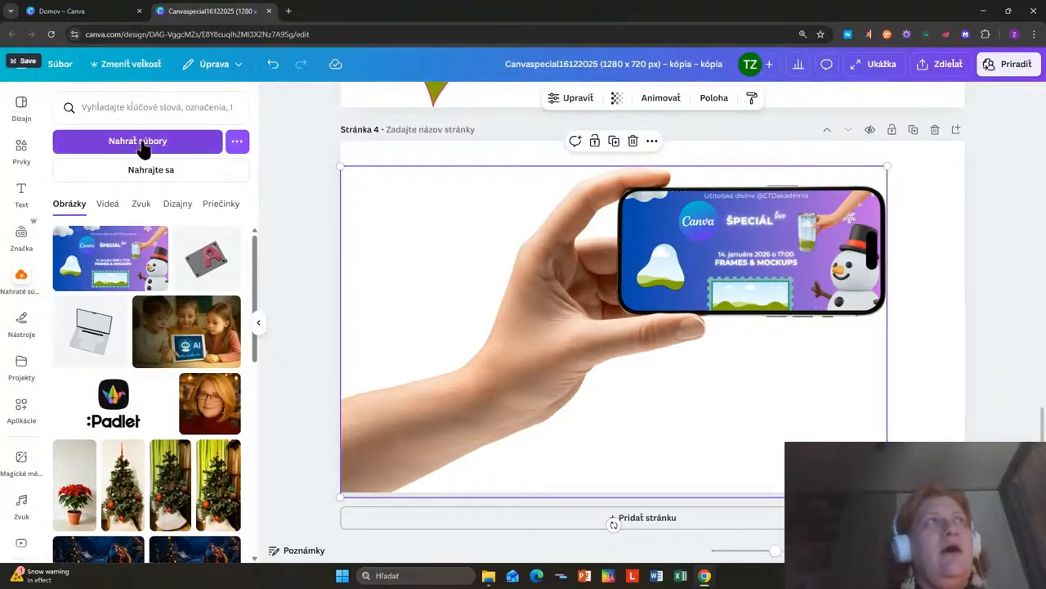
Step: Add a blank page 5 and look through all the print mockups in the Tlač section of Modely
click(22, 149)
scroll(233, 245, down, 5)
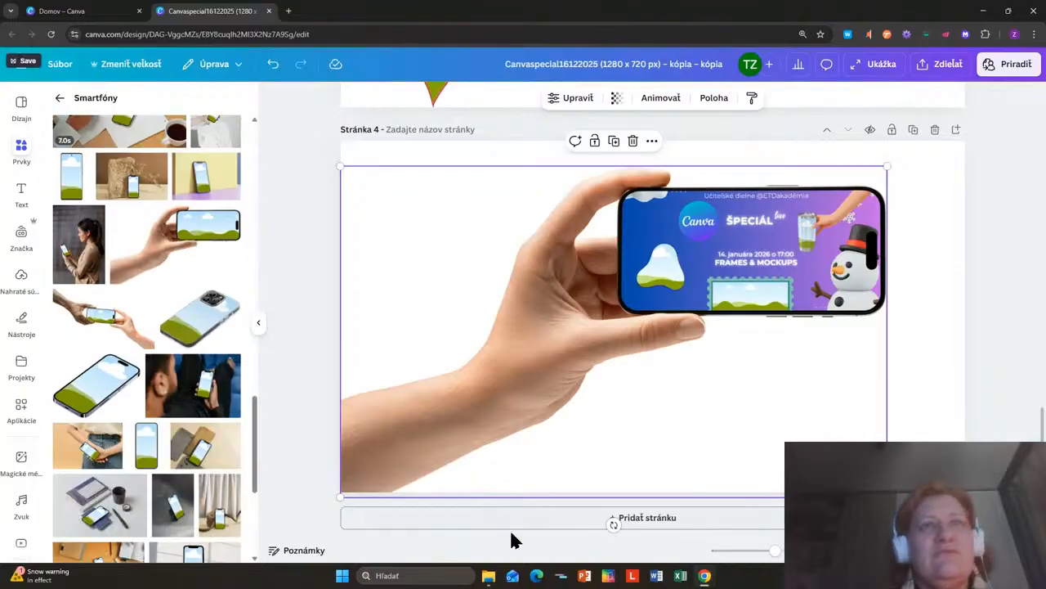
click(573, 524)
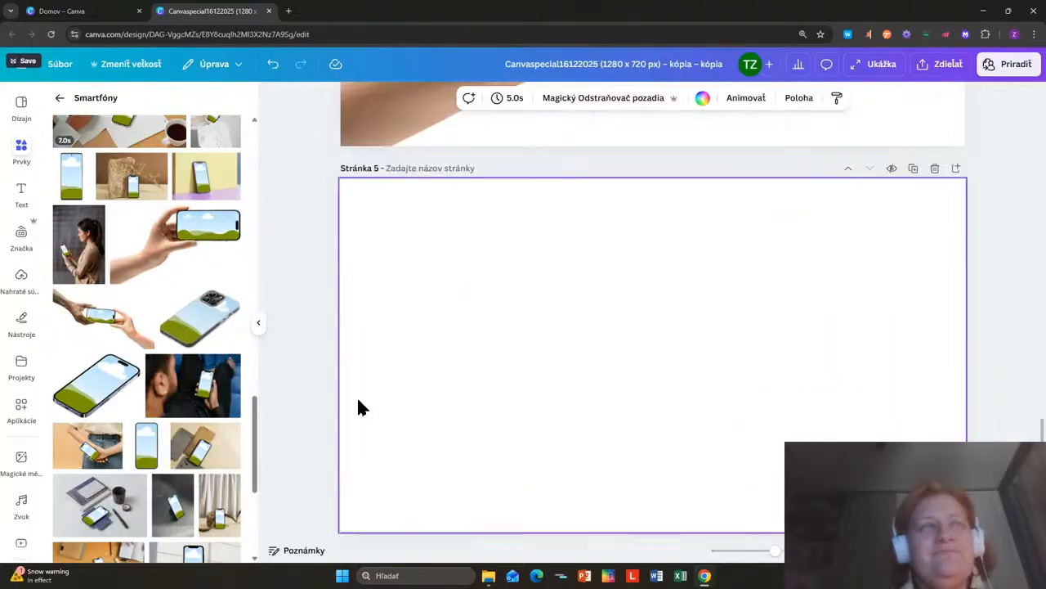
click(60, 98)
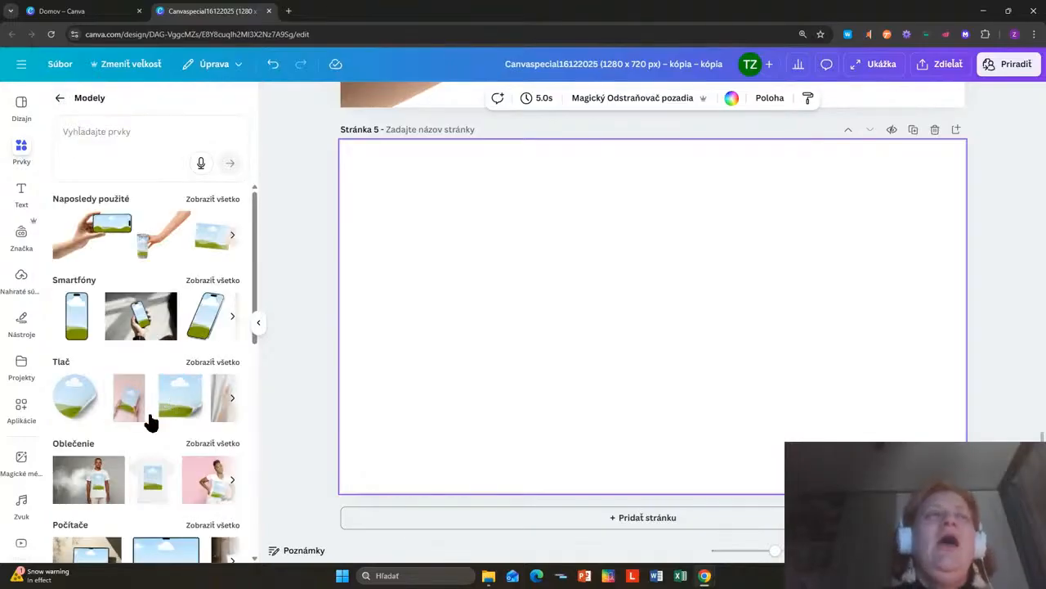
click(205, 364)
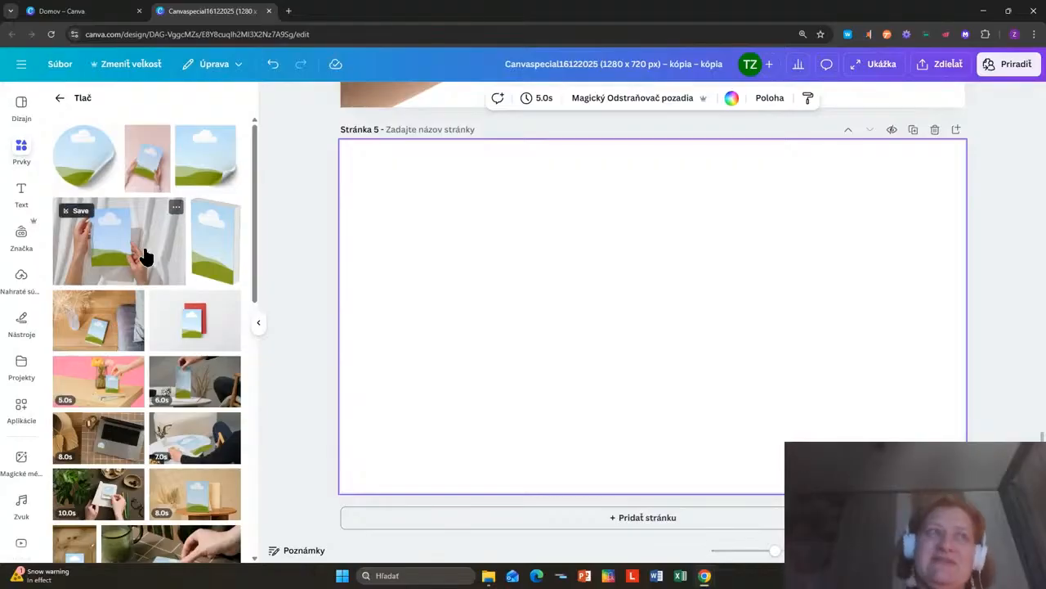
scroll(162, 457, down, 5)
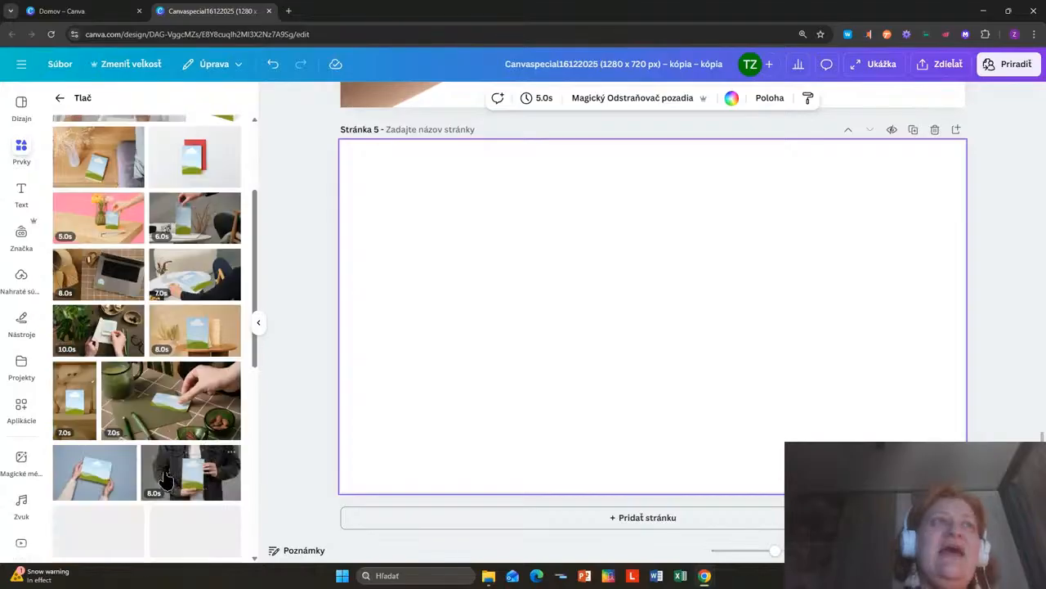
scroll(160, 413, down, 1)
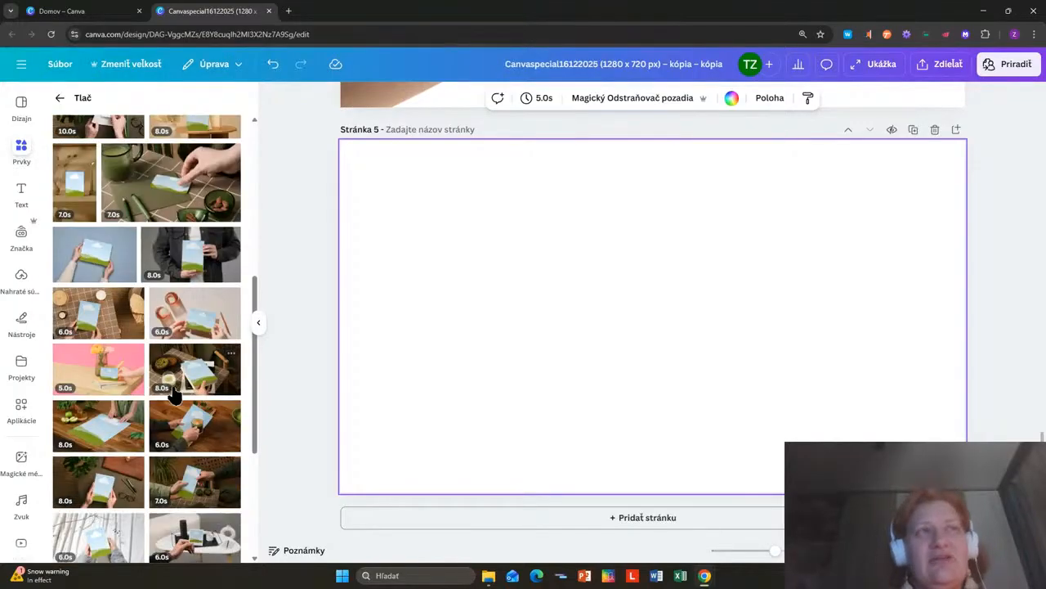
scroll(200, 429, down, 2)
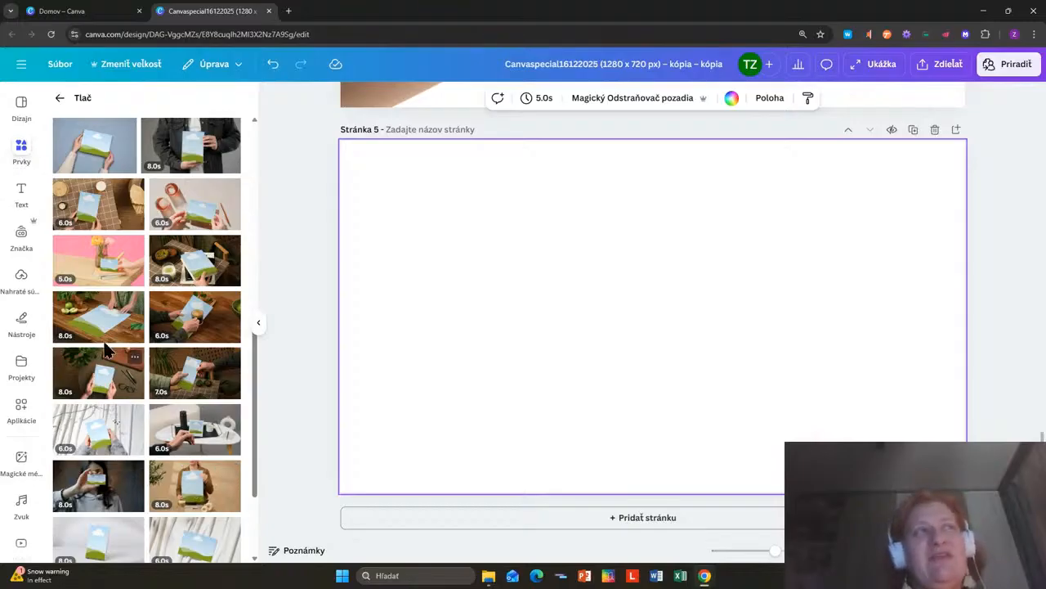
scroll(94, 384, up, 2)
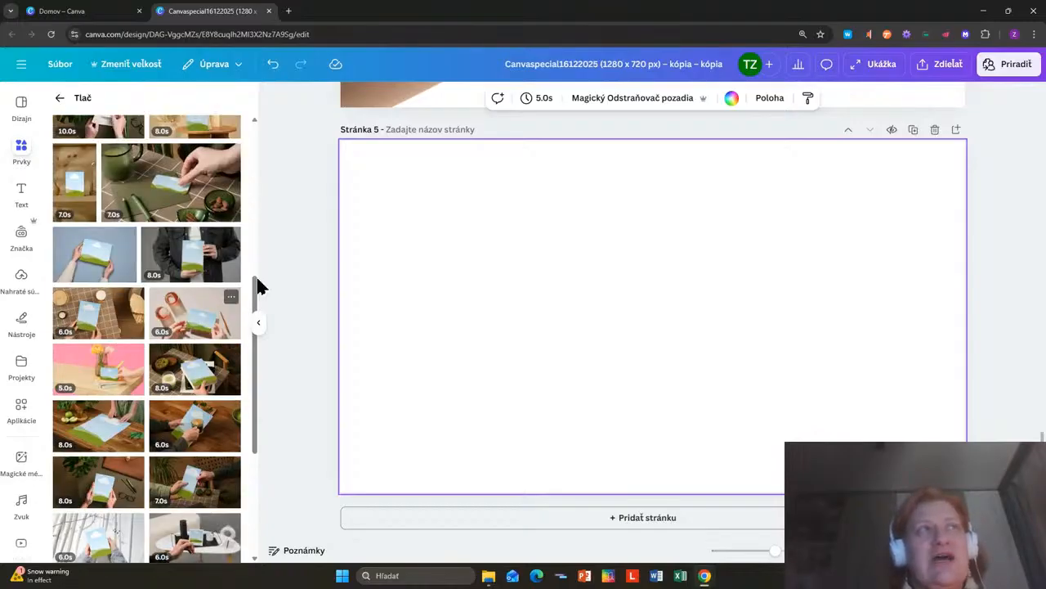
Step: Add the 8.0s video mockup of hands laying a poster on a wooden table to page 5 and enlarge it to fill the page
click(89, 431)
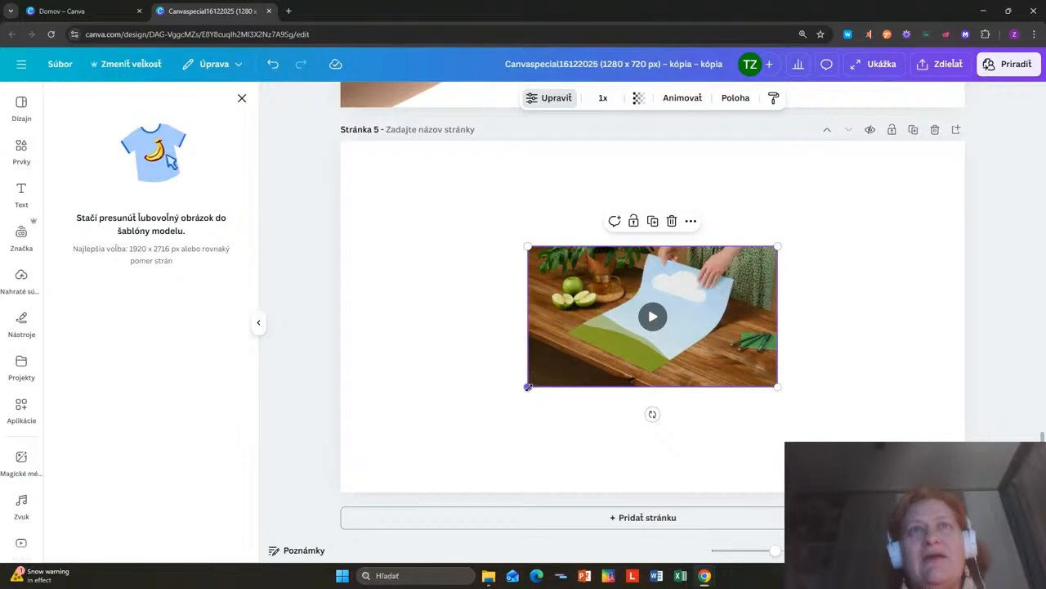
drag(528, 386, 344, 503)
drag(778, 246, 964, 143)
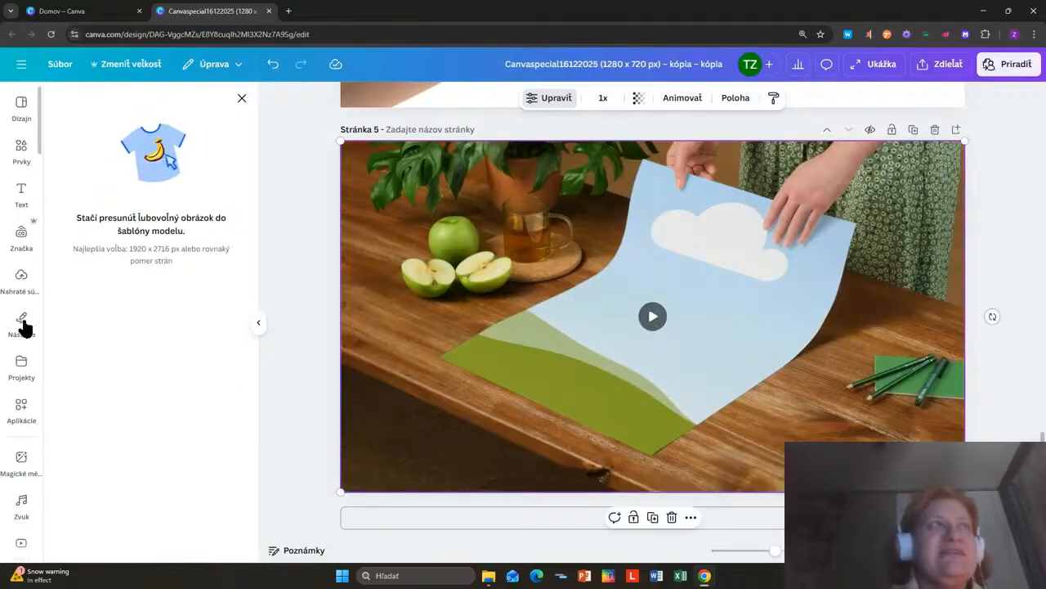
Step: Try searching the Modely category for "pole" and clear the search
click(21, 152)
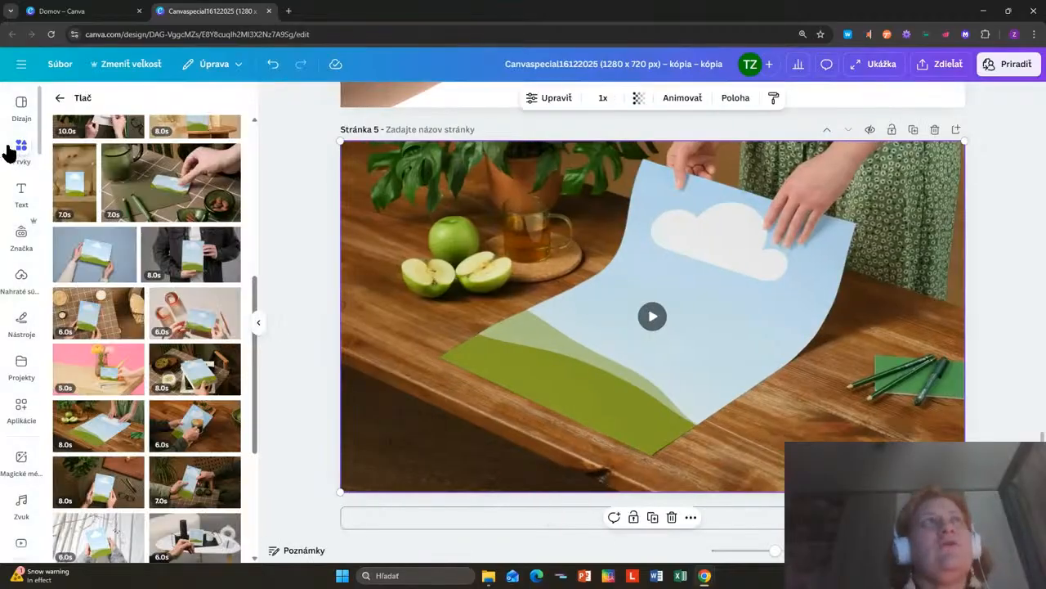
click(60, 99)
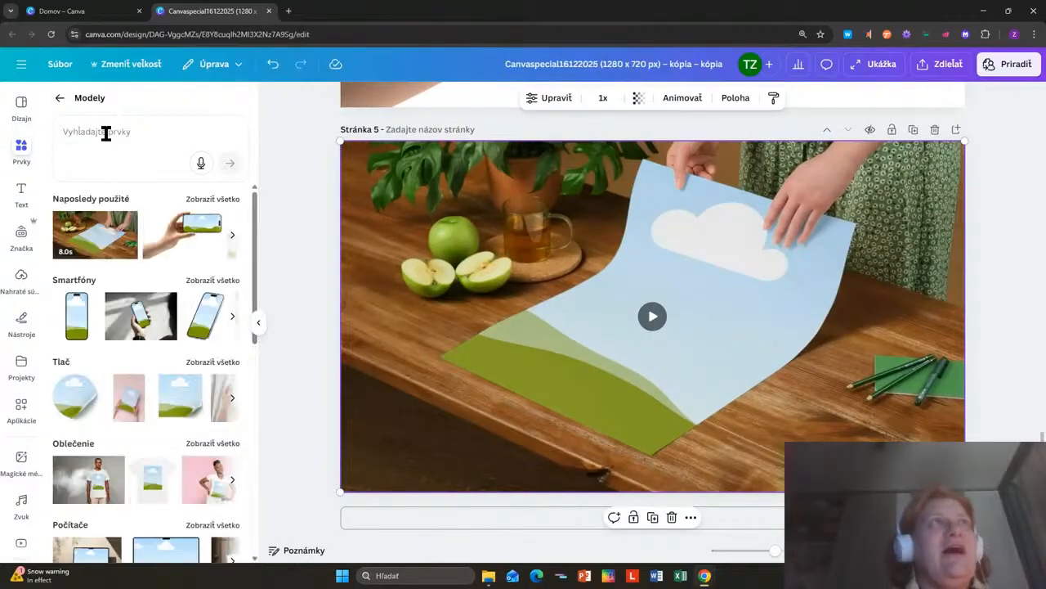
click(106, 134)
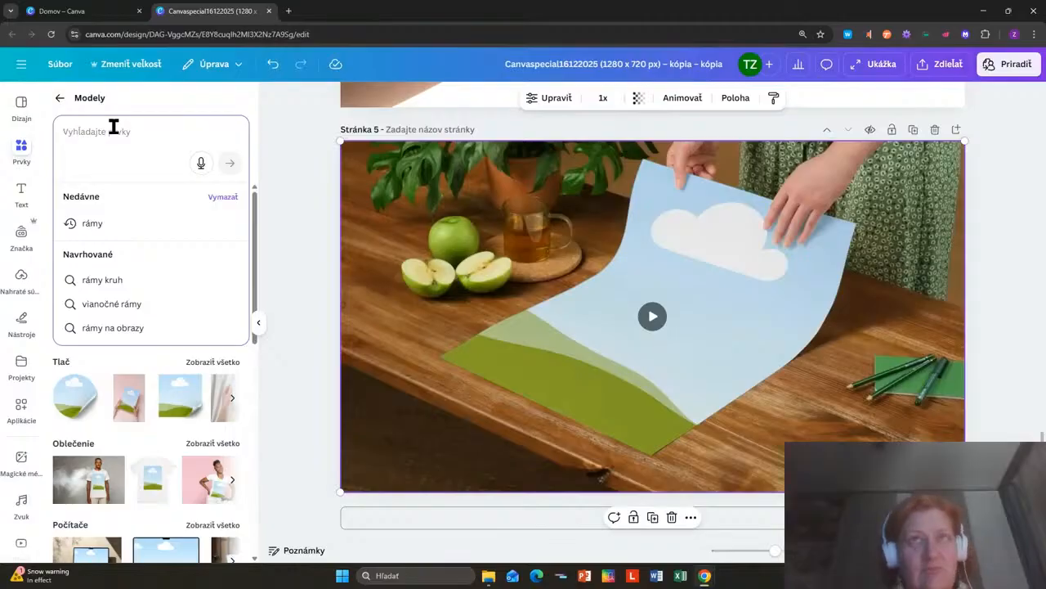
text(pole)
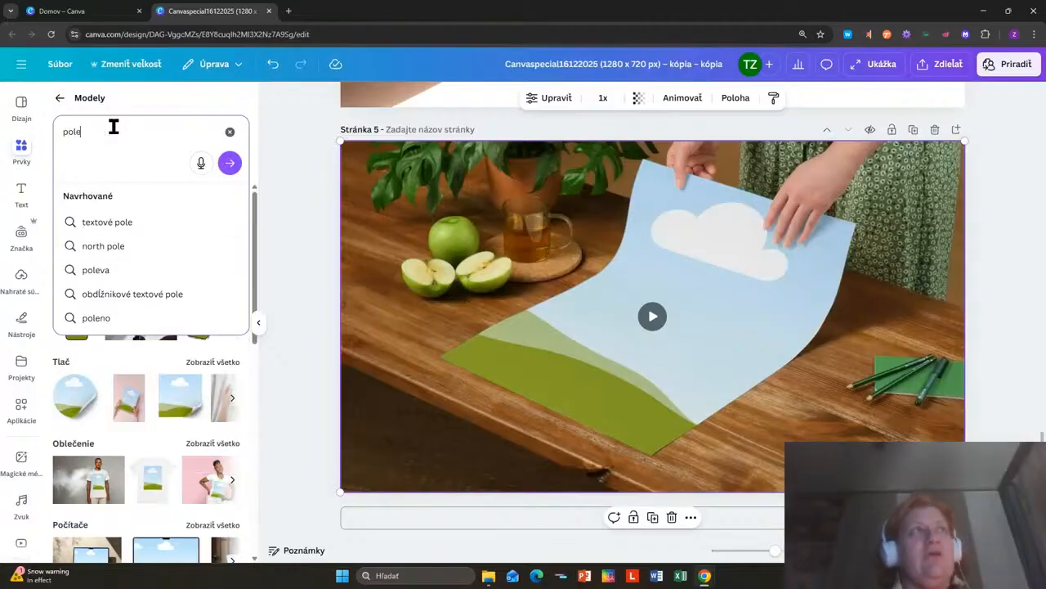
key(Return)
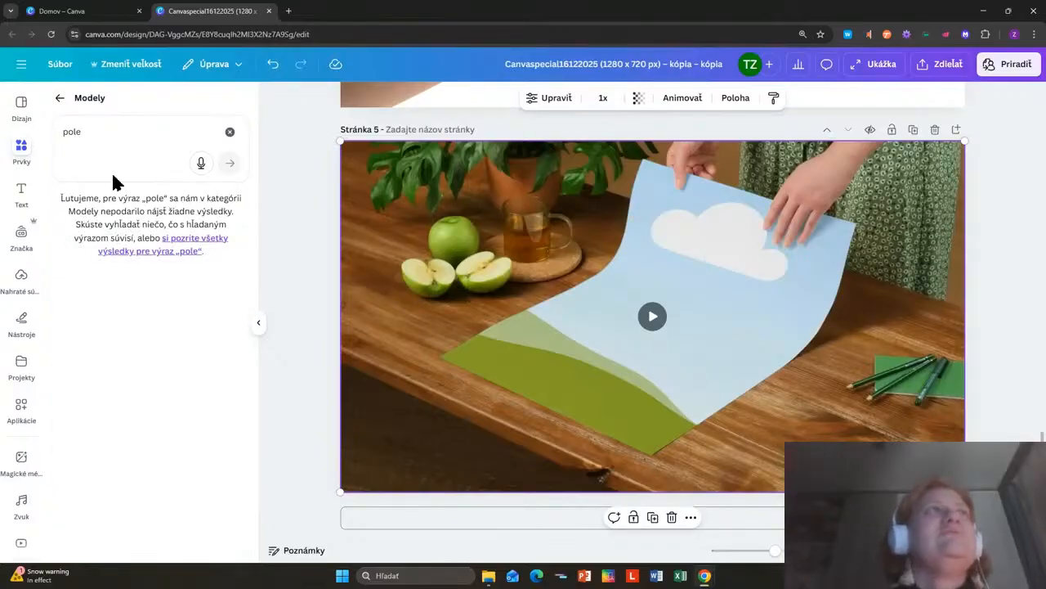
click(230, 131)
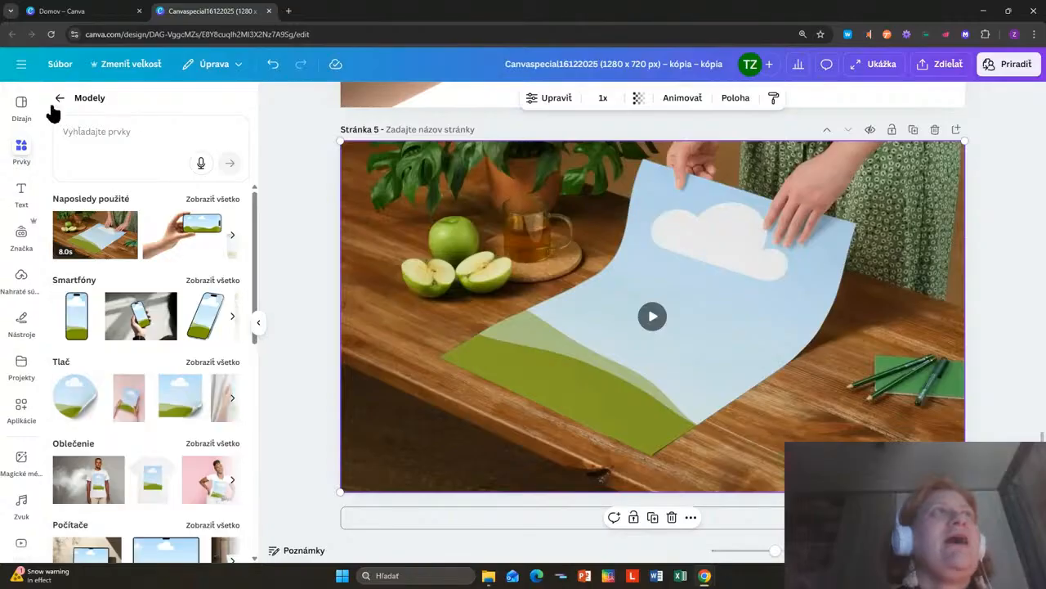
Step: Search all elements for "pole" and show all the photo results
click(60, 99)
click(103, 108)
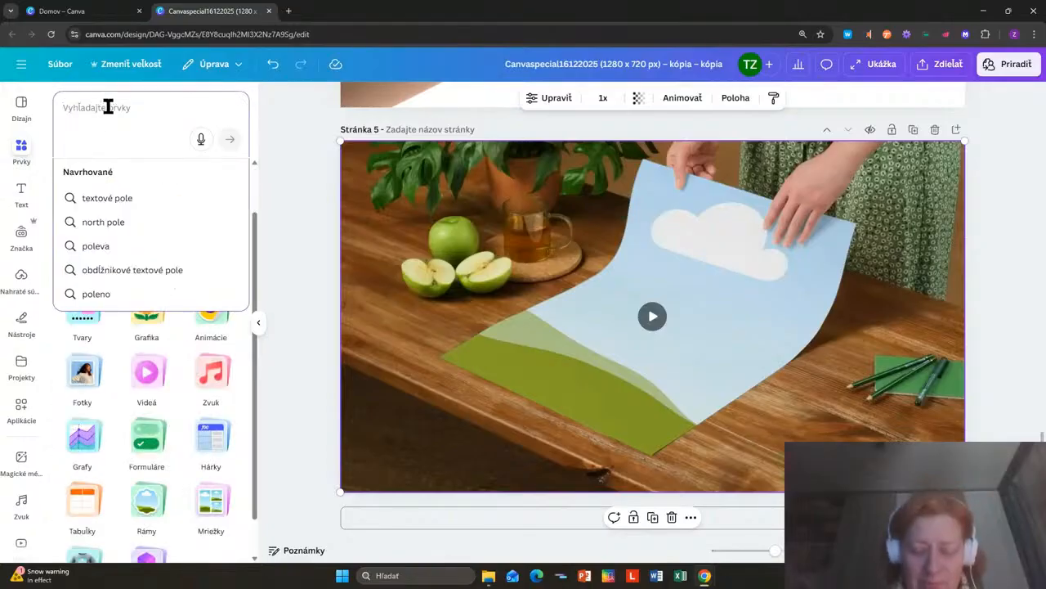
text(pole)
key(Return)
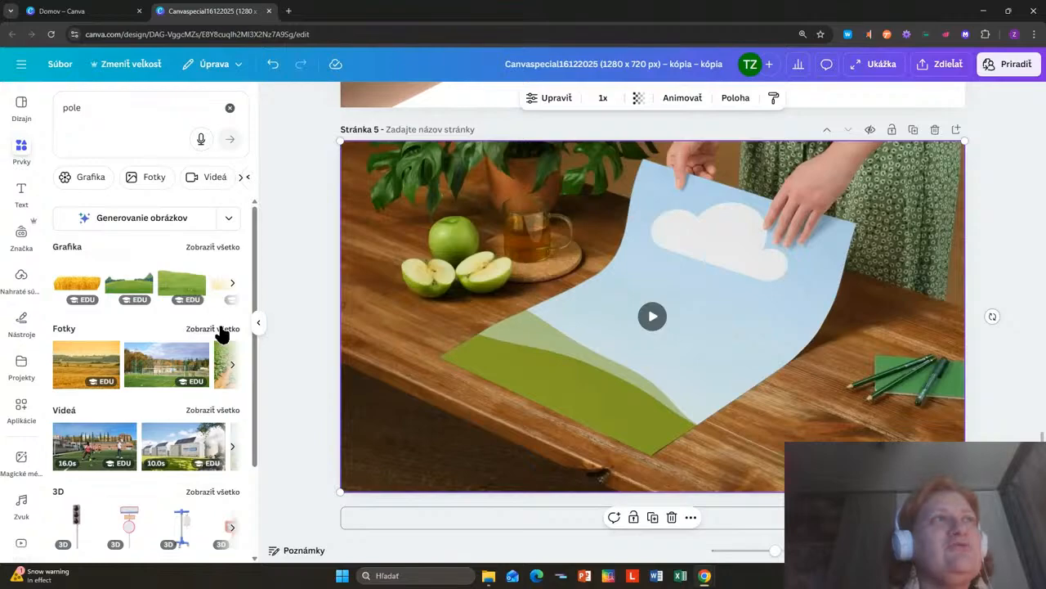
click(217, 329)
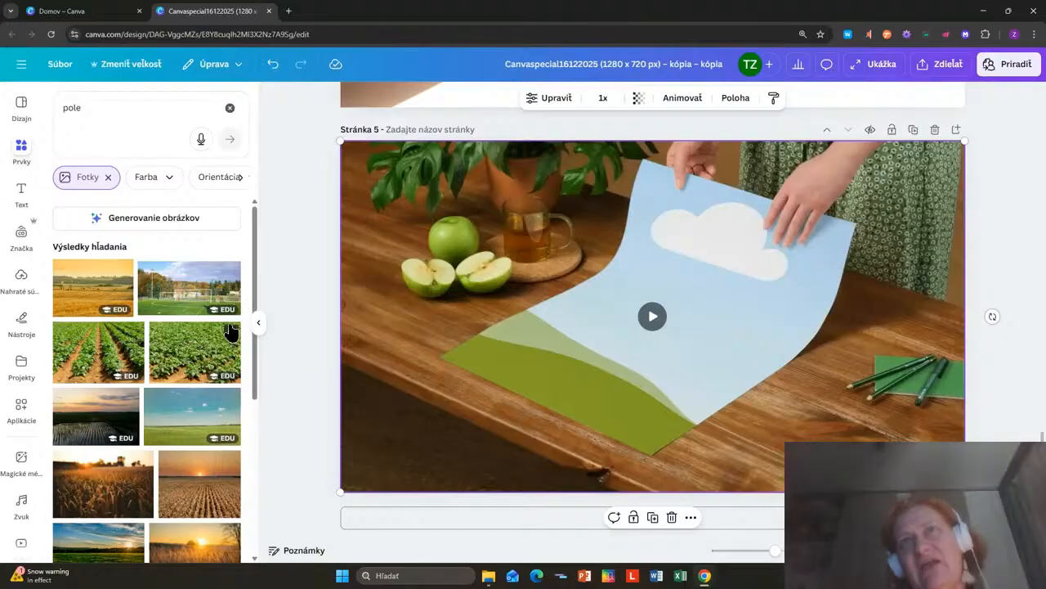
Step: Place the photo of a green field under a blue cloudy sky into the poster of the page 5 video mockup
scroll(198, 420, down, 10)
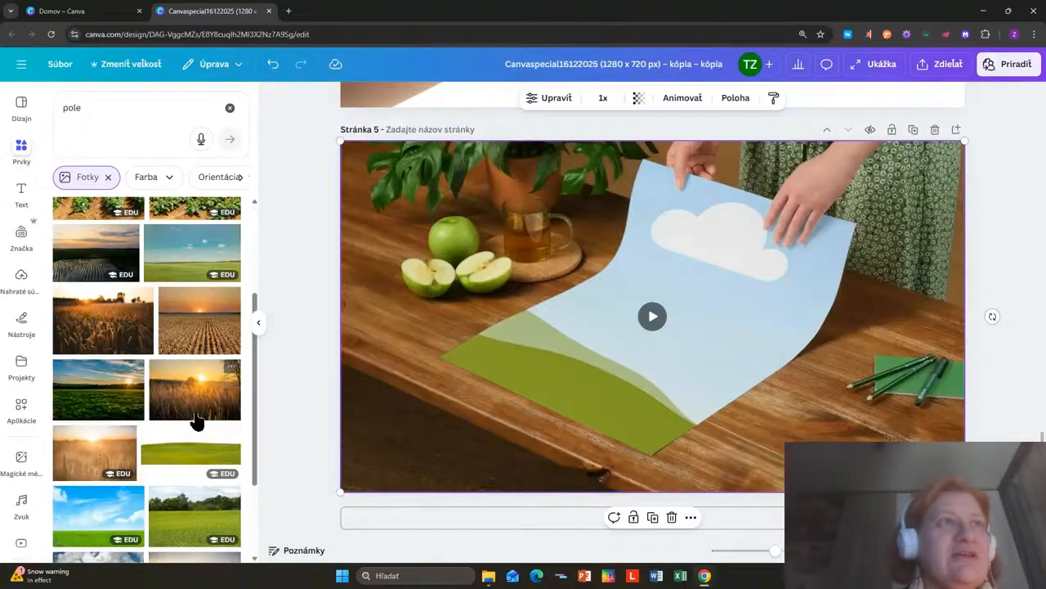
scroll(197, 413, down, 2)
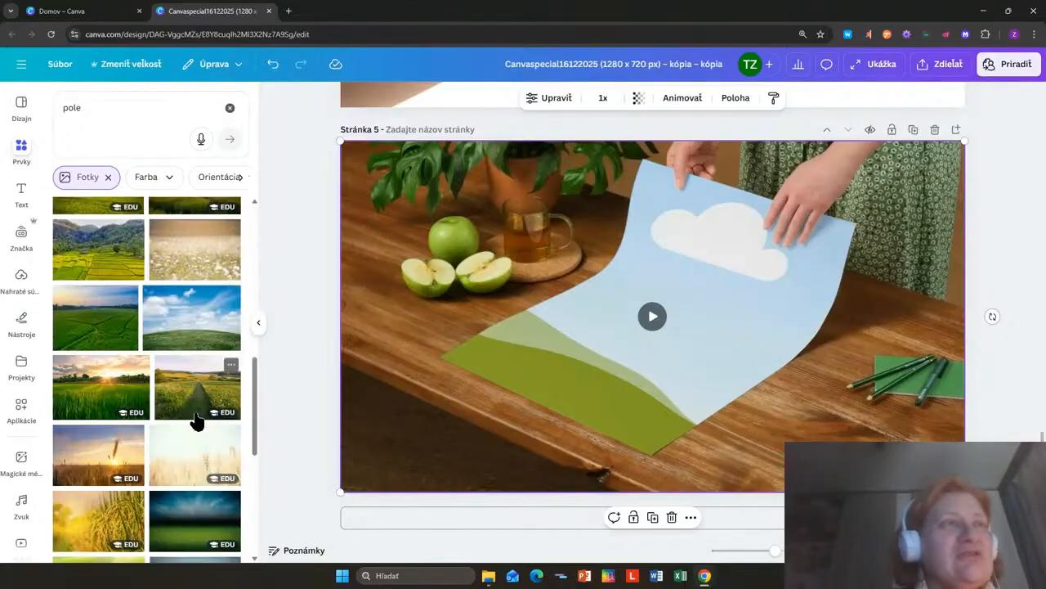
scroll(196, 422, down, 1)
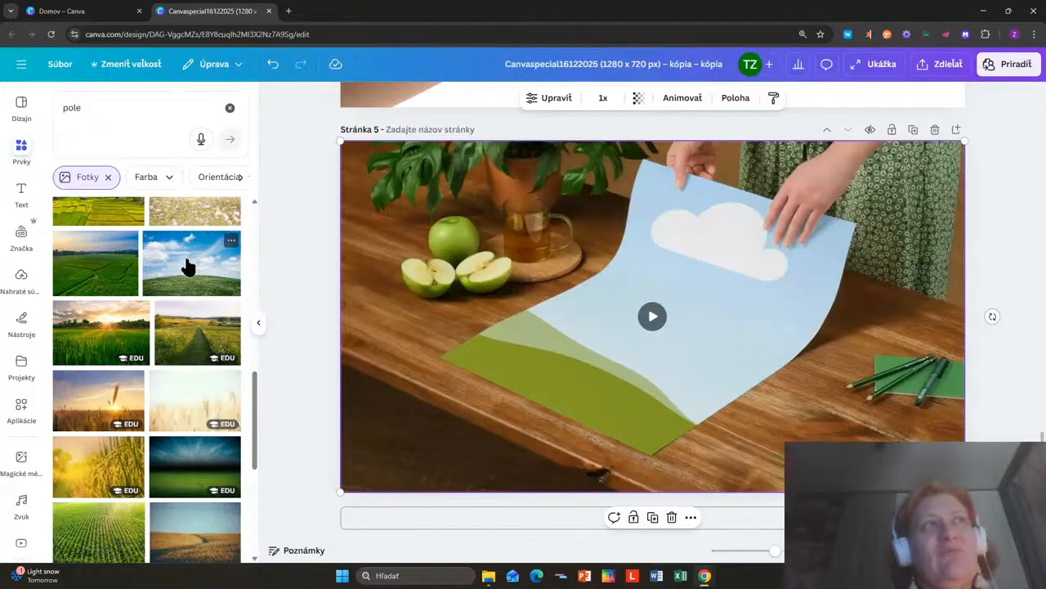
drag(187, 271, 685, 278)
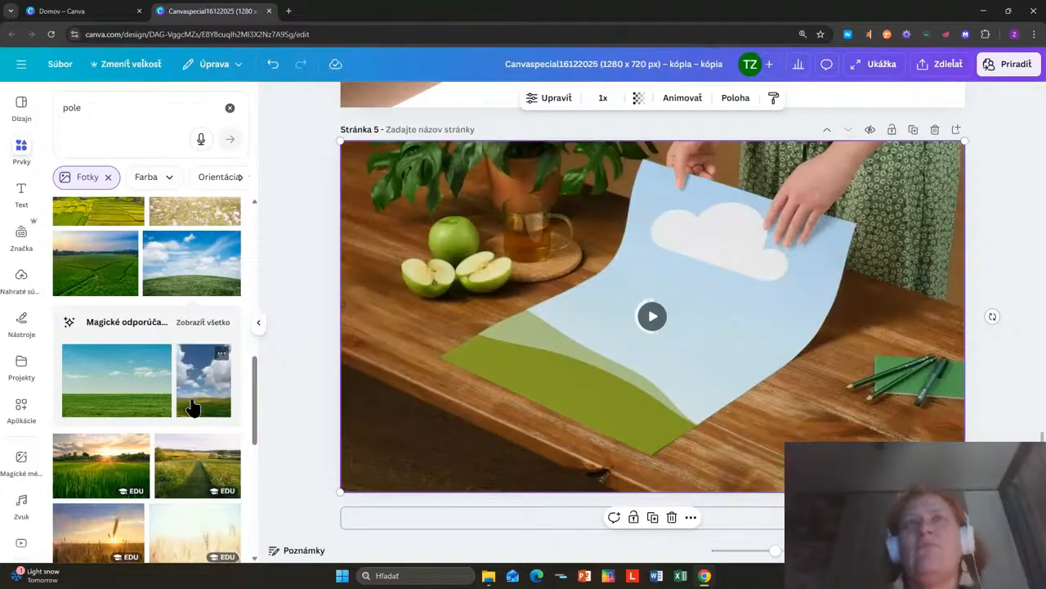
drag(192, 407, 565, 334)
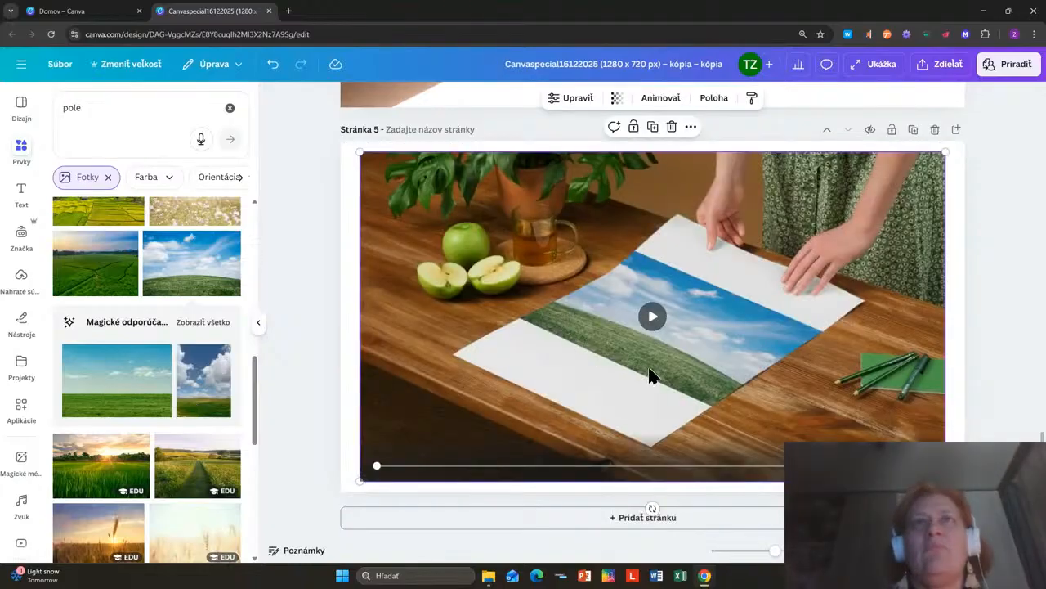
Step: Make the field photo fill the whole poster, nudged slightly to the right, and play the mockup video
double_click(710, 377)
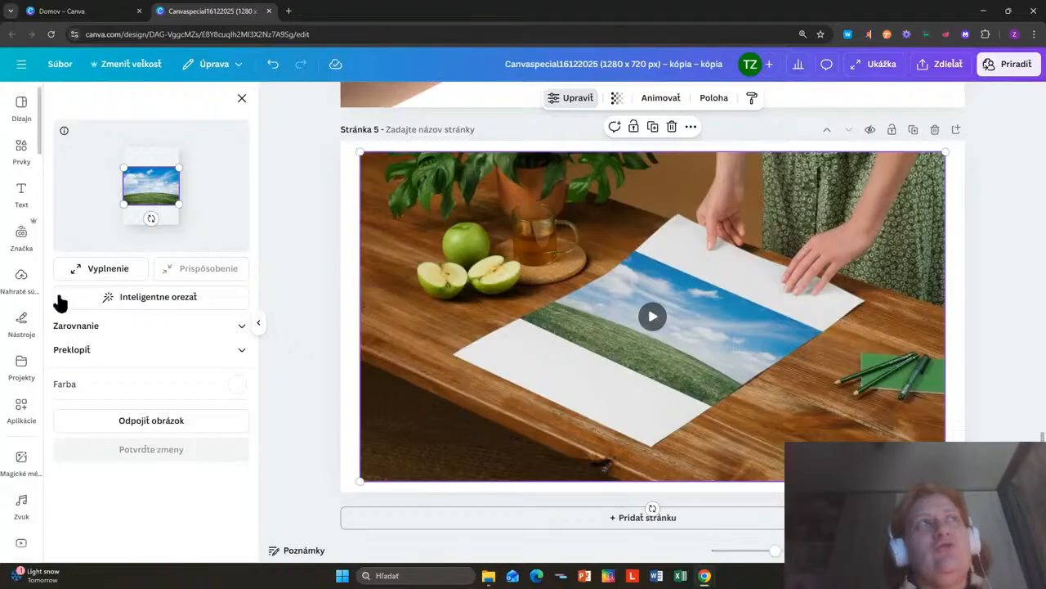
click(96, 269)
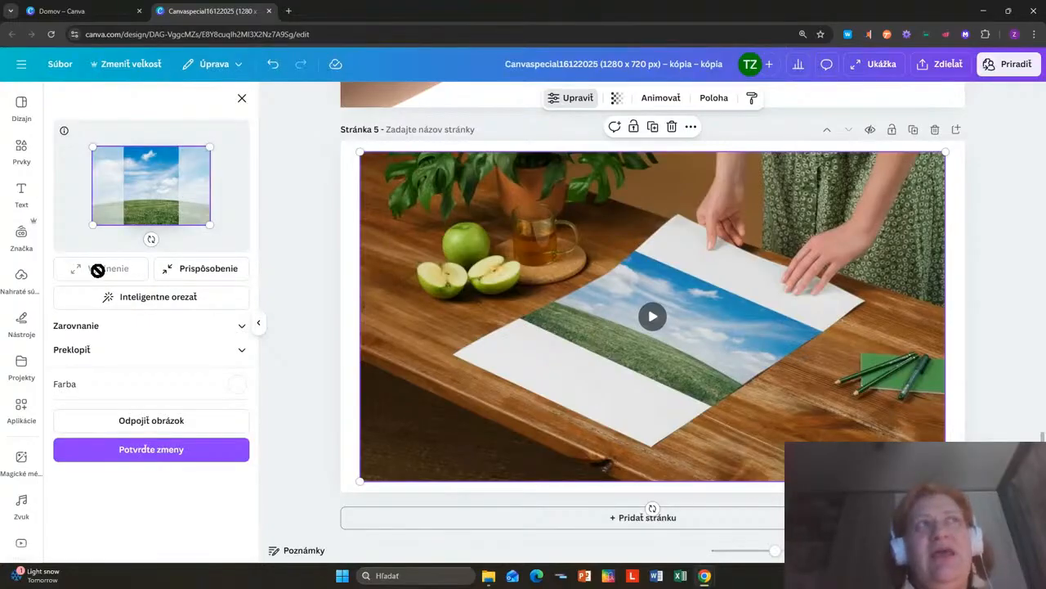
mouse_move(163, 194)
mouse_down()
mouse_move(194, 196)
mouse_move(116, 187)
mouse_move(162, 195)
mouse_up()
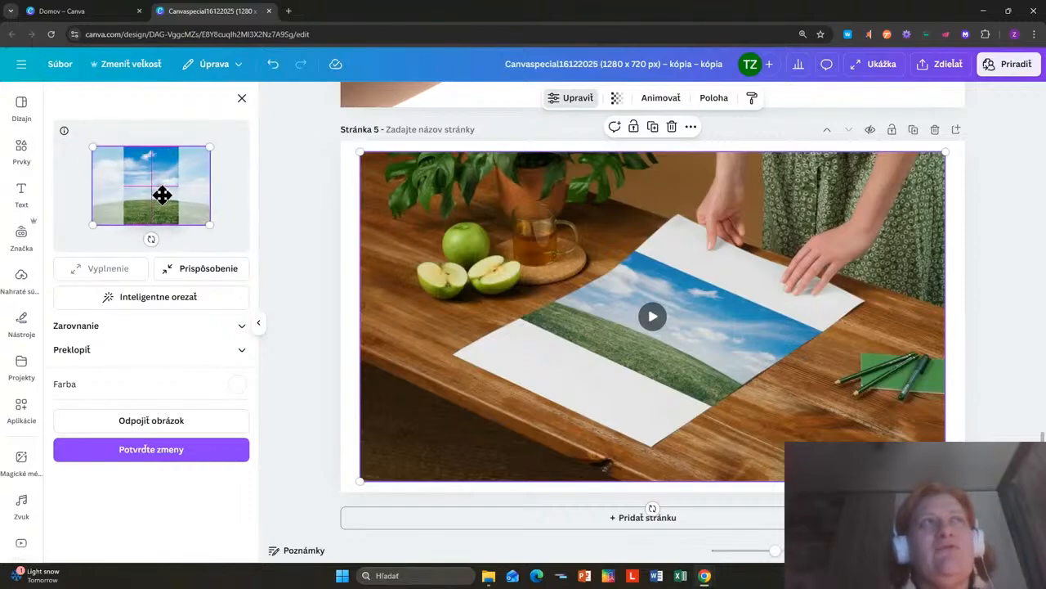
mouse_move(140, 203)
mouse_down()
mouse_move(169, 205)
mouse_move(145, 205)
mouse_up()
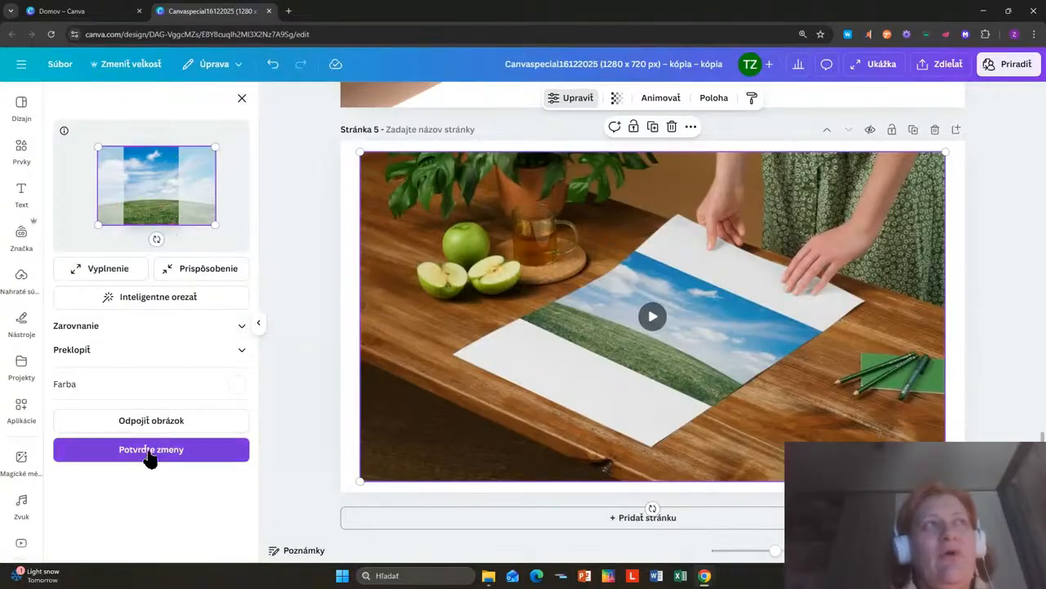
click(150, 452)
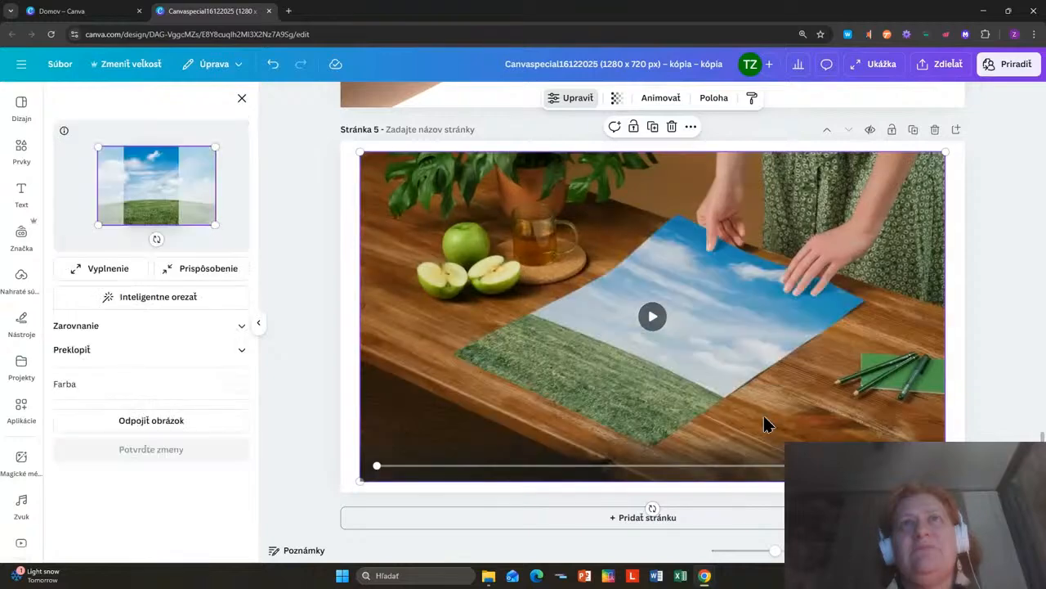
click(658, 317)
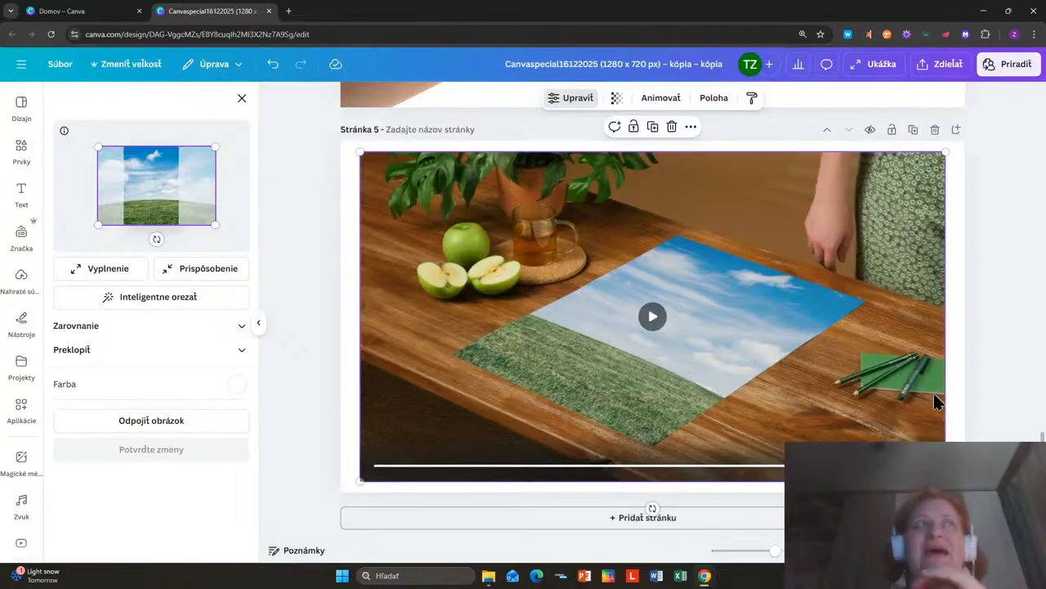
Step: Clear the "pole" search, open the Modely category of elements and add a blank page after page 5
click(242, 99)
click(86, 108)
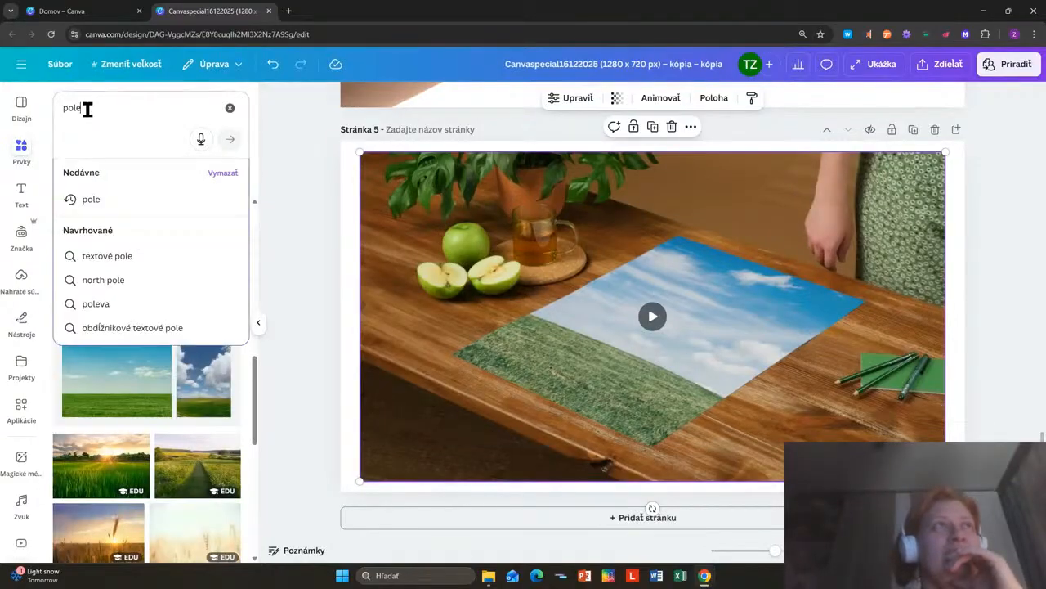
click(229, 108)
scroll(229, 433, down, 2)
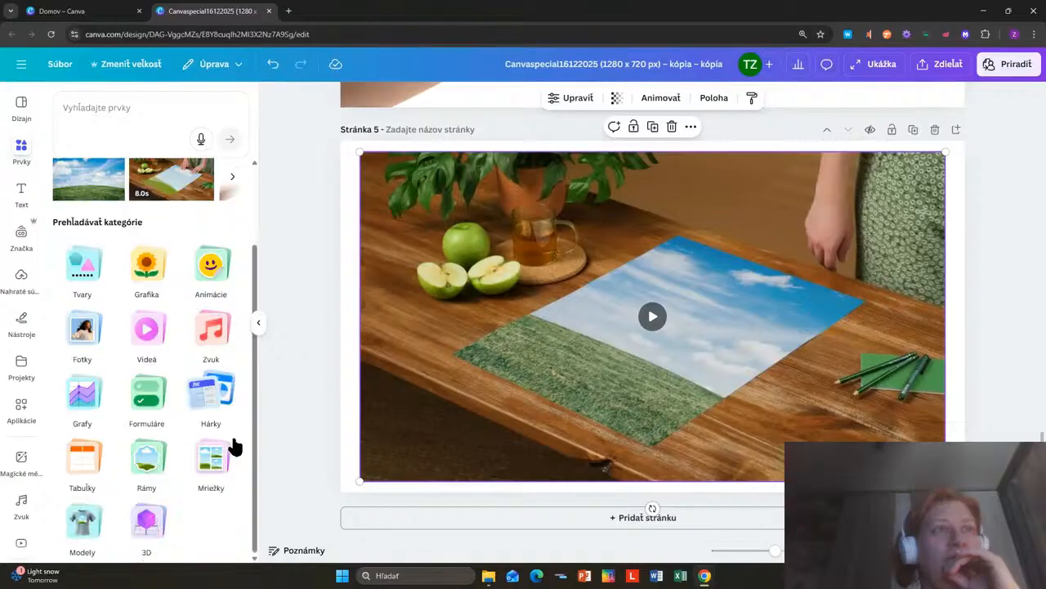
click(79, 527)
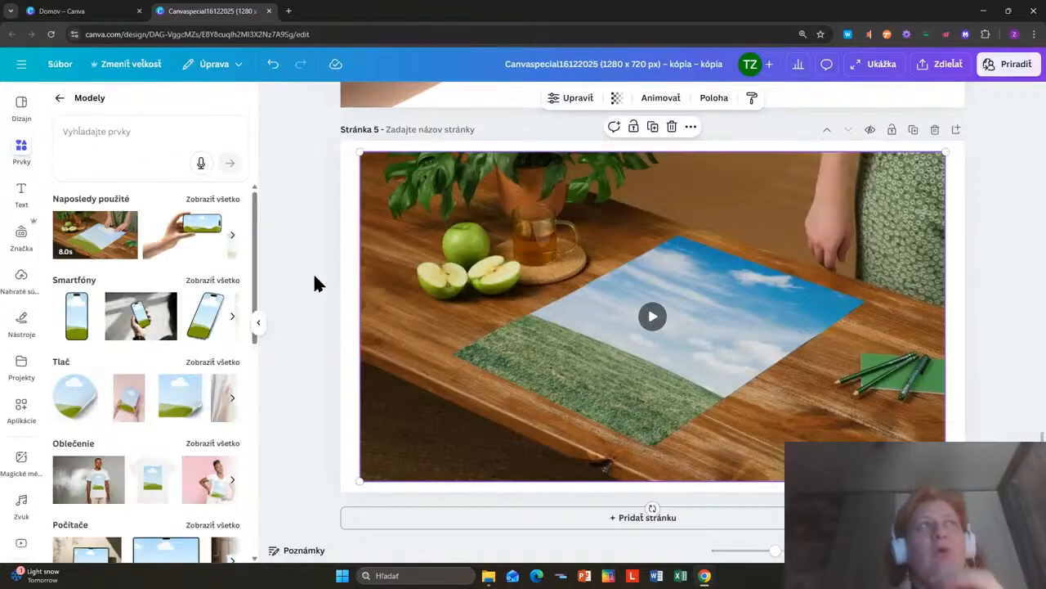
scroll(141, 383, down, 2)
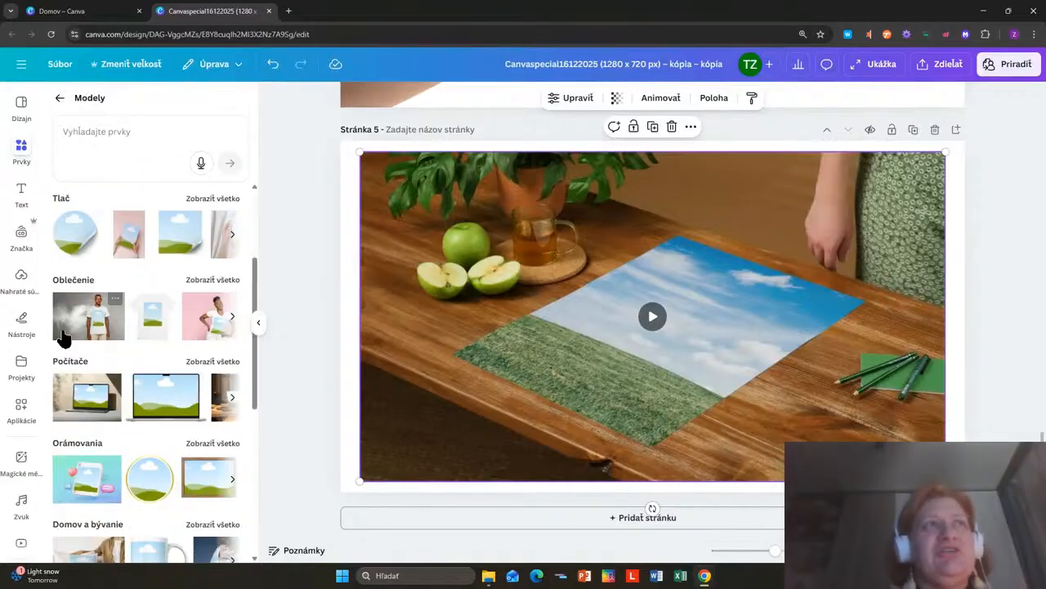
click(699, 516)
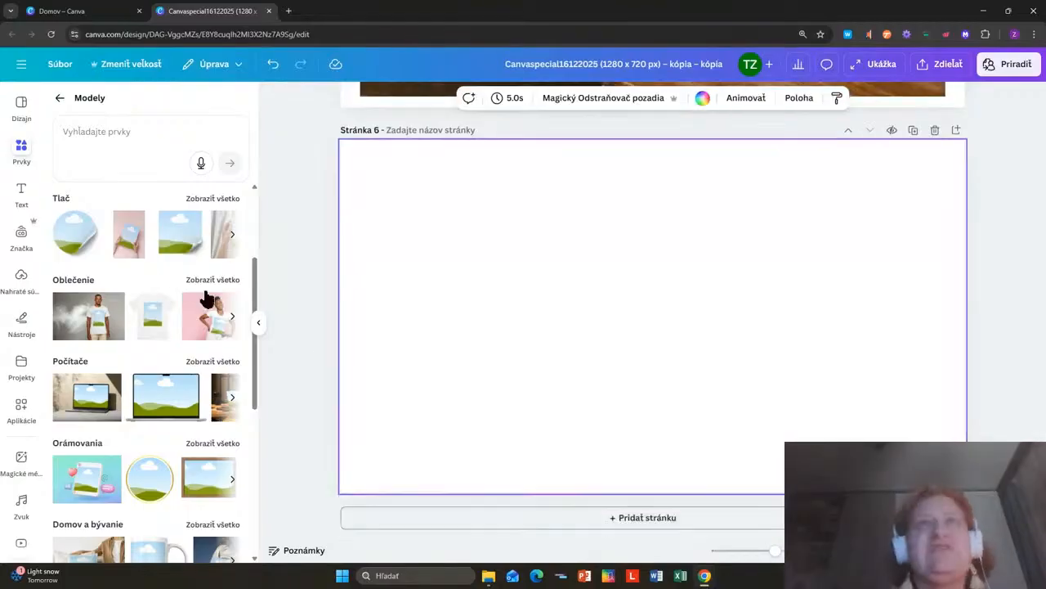
Step: Browse the mockups in the Oblečenie and Orámovania collections of the Modely category
click(220, 280)
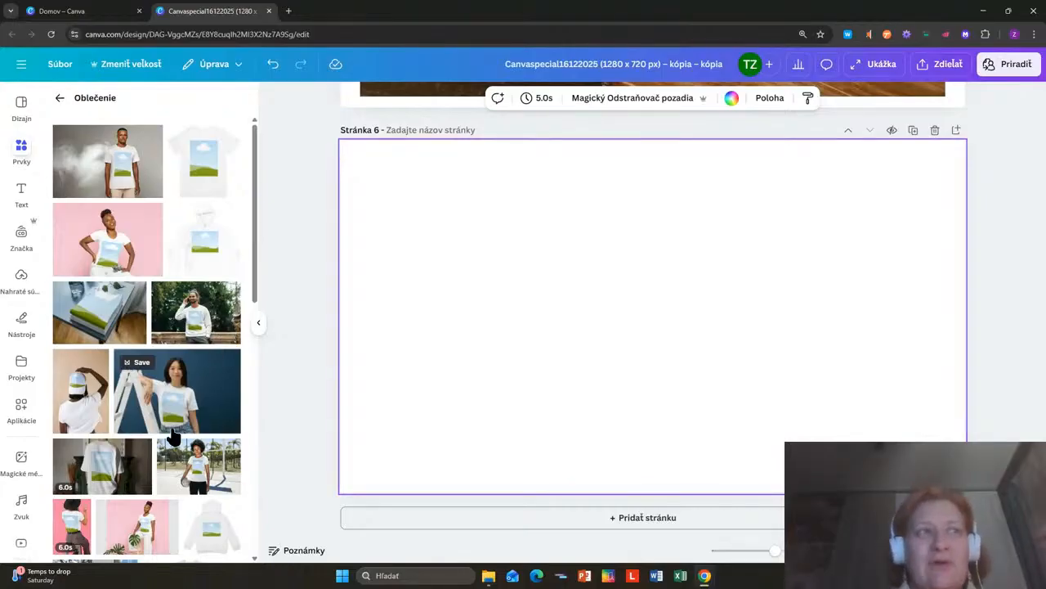
scroll(171, 438, down, 10)
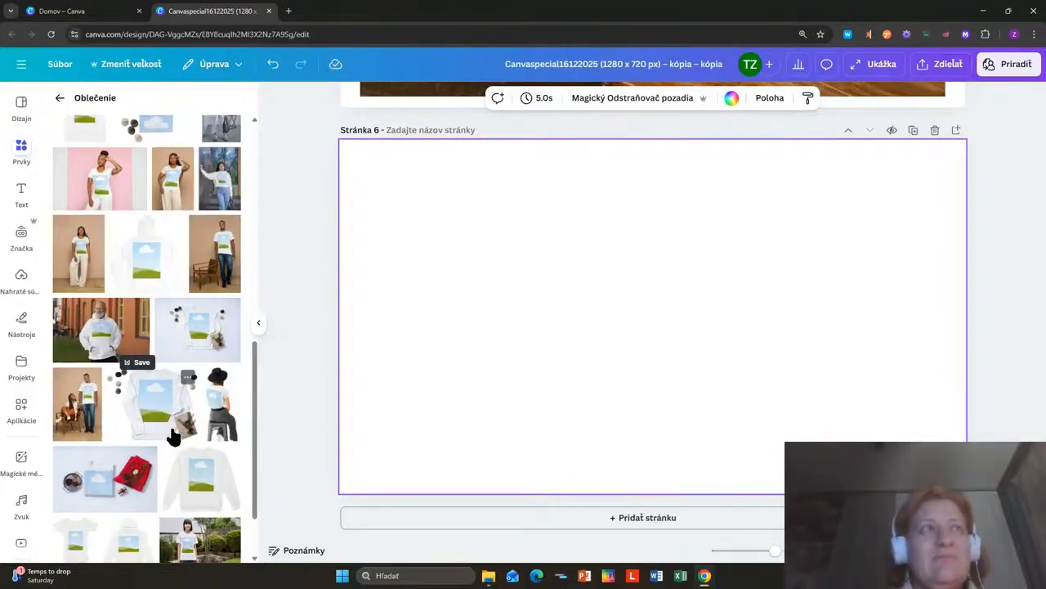
scroll(163, 327, up, 5)
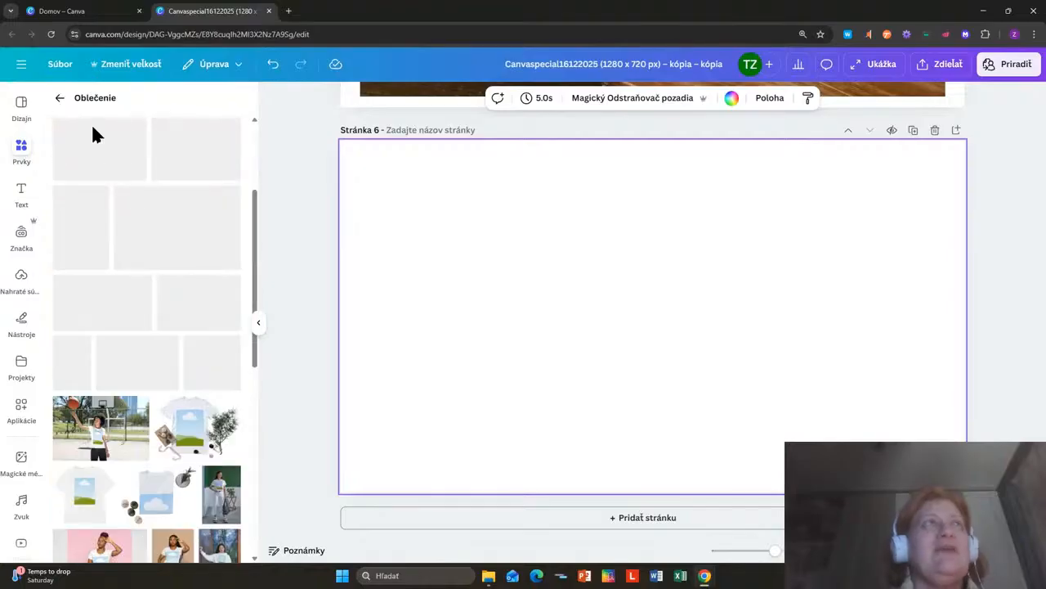
click(60, 97)
scroll(172, 437, down, 3)
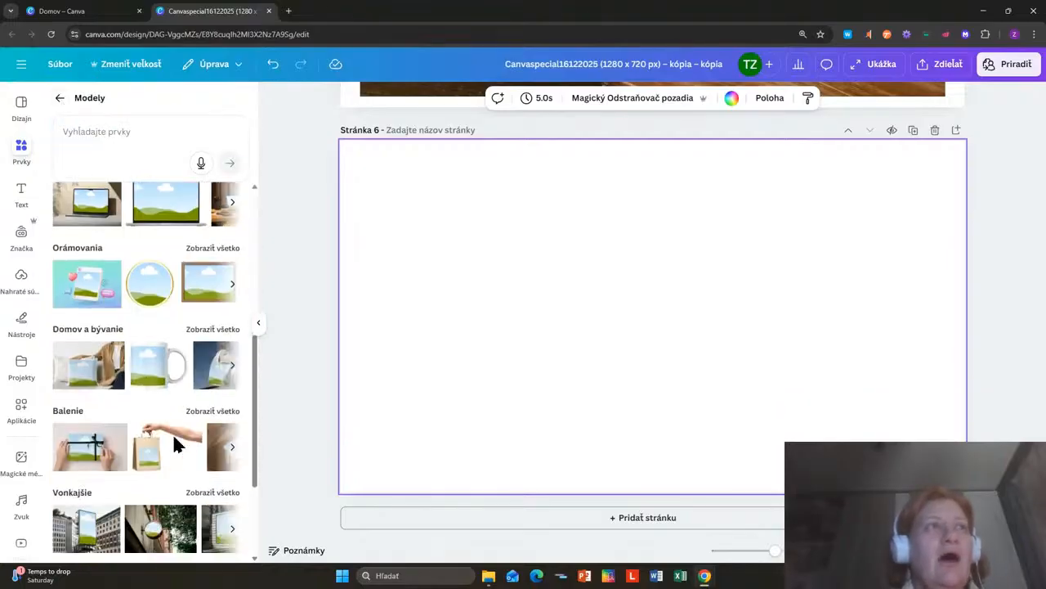
scroll(196, 286, up, 3)
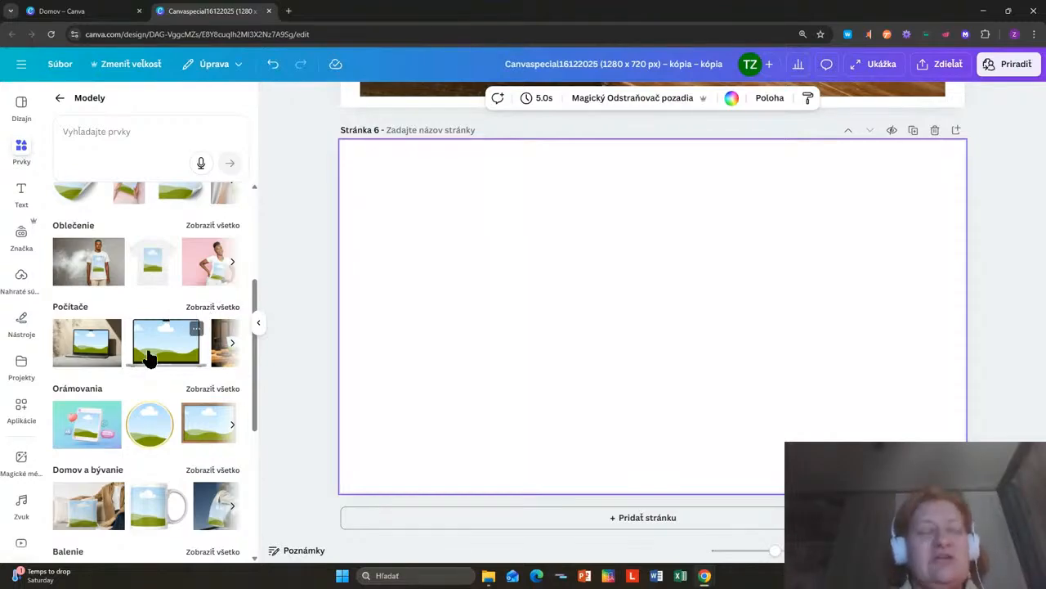
scroll(173, 384, down, 1)
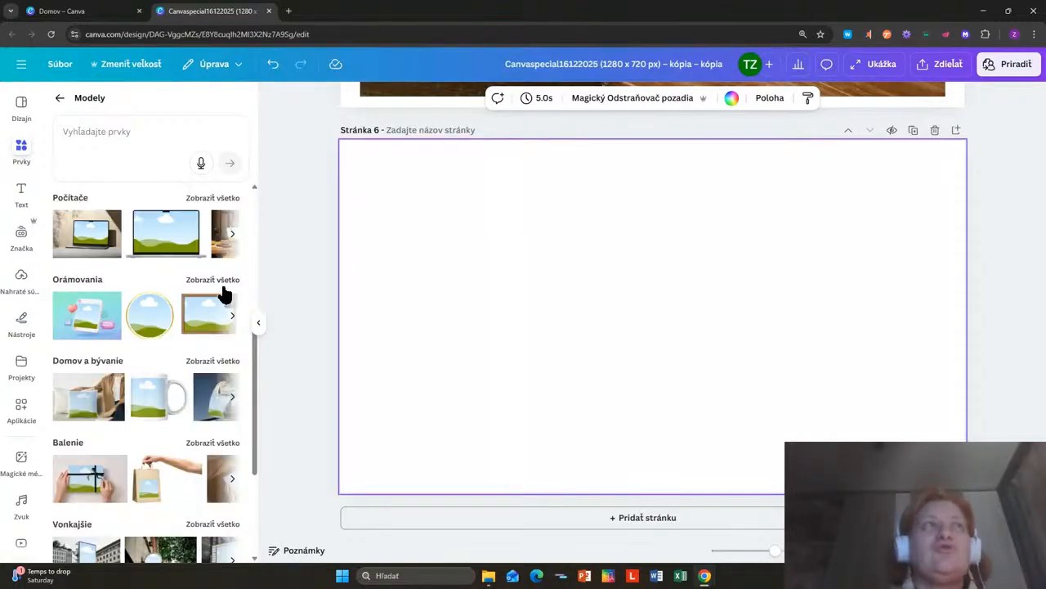
click(218, 280)
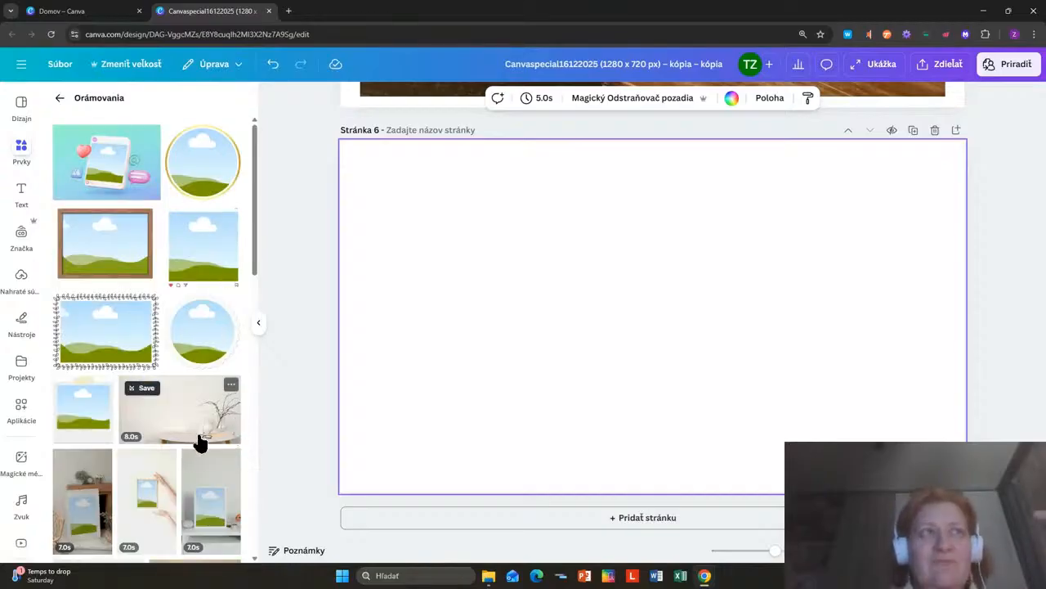
scroll(233, 442, down, 2)
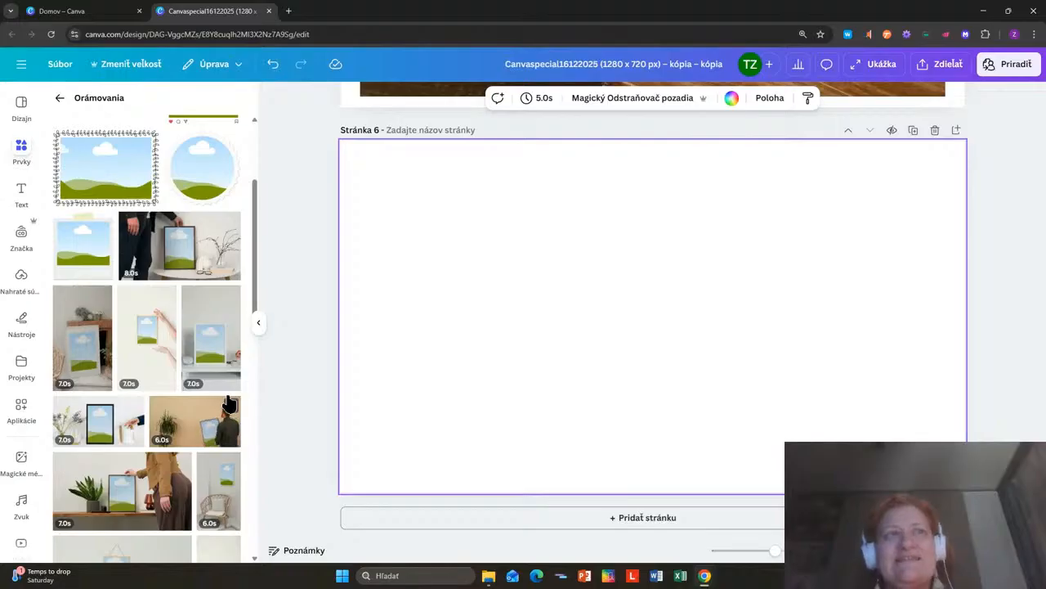
scroll(224, 470, down, 2)
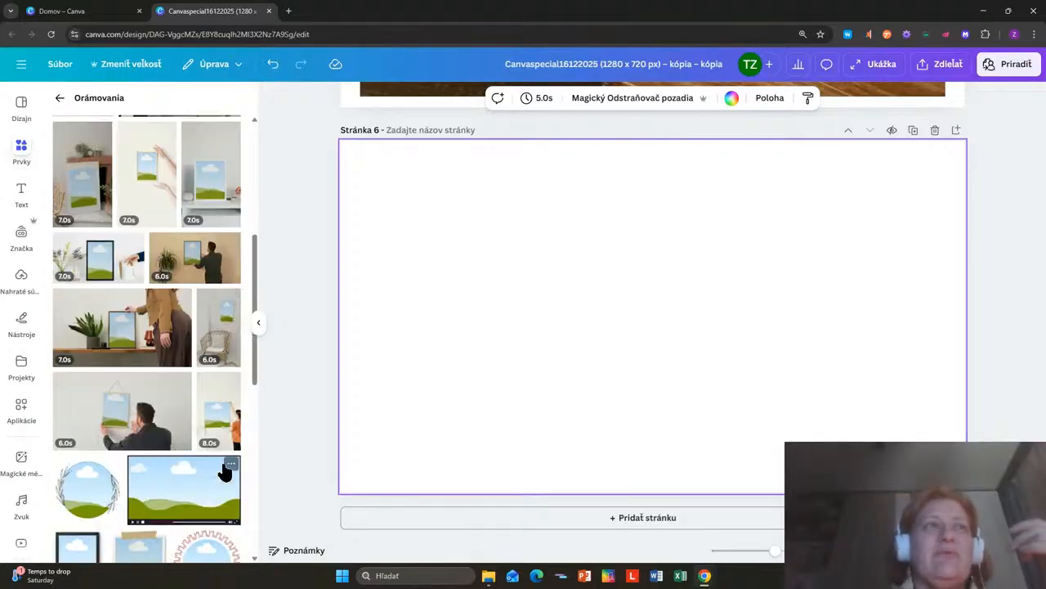
scroll(217, 495, down, 3)
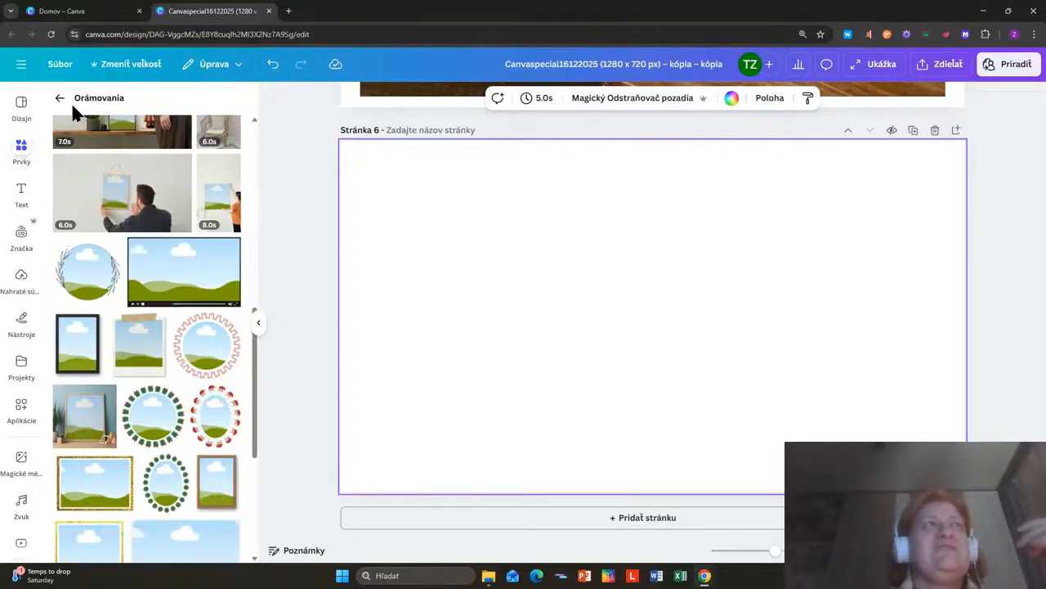
click(60, 97)
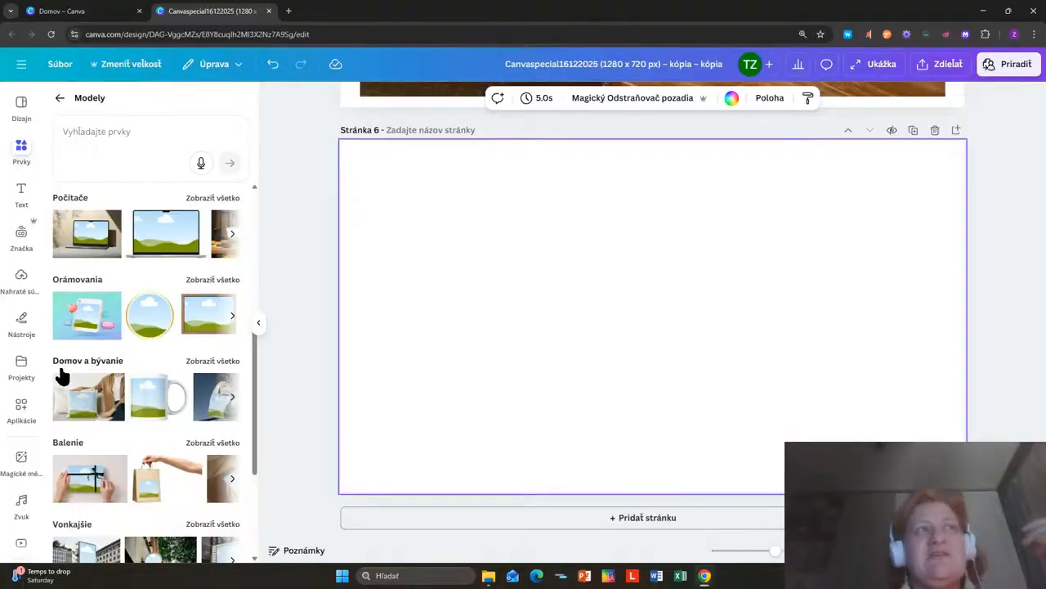
Step: Add the white mug mockup from the Domov a bývanie collection to page 6 and enlarge it to most of the page height
click(212, 362)
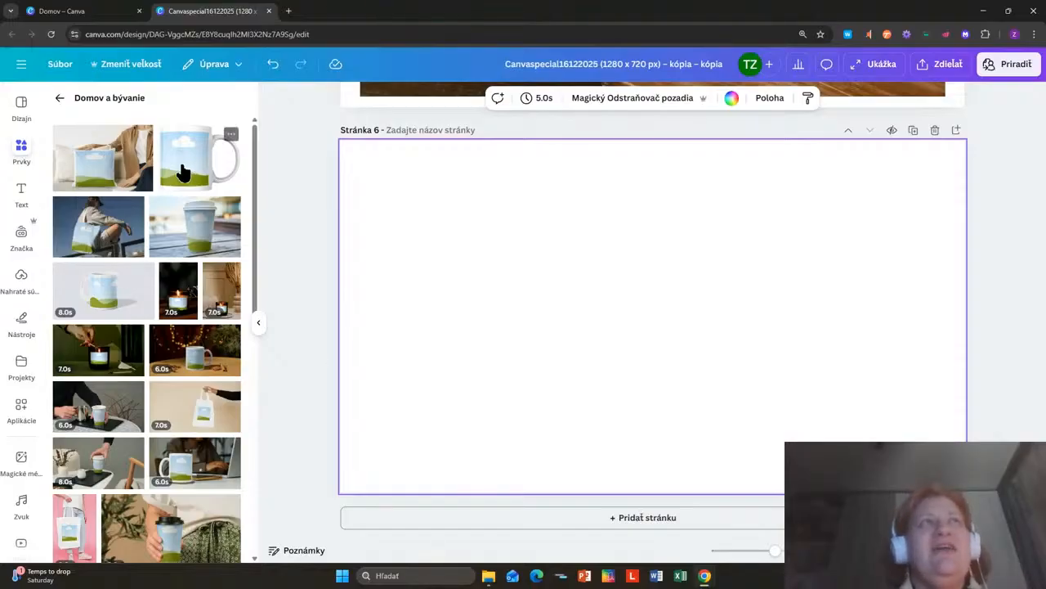
drag(181, 171, 546, 307)
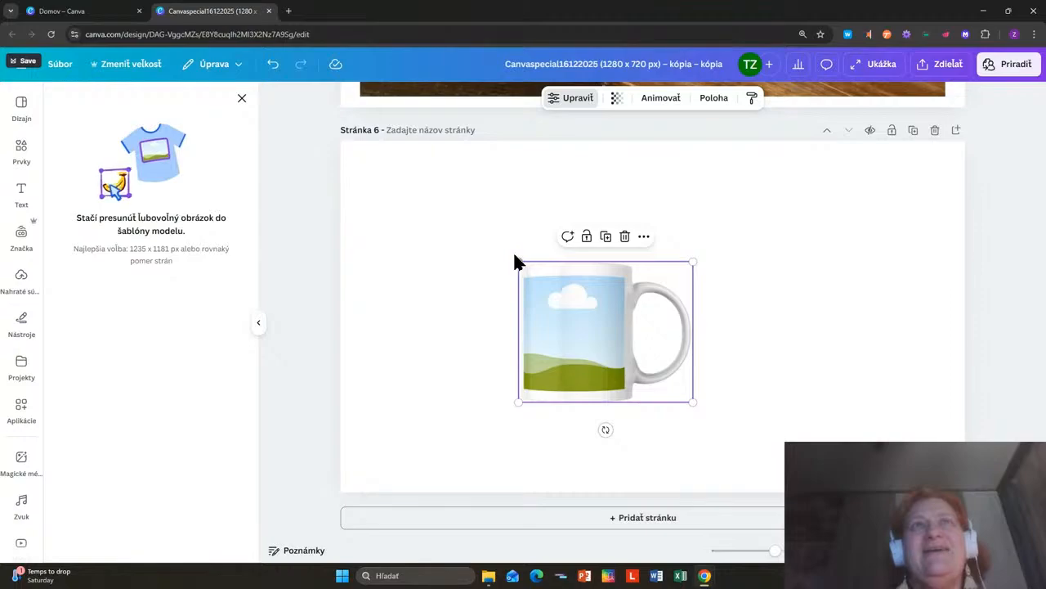
drag(517, 261, 411, 176)
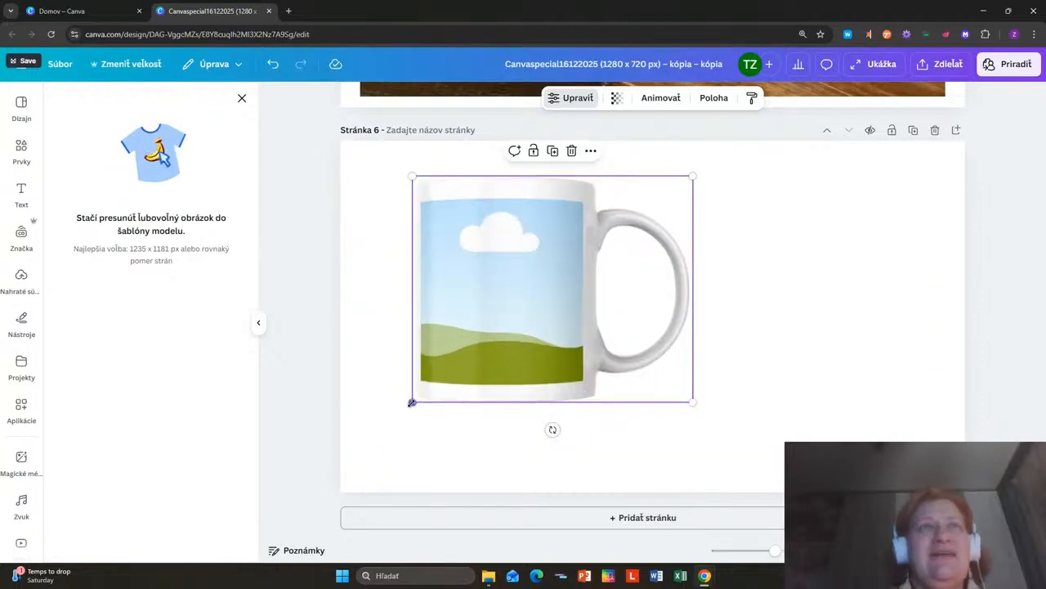
drag(411, 401, 377, 432)
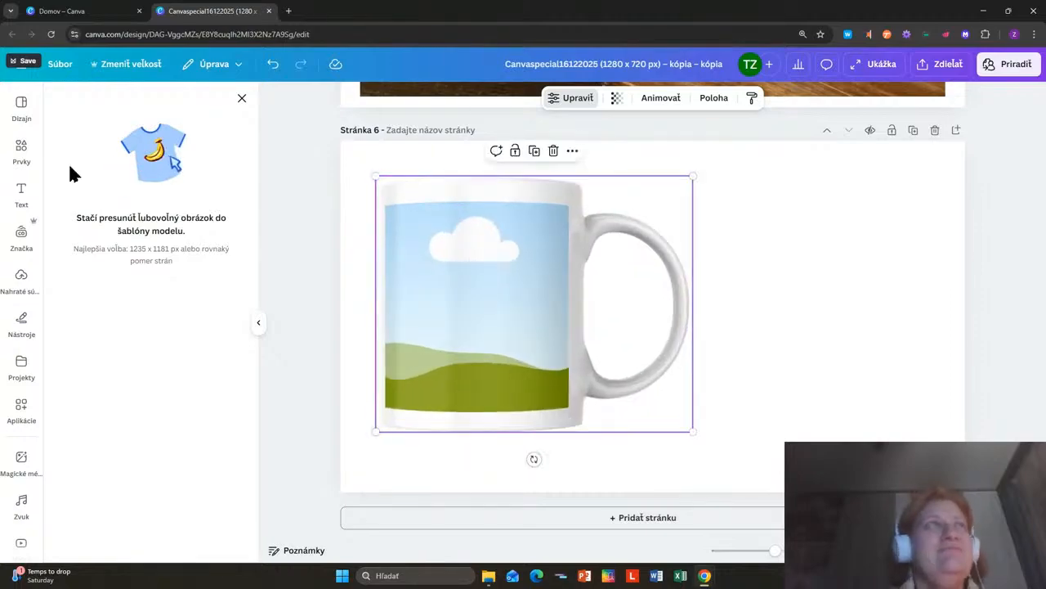
Step: Fill the mug mockup with the recently used photo of the green field under a blue cloudy sky
click(28, 146)
click(56, 99)
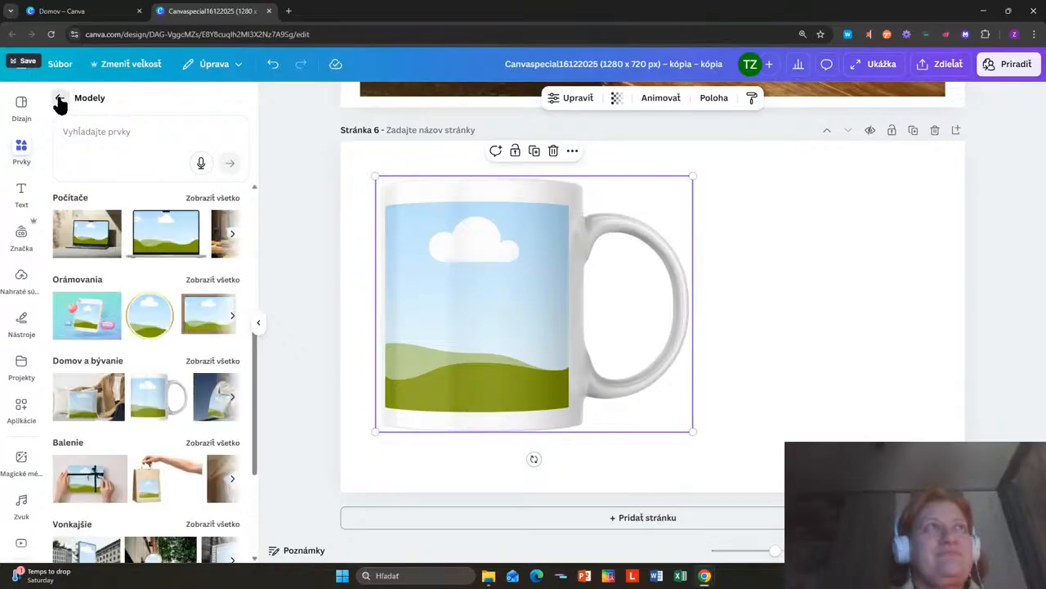
click(56, 99)
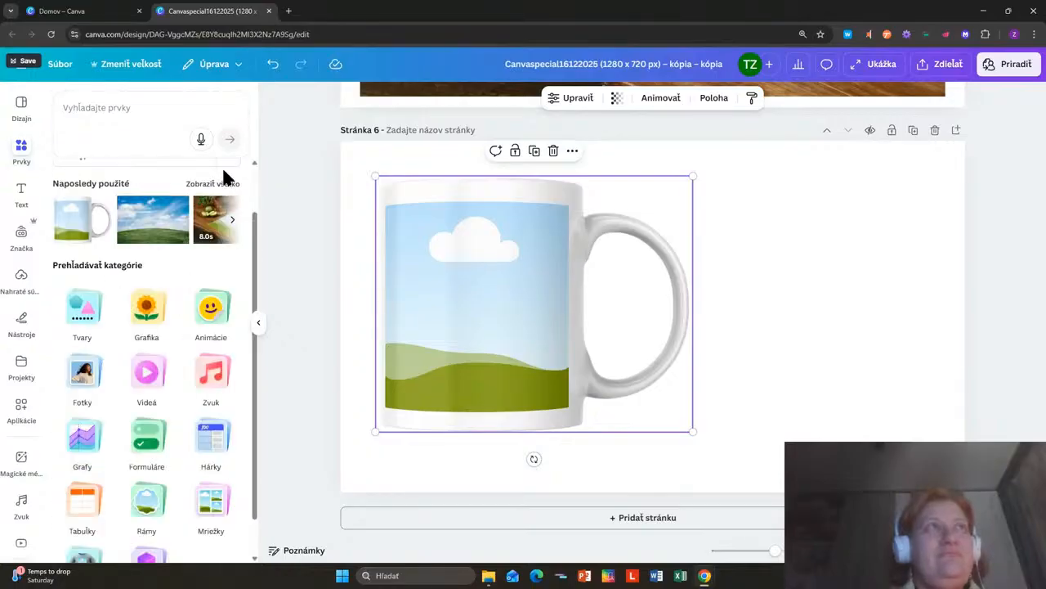
click(235, 224)
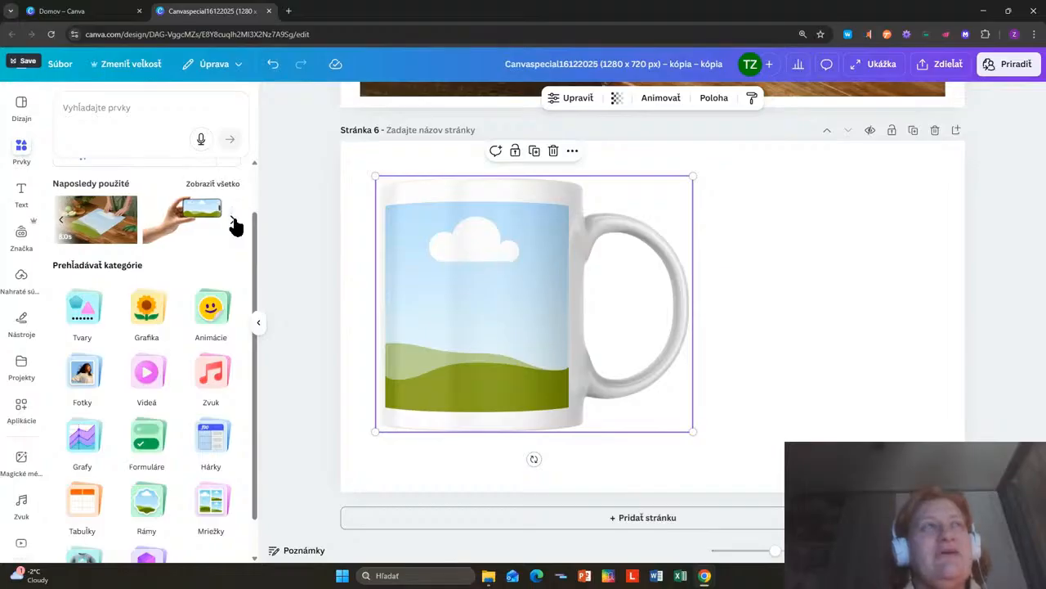
click(62, 220)
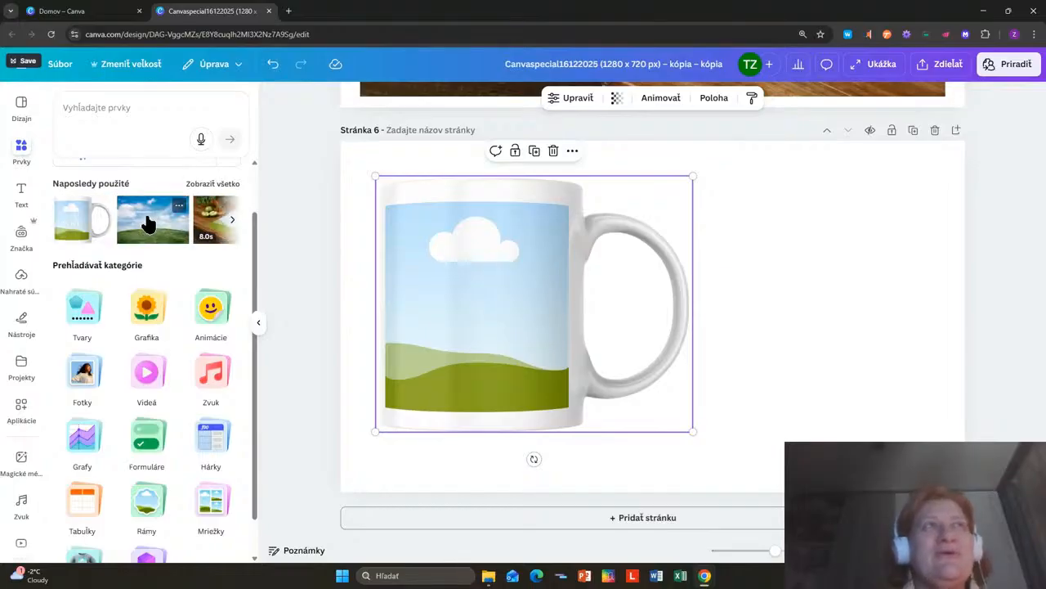
drag(153, 219, 492, 309)
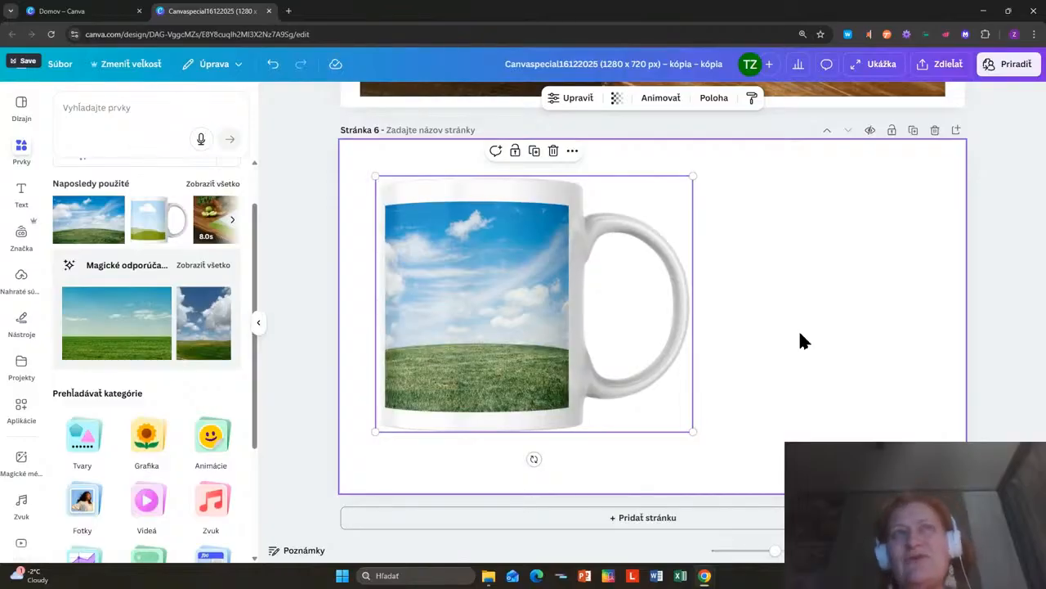
Step: Search all elements for "stan", put the first orange tent graphic onto the mug, and shift the mug slightly to the right
click(94, 107)
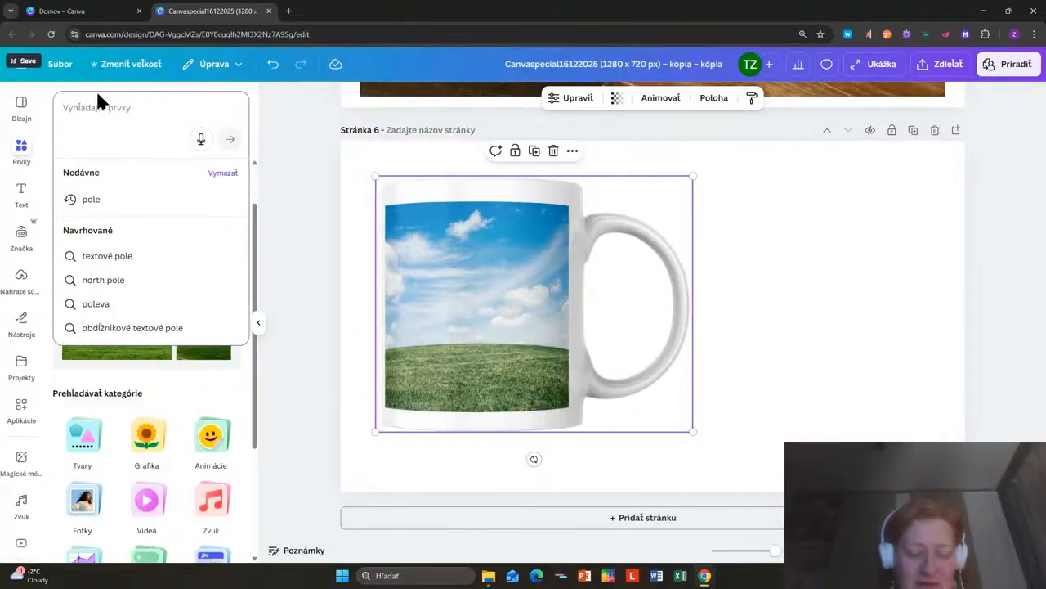
text(stan)
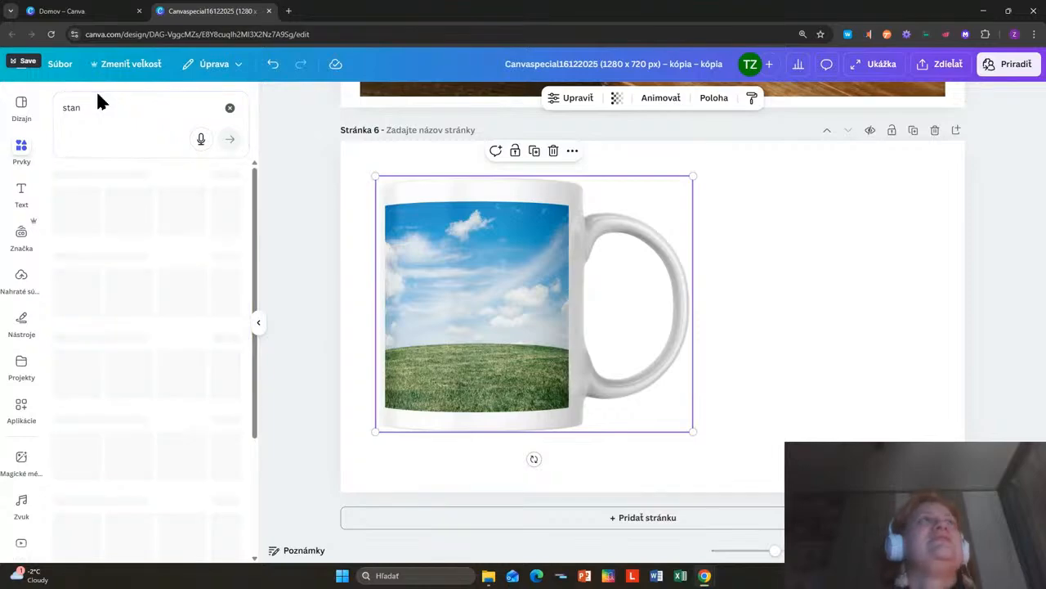
drag(77, 282, 480, 296)
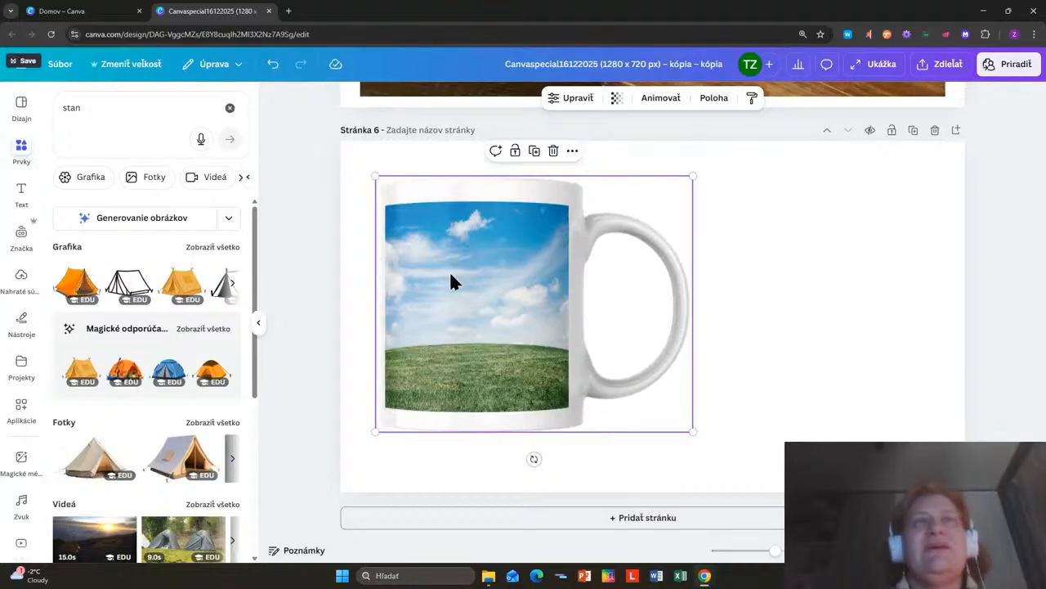
drag(492, 307, 568, 298)
double_click(529, 310)
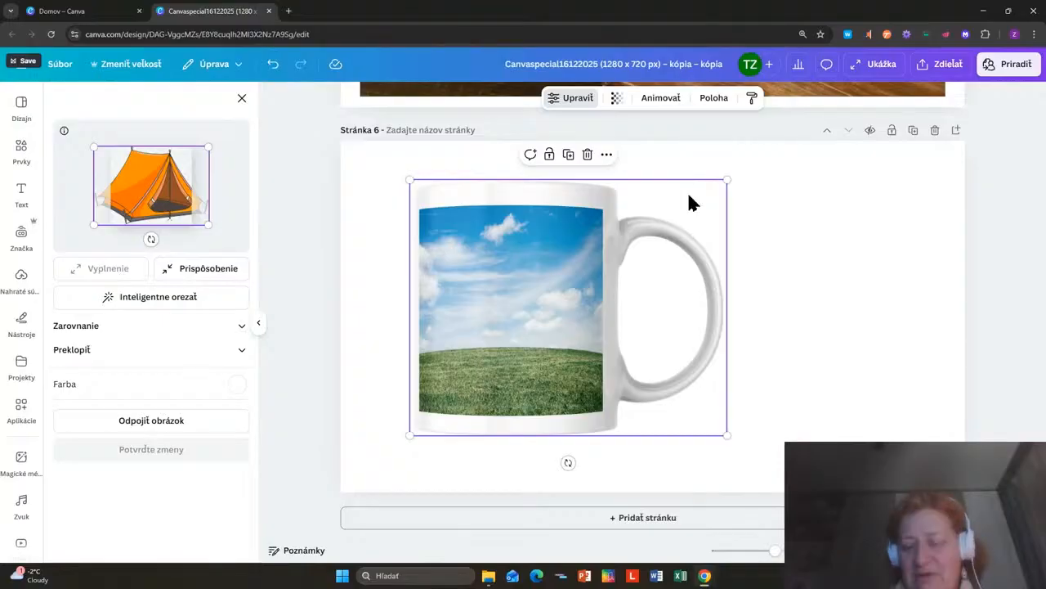
Step: Delete the mug from page 6 and replace it with a fresh, empty mug mockup from the recently used elements
key(Delete)
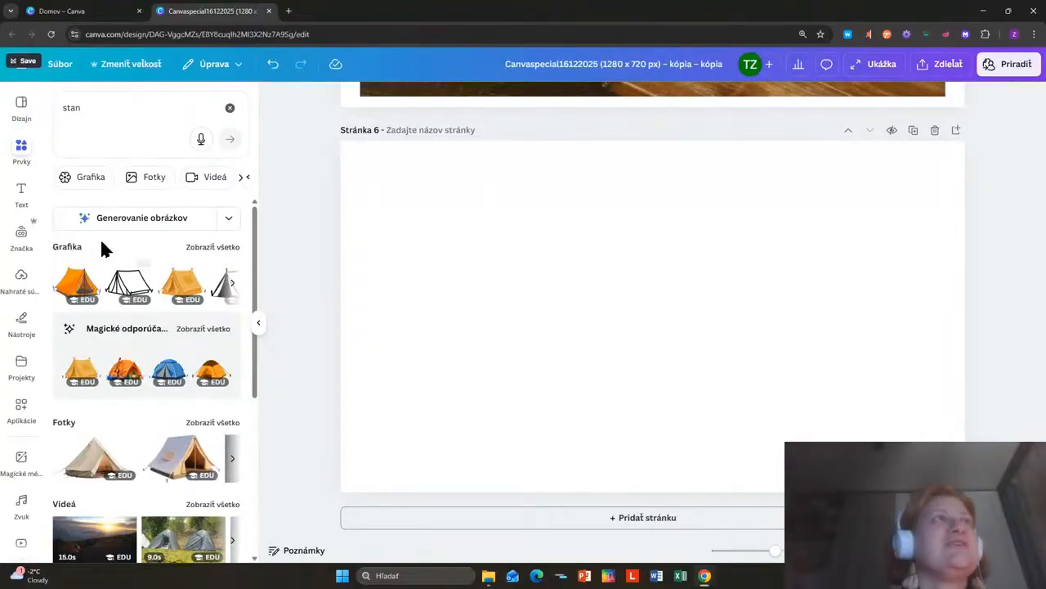
click(230, 108)
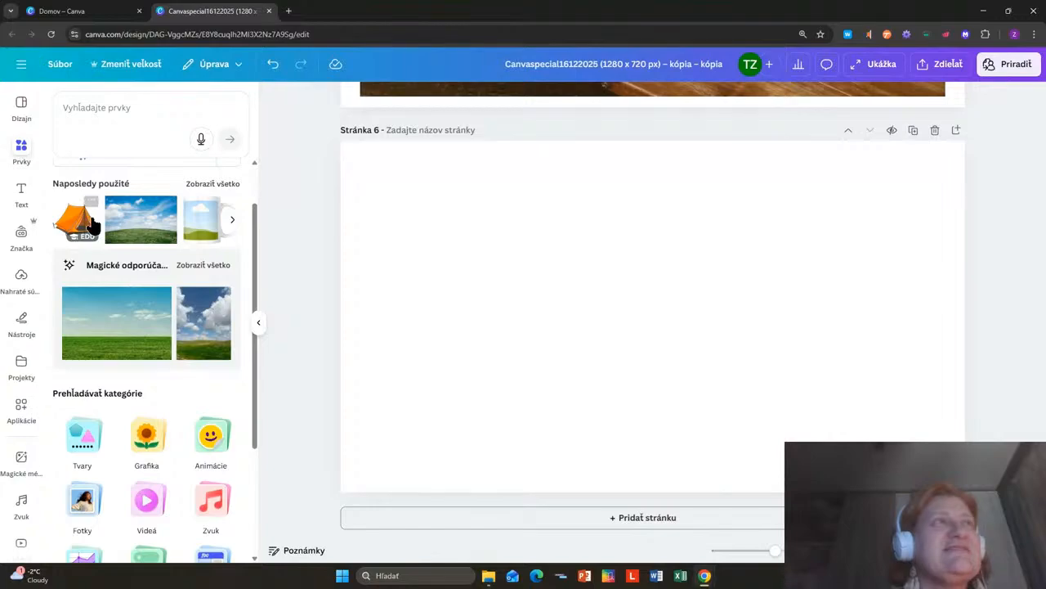
drag(205, 217, 389, 236)
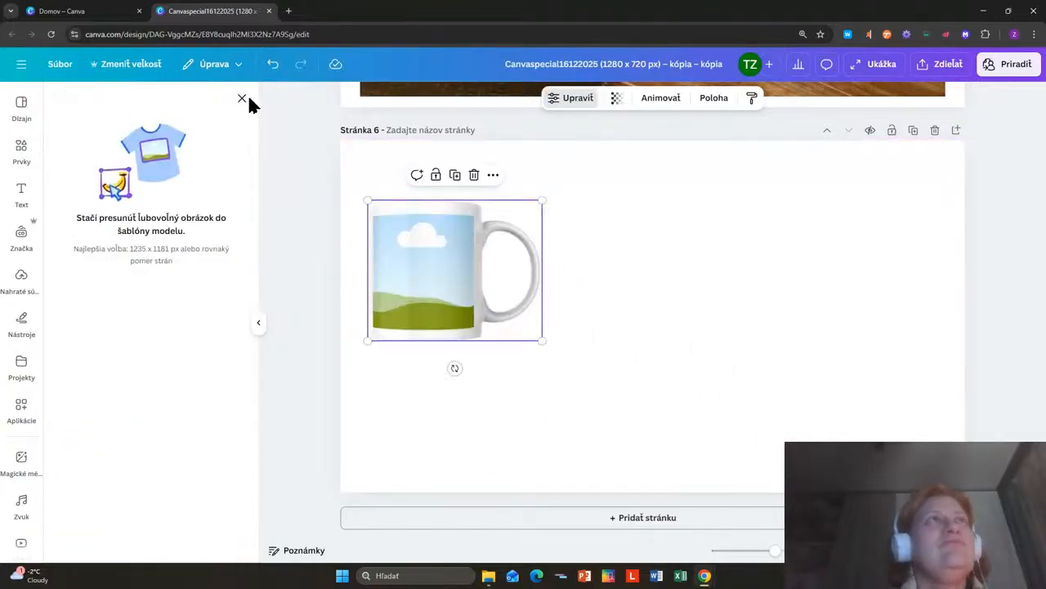
click(242, 99)
Step: Fill the empty mug mockup with the recently used orange tent graphic and shift the tent slightly left within the print area
drag(115, 214, 449, 283)
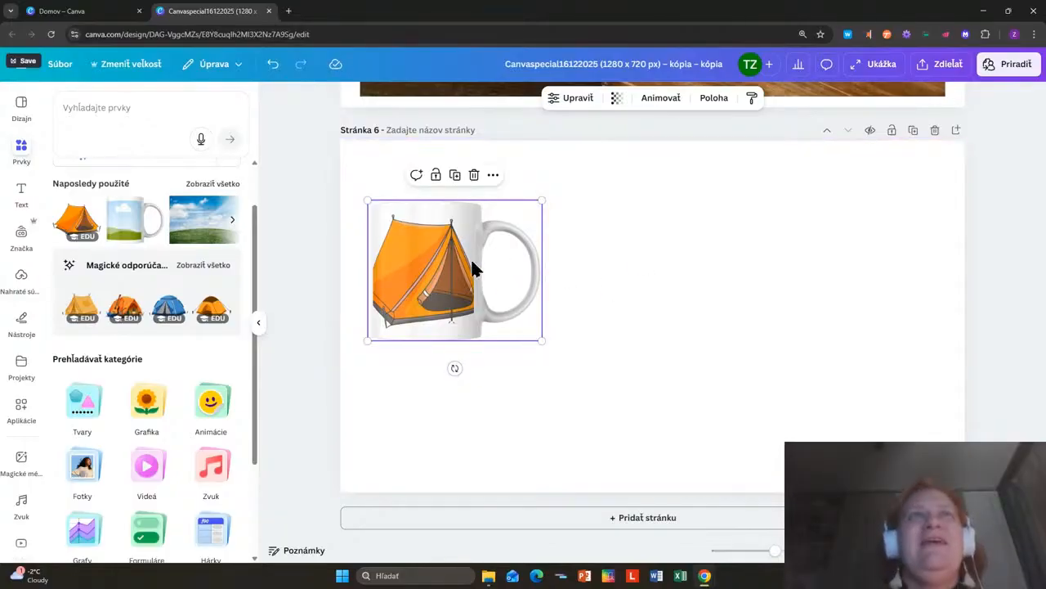
double_click(431, 278)
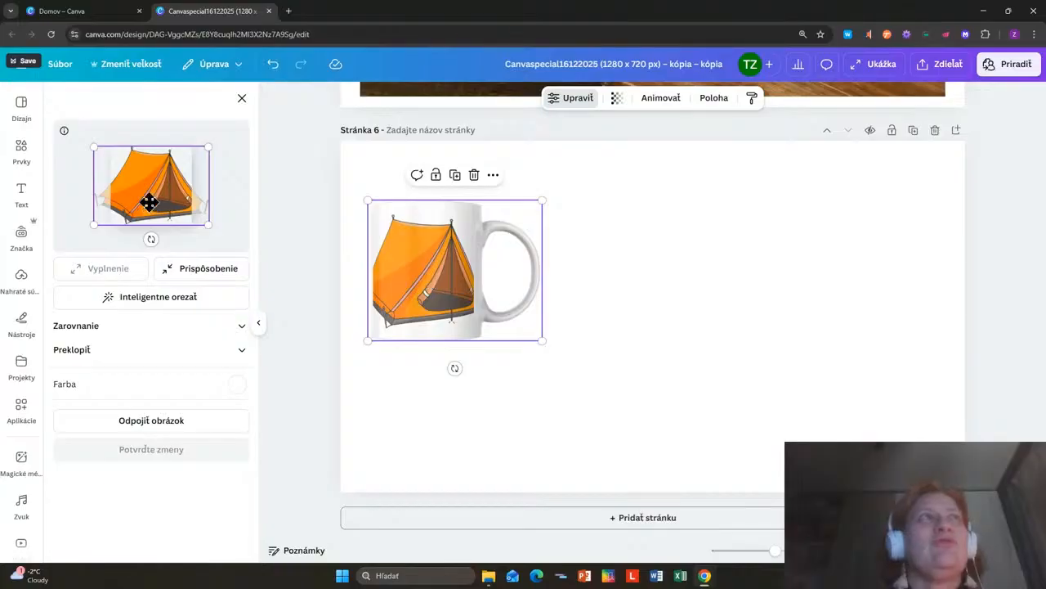
drag(156, 194, 134, 196)
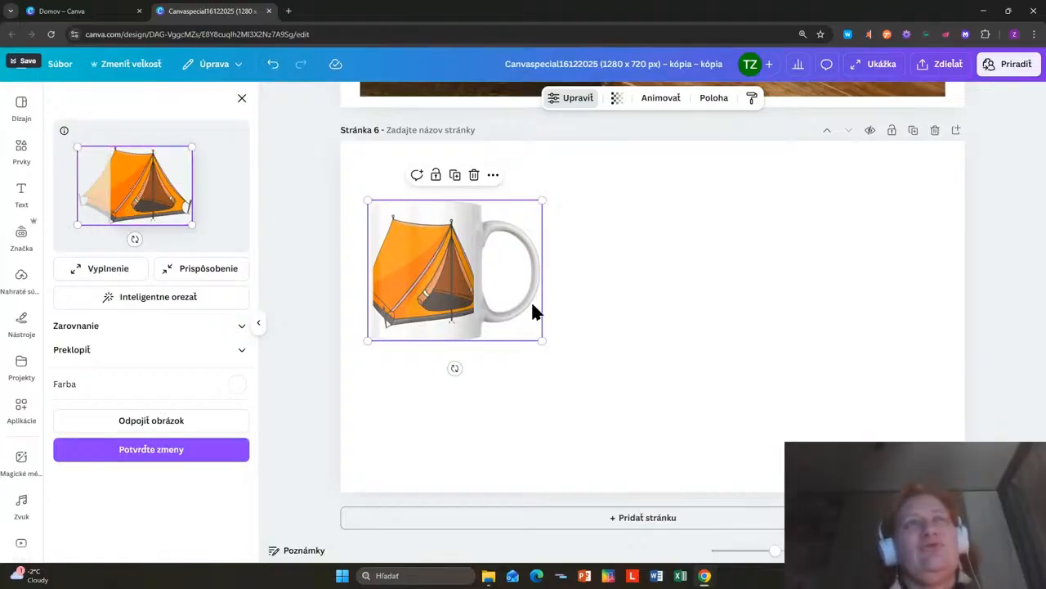
click(150, 449)
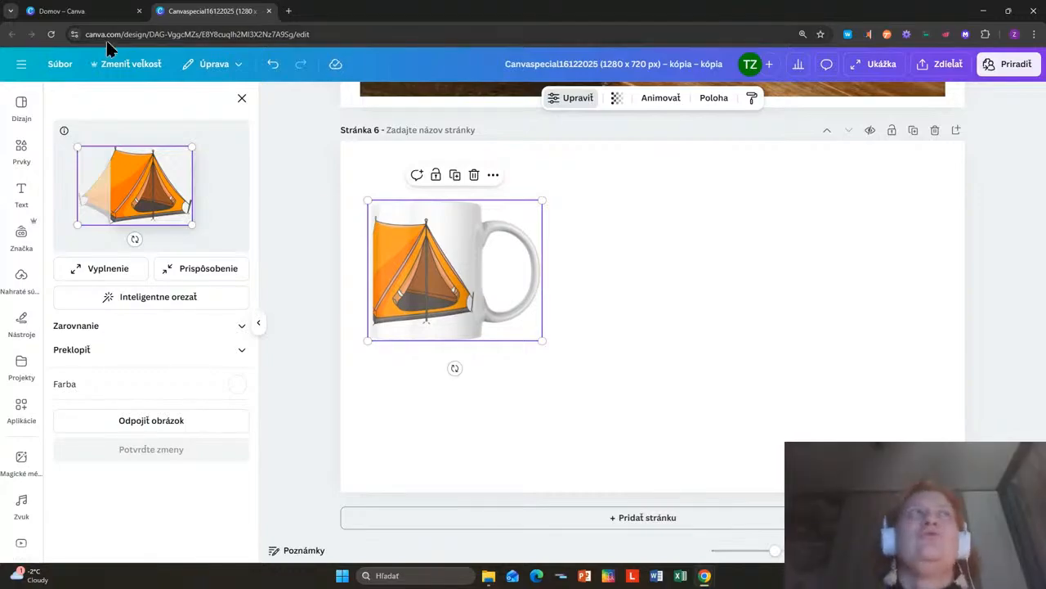
click(241, 100)
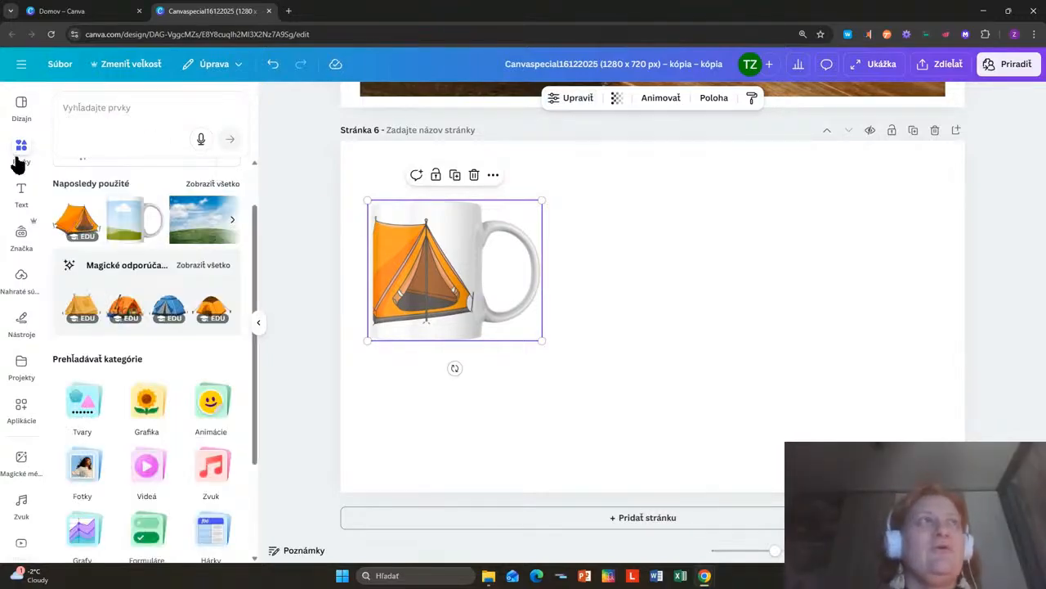
Step: Open the Modely collection and look through its mockup categories, from Smartfóny to Tablety a televízory
scroll(155, 491, down, 5)
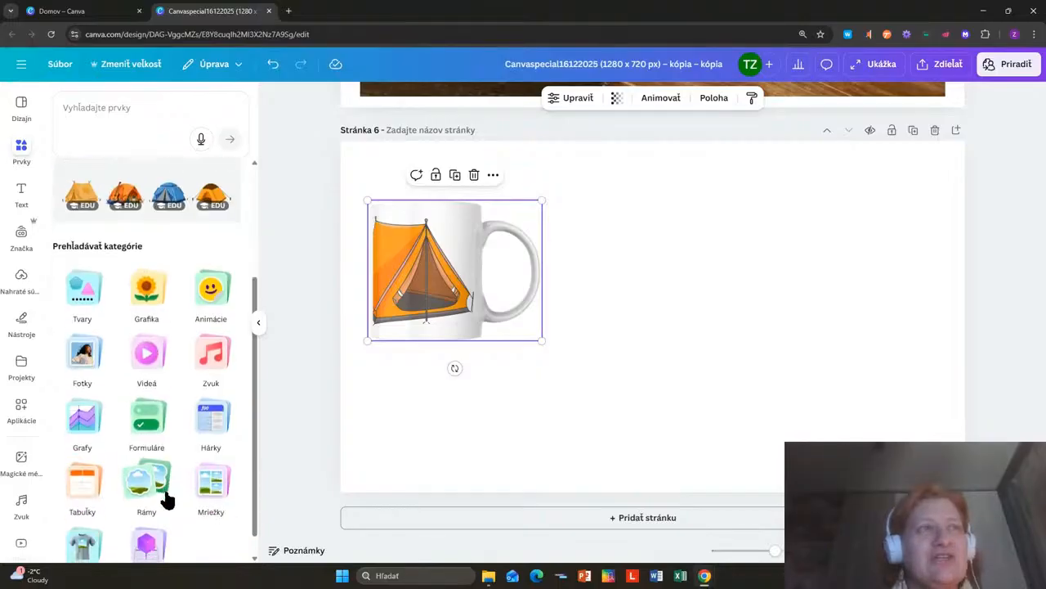
click(92, 524)
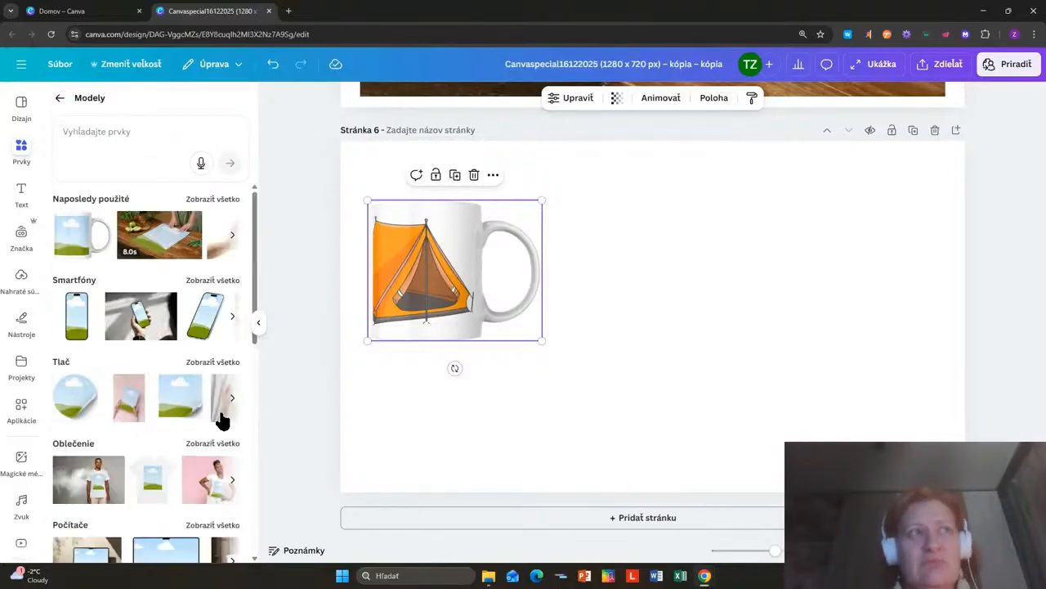
scroll(182, 470, down, 10)
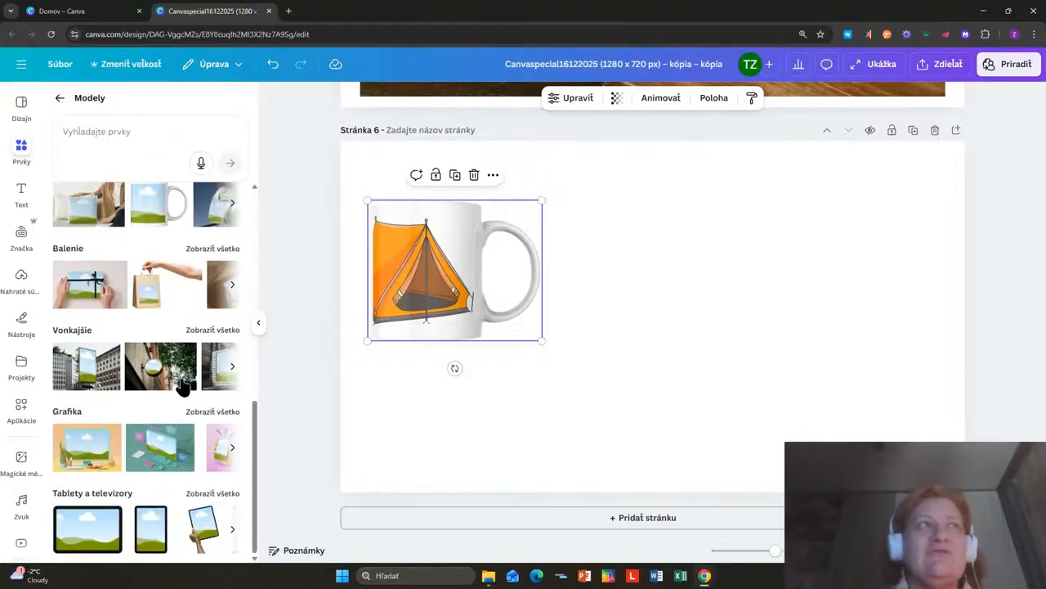
mouse_move(193, 307)
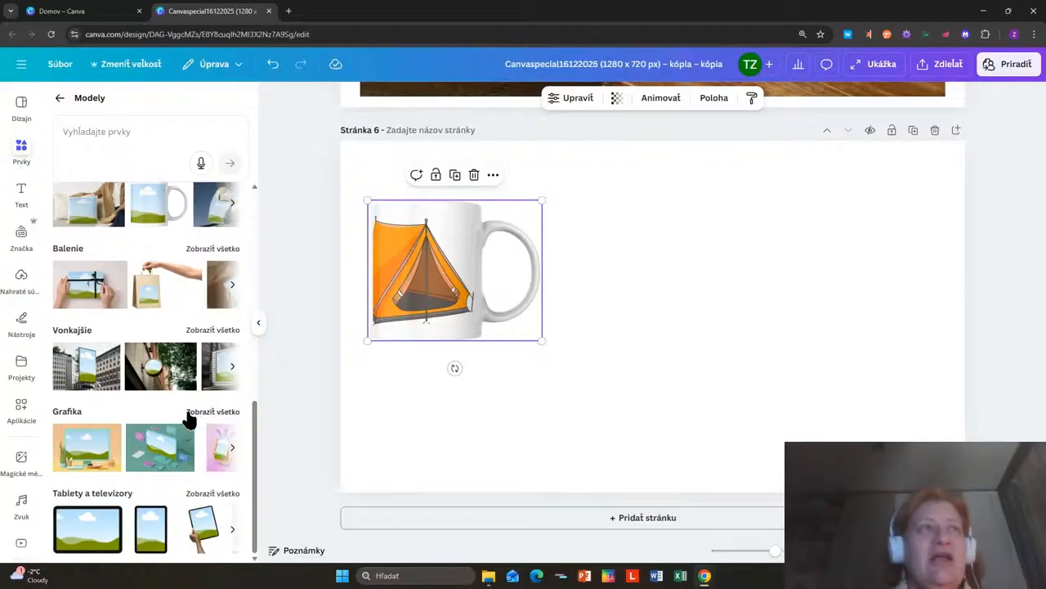
scroll(161, 310, up, 15)
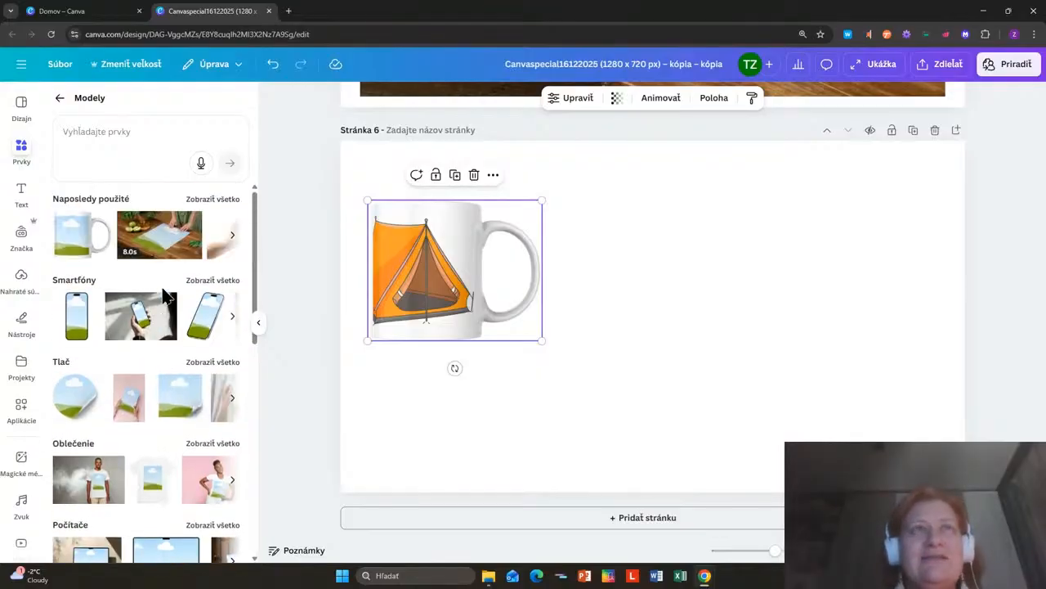